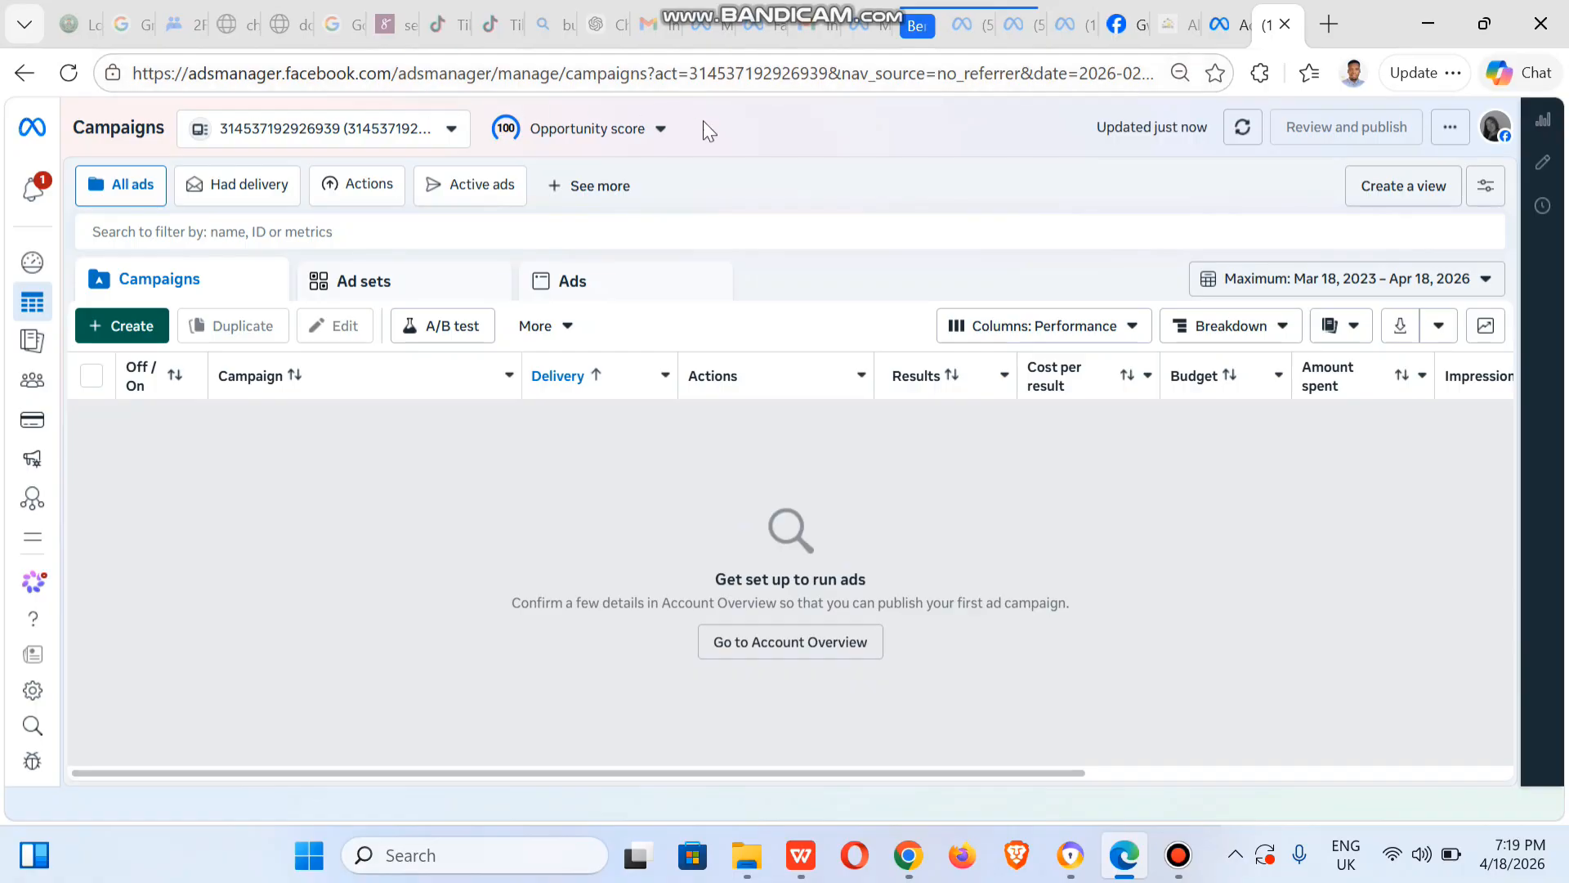
# - Search the ad accounts for "offi" and switch to the Official Gwrite Ad account under the Gwrite portfolio
pyautogui.click(396, 136)
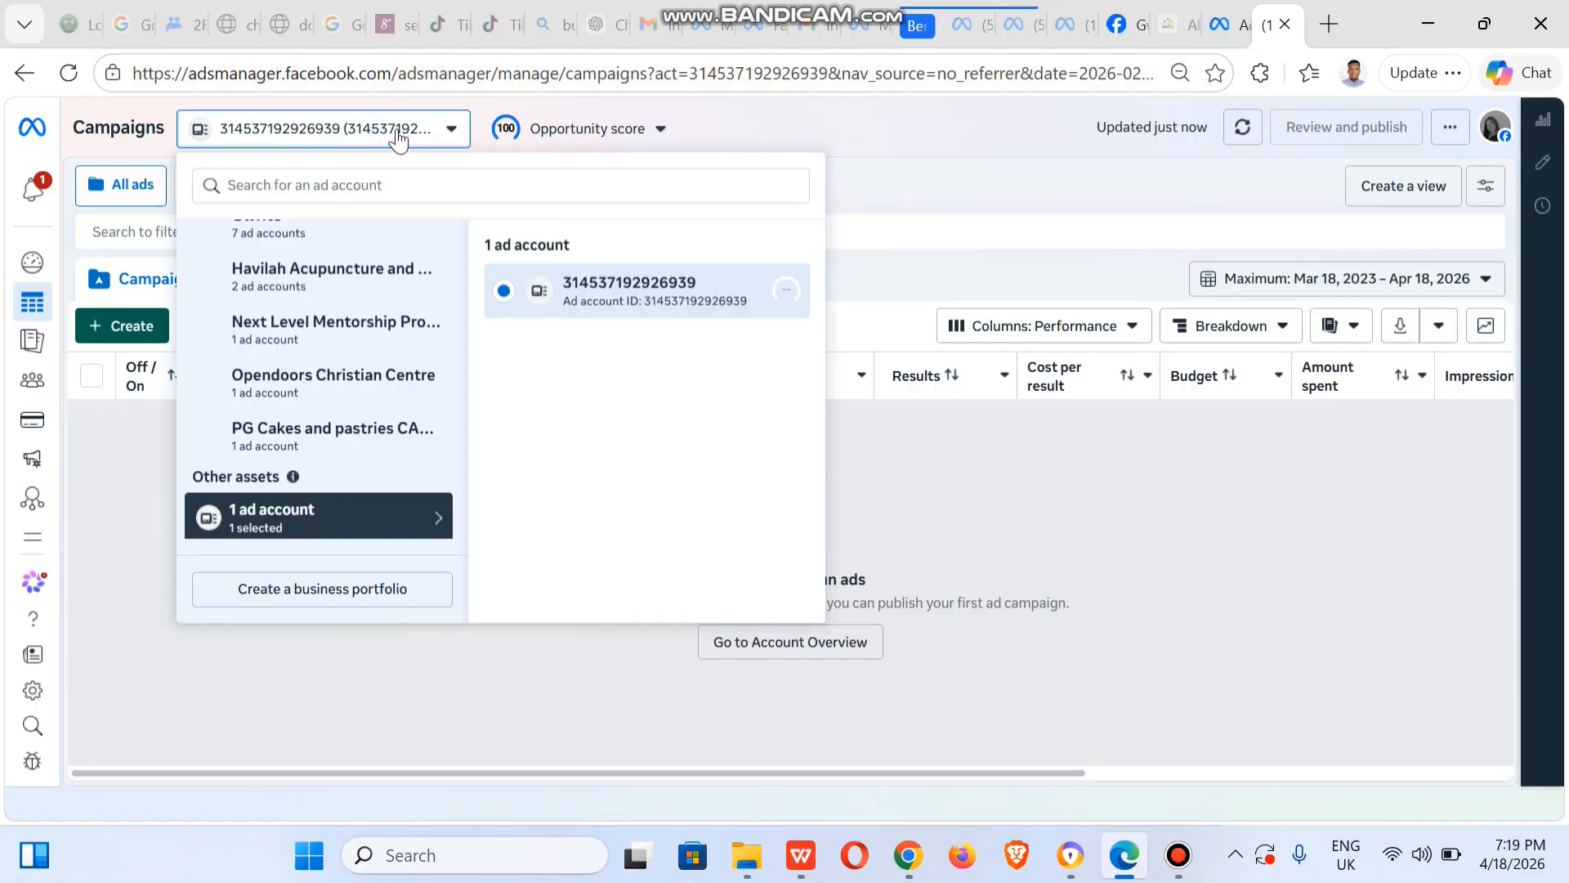
pyautogui.click(345, 187)
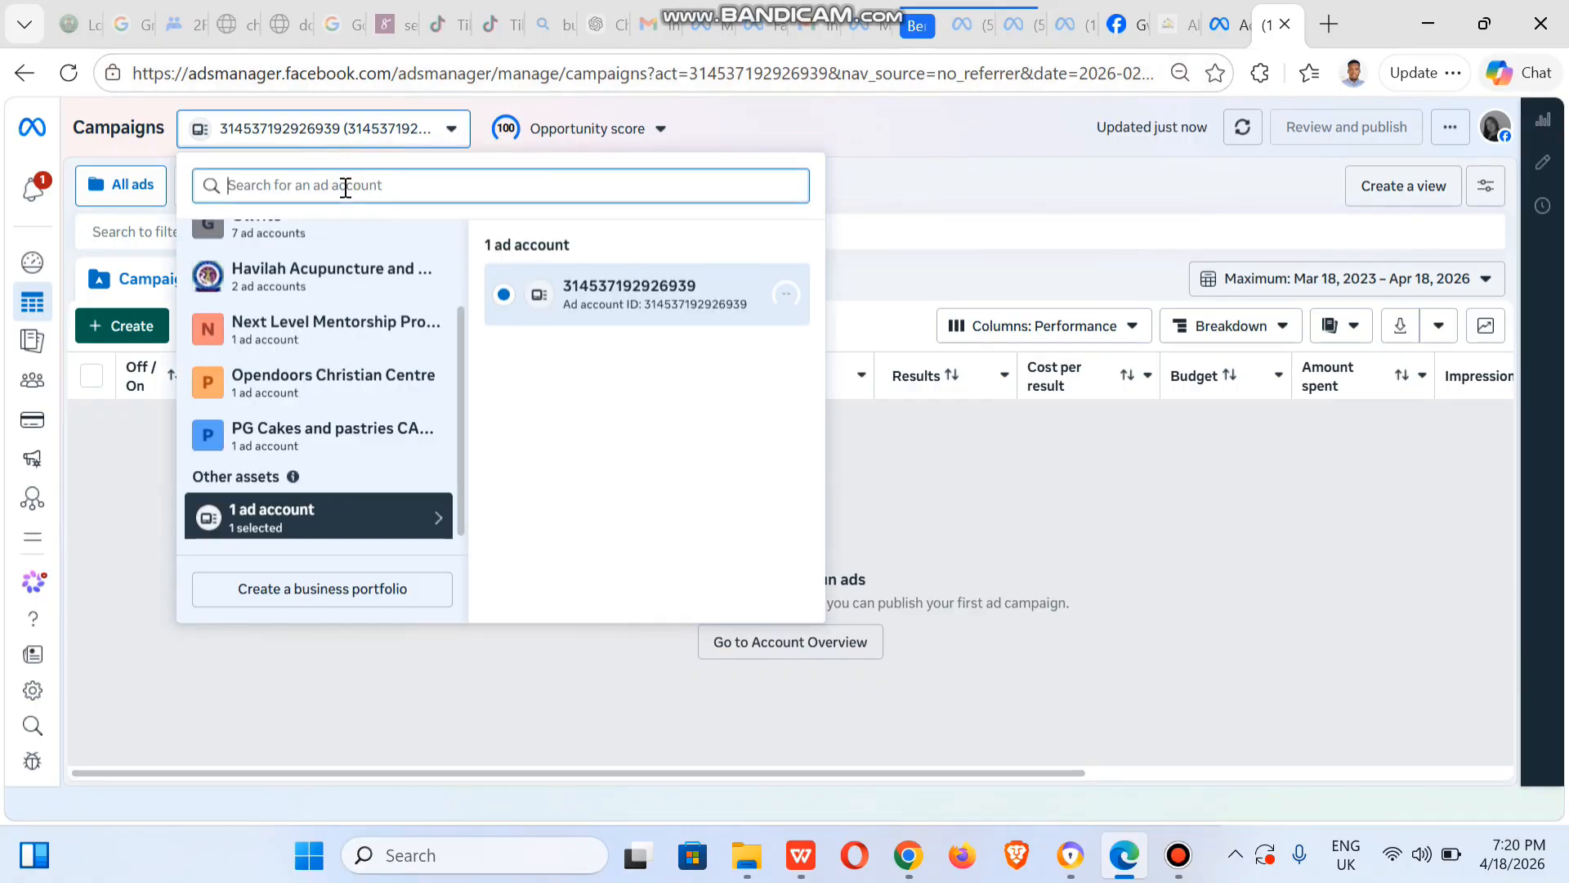
pyautogui.write('offi')
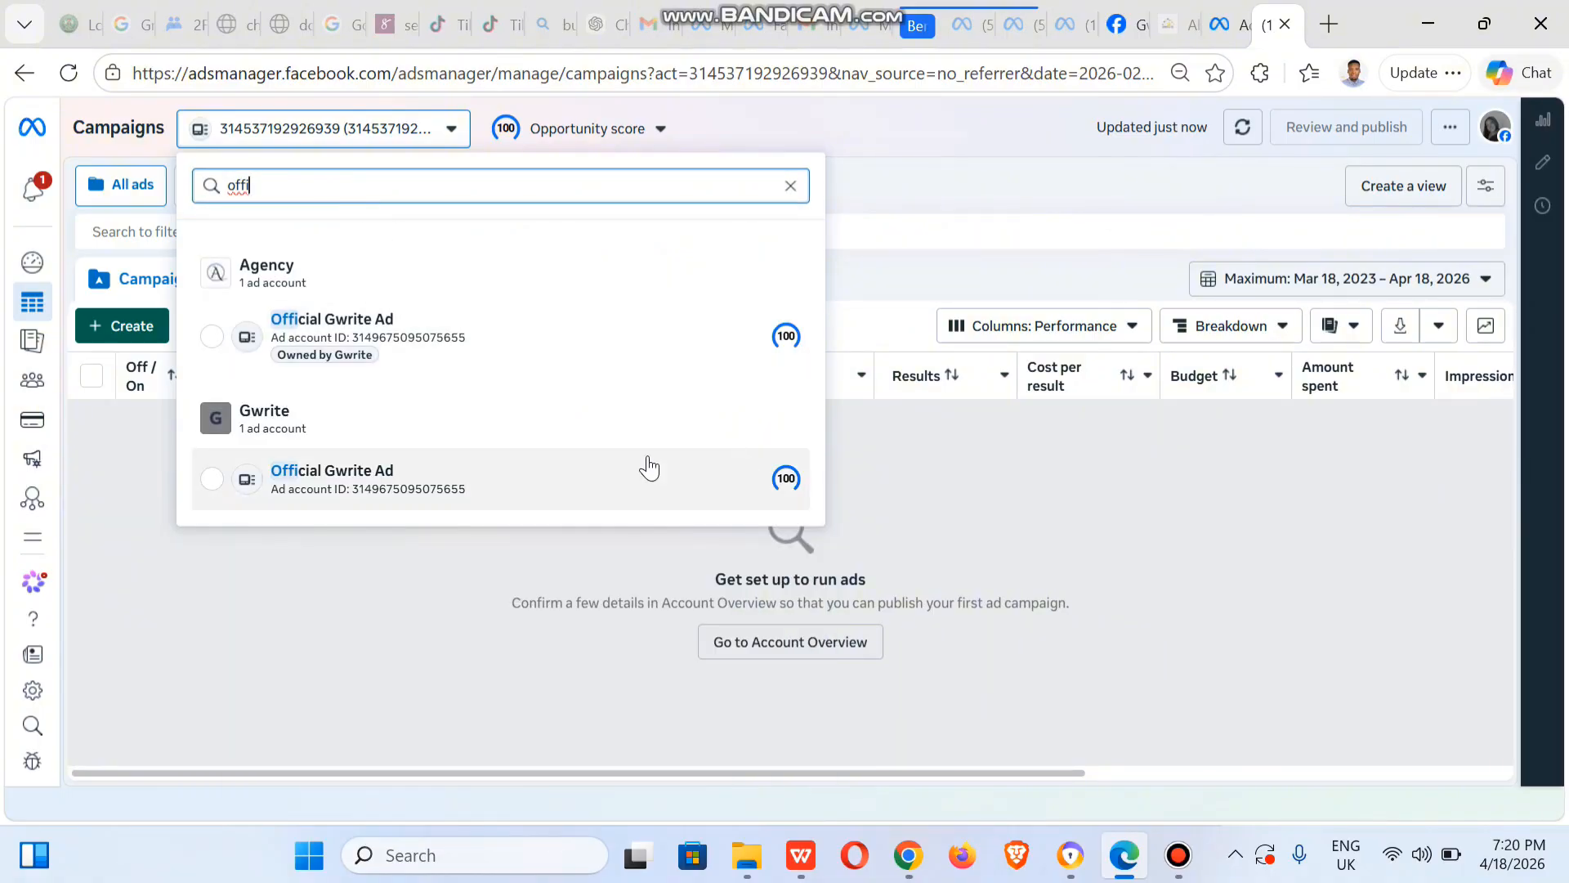
pyautogui.click(217, 480)
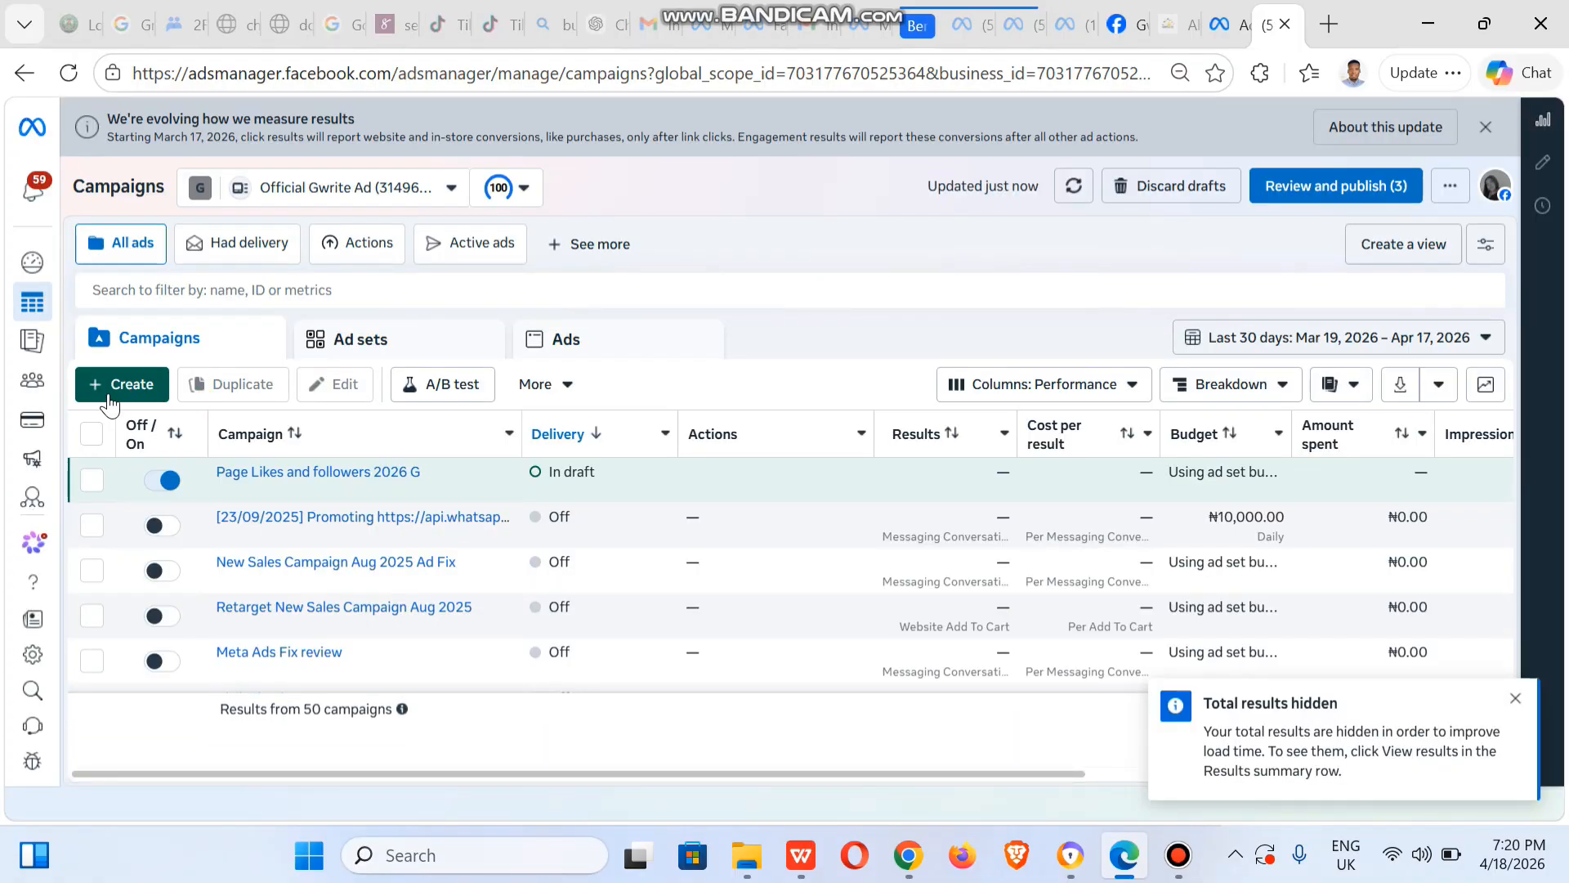
# - Create a new auction campaign with the Engagement objective, using the manual engagement campaign setup
pyautogui.click(108, 397)
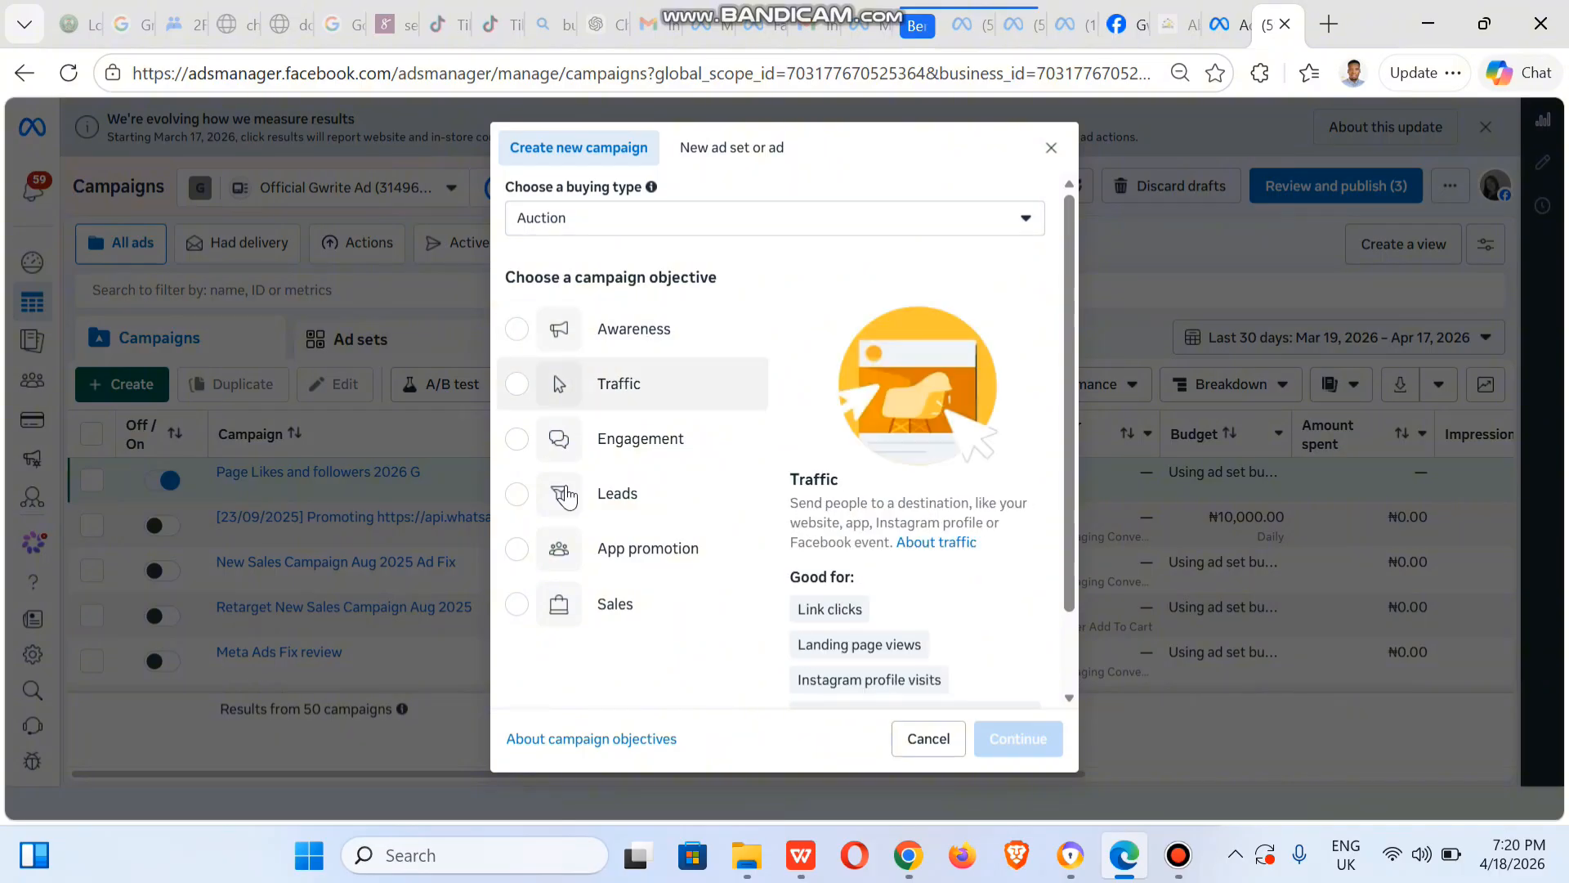
pyautogui.click(521, 446)
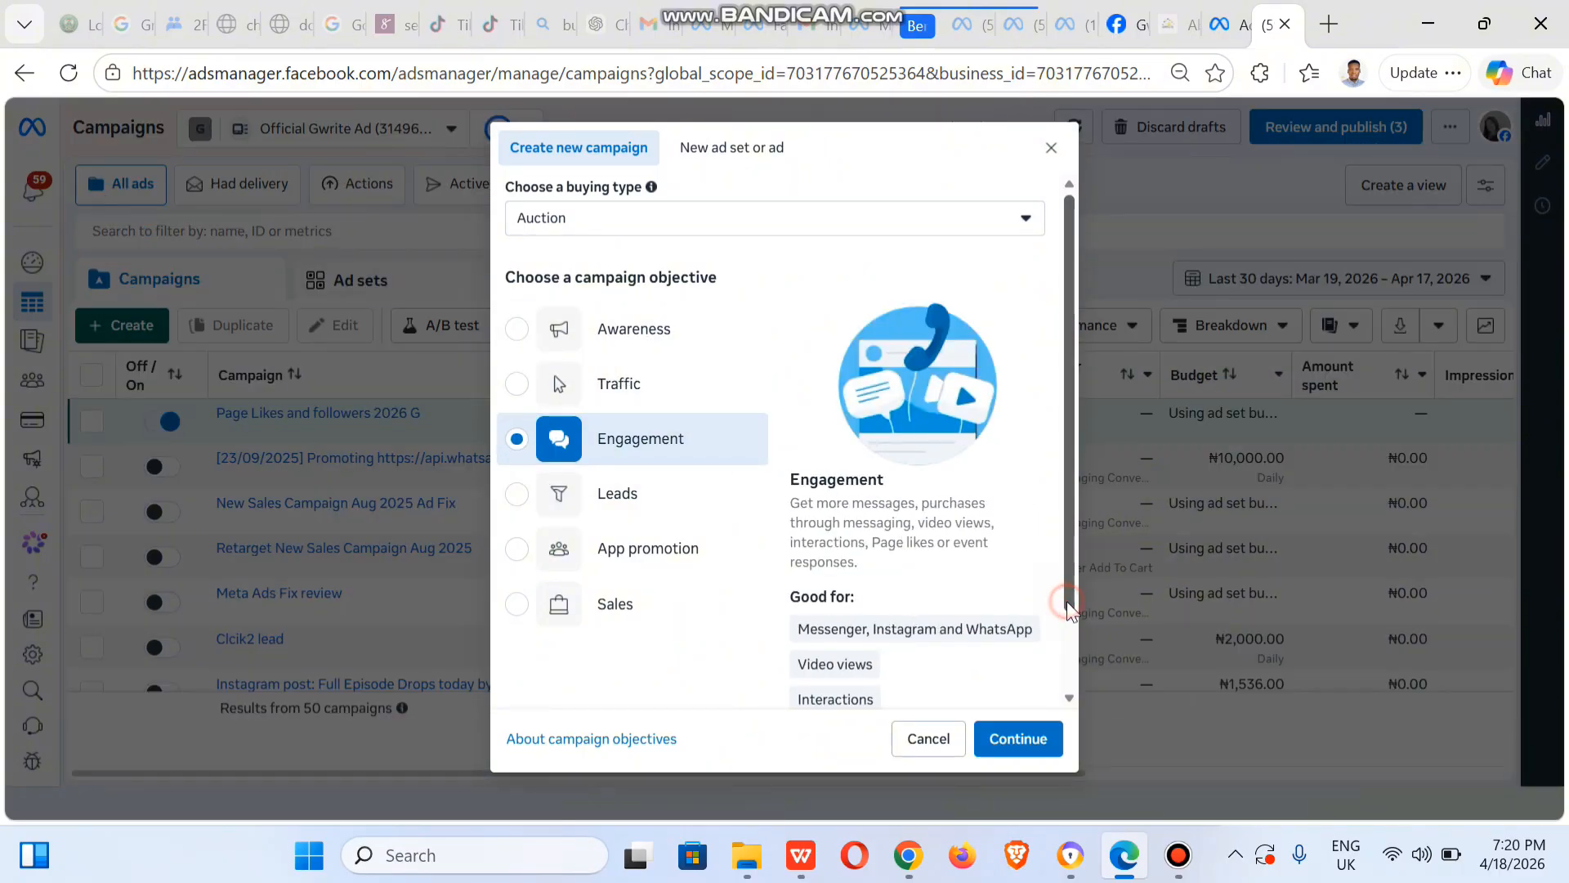
pyautogui.scroll(-2, 1068, 689)
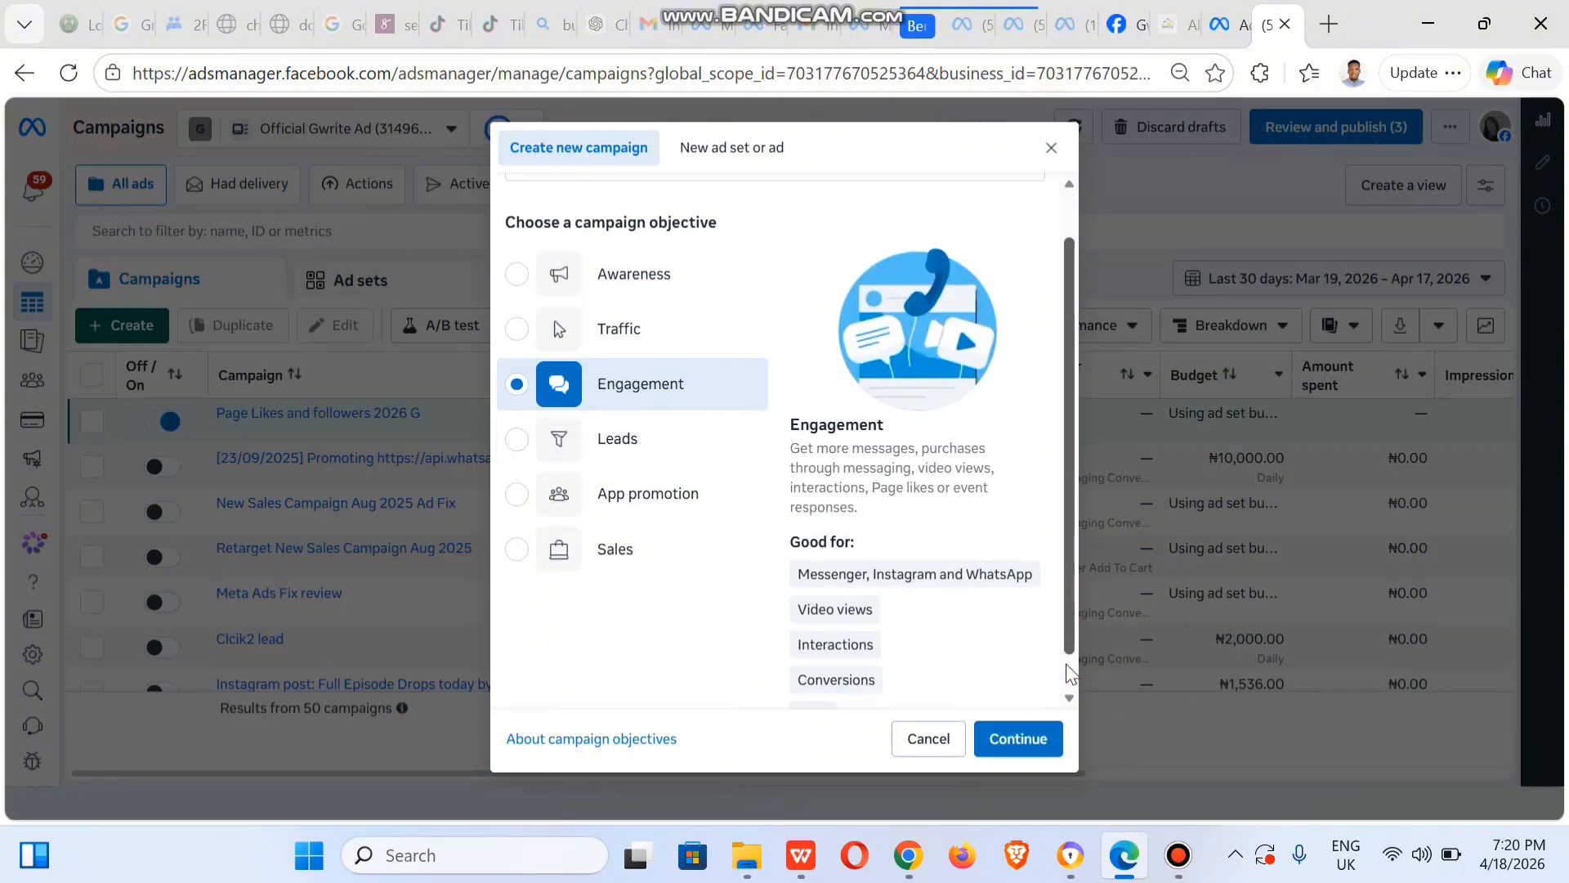
pyautogui.click(1019, 740)
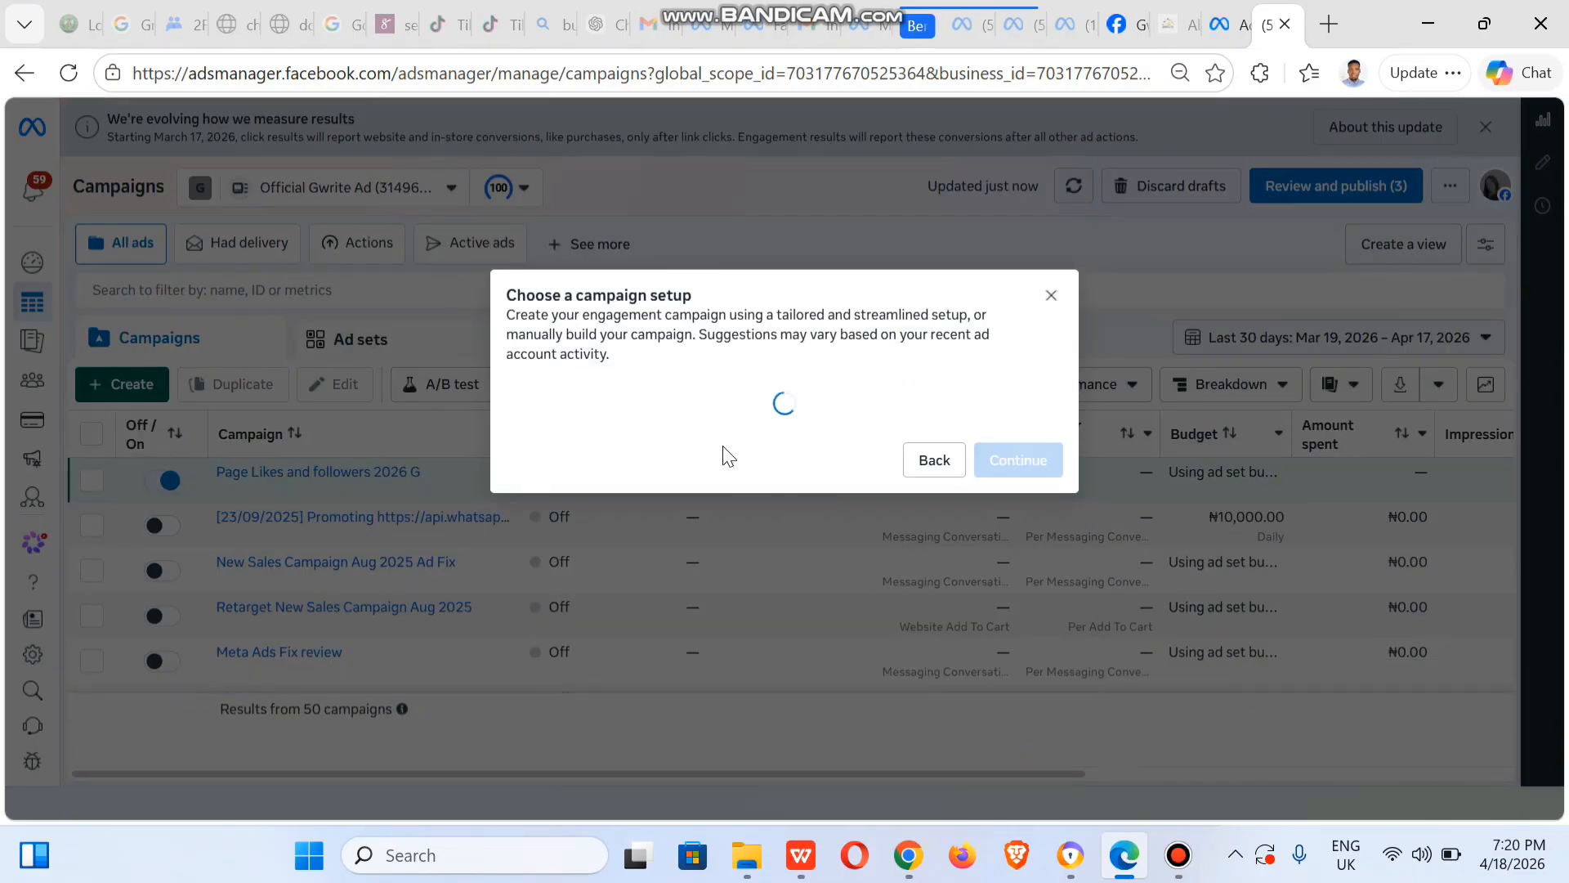
pyautogui.click(548, 540)
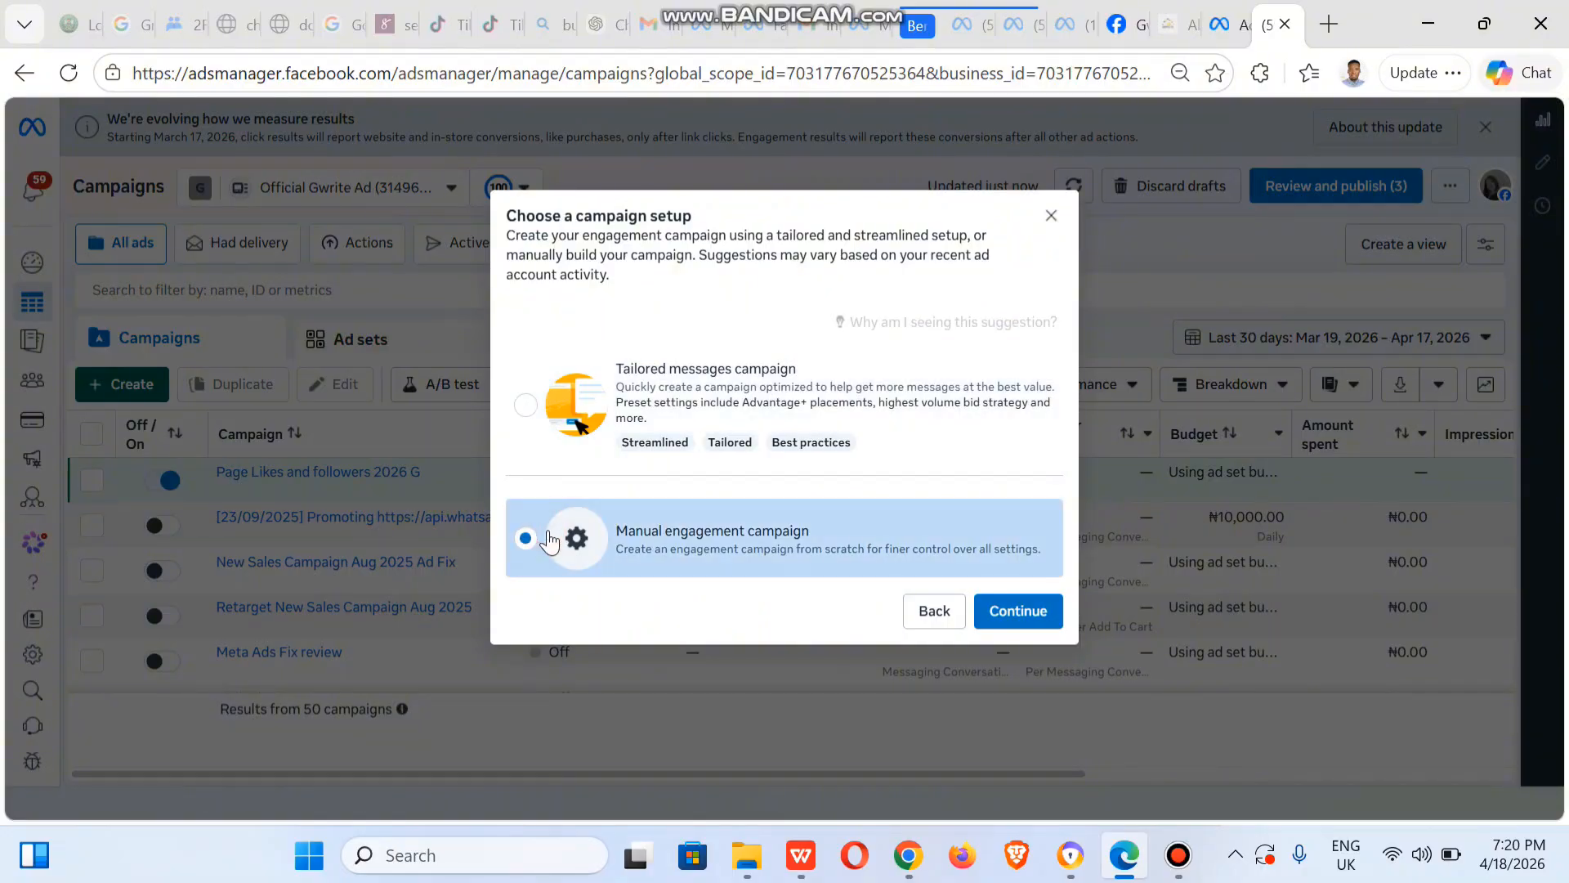
pyautogui.click(1040, 618)
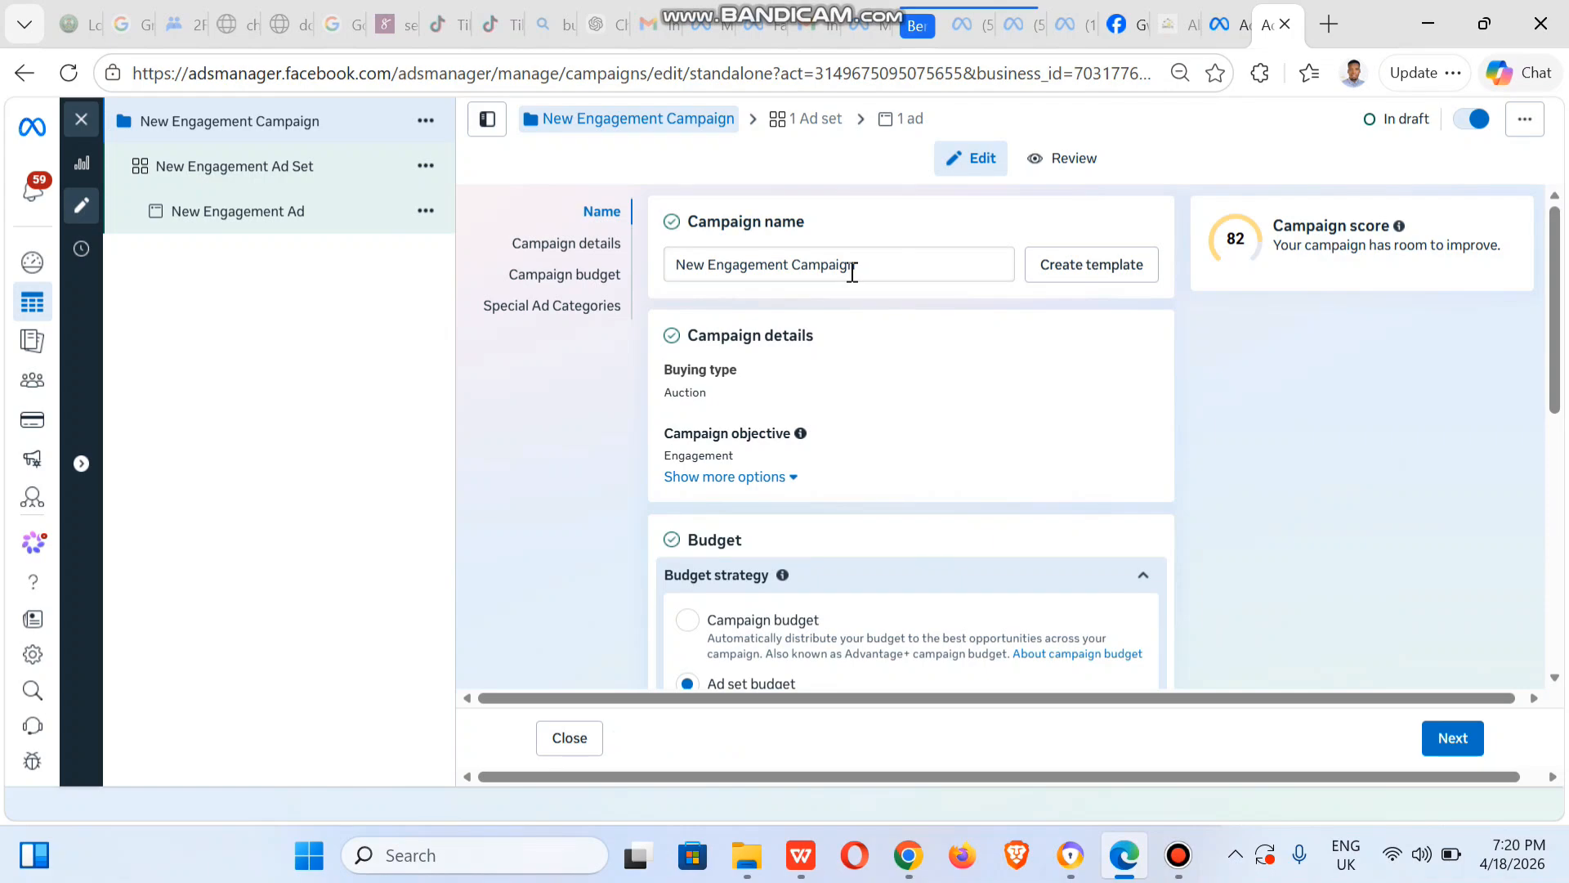
# - Rename the campaign as "Page Likes 26"
pyautogui.click(911, 267)
pyautogui.hotkey('ctrl', 'a')
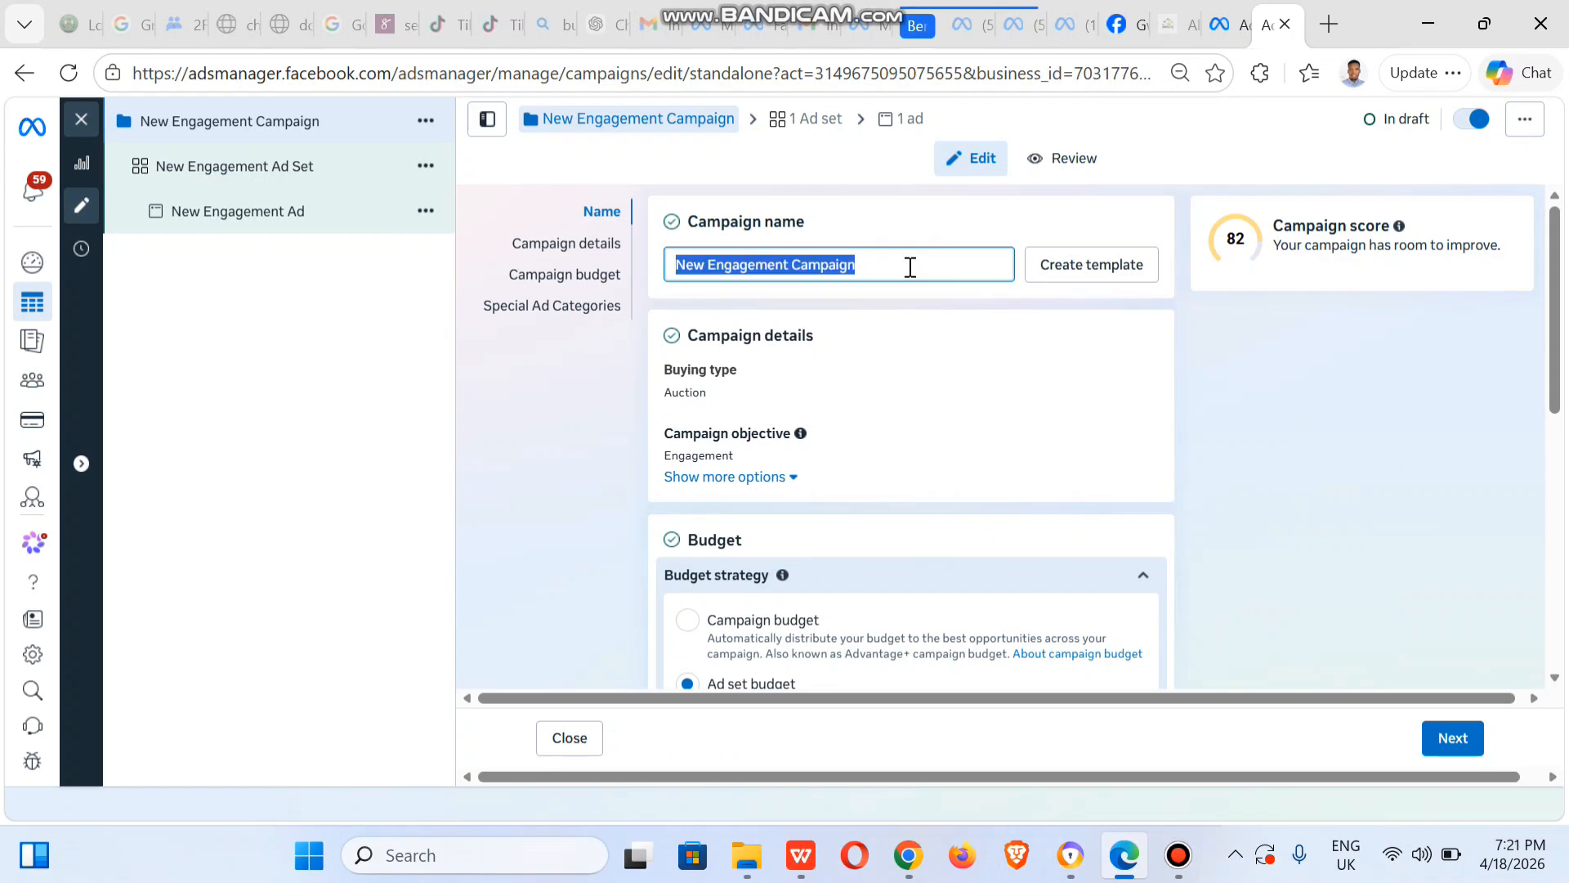
pyautogui.write('Page Li')
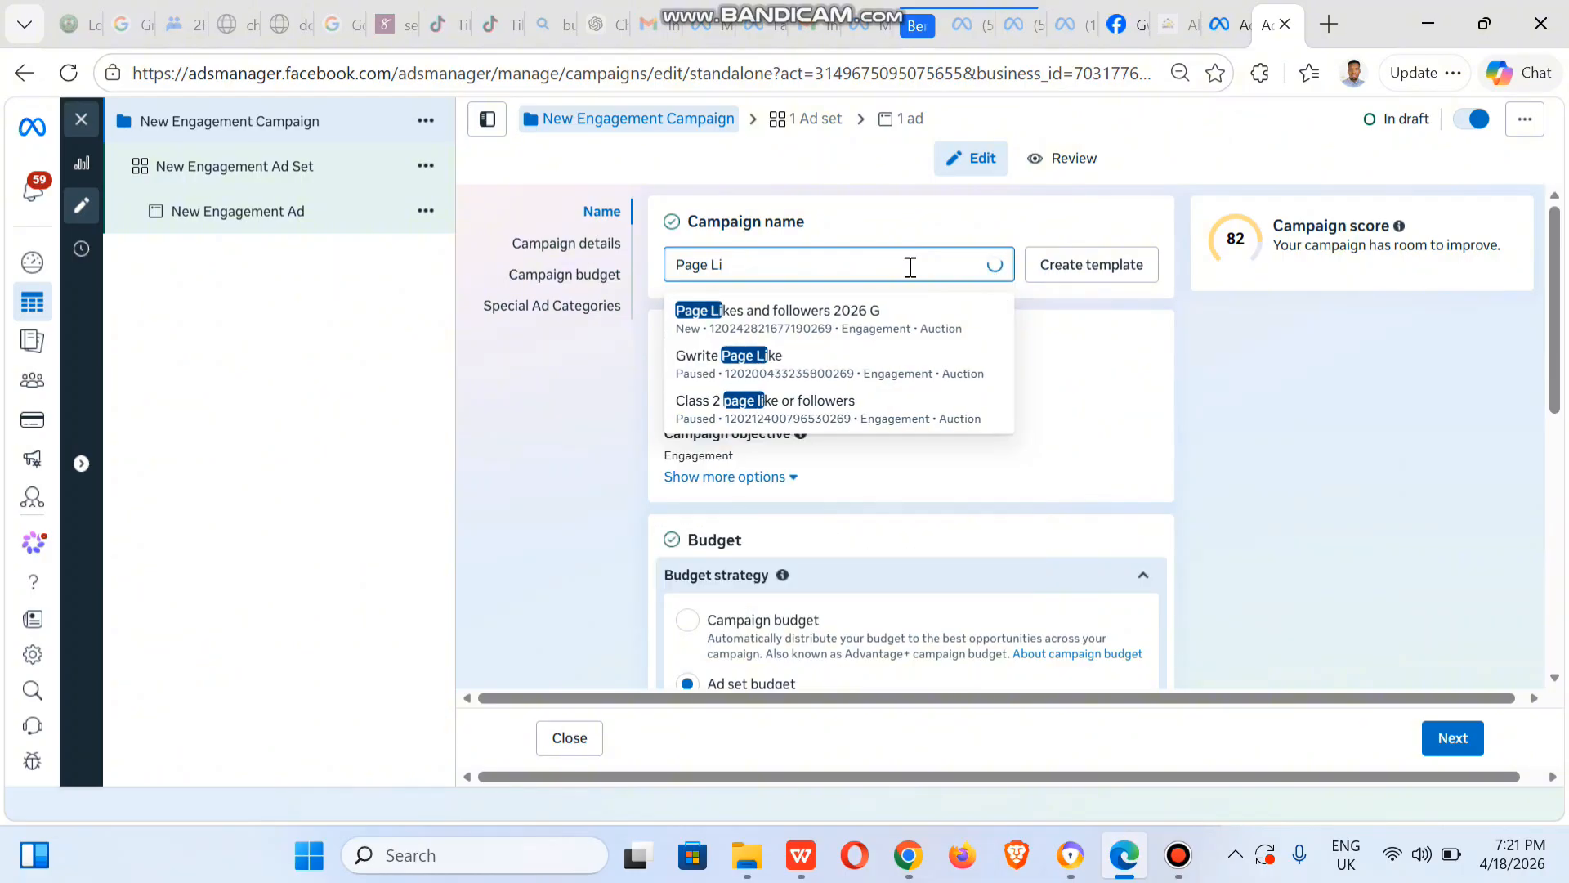
pyautogui.write('kes 26')
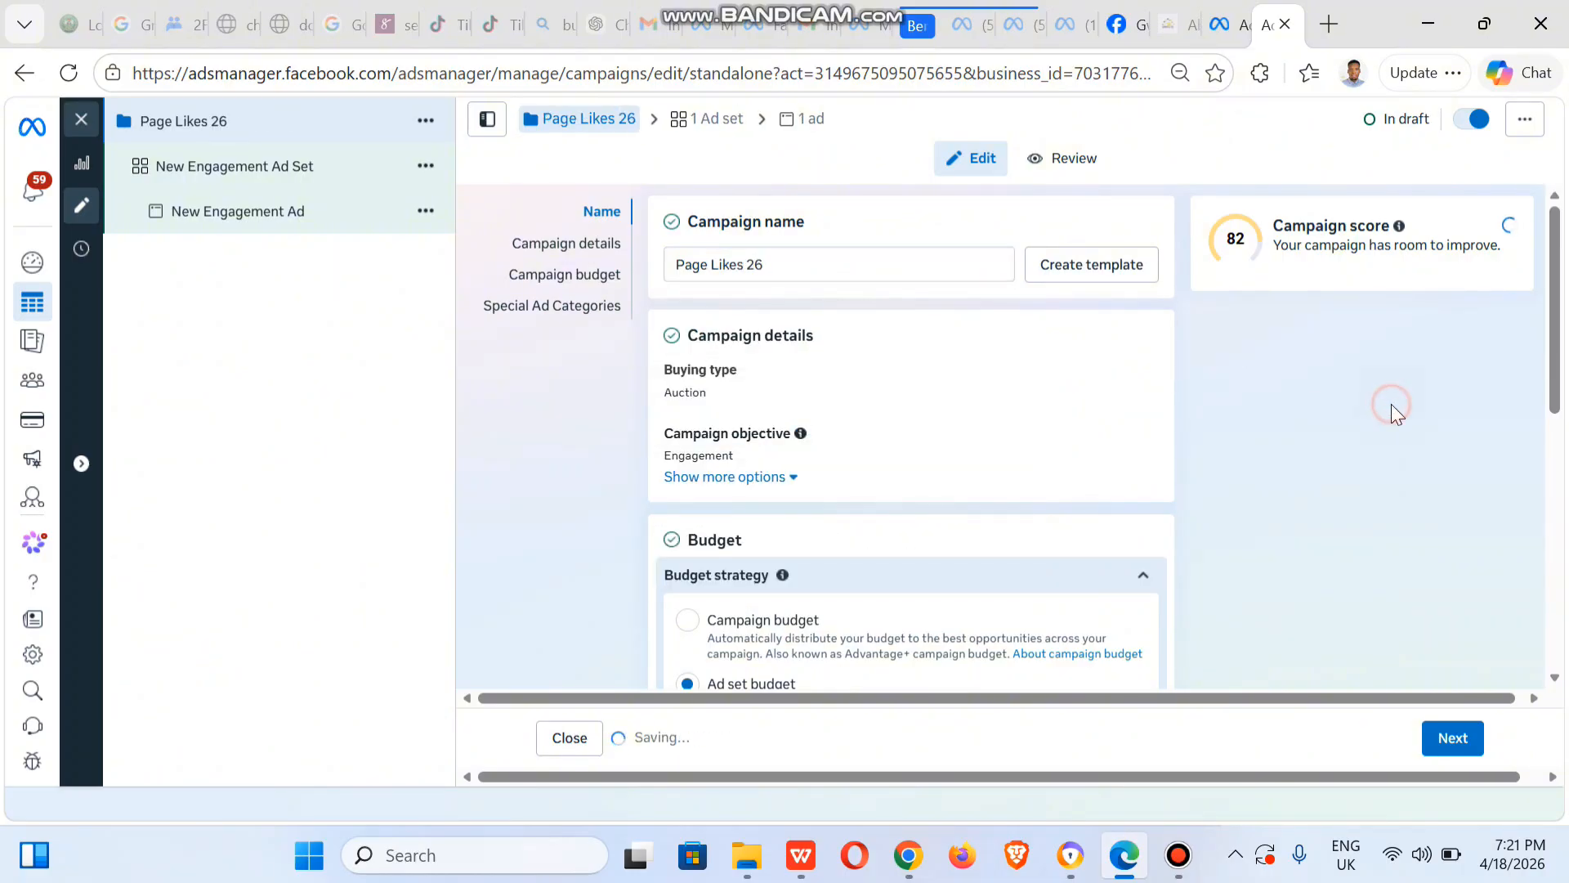
# - Switch the budget strategy to Campaign budget and set the daily budget to ₦4,000
pyautogui.click(1557, 335)
pyautogui.scroll(-2, 1557, 380)
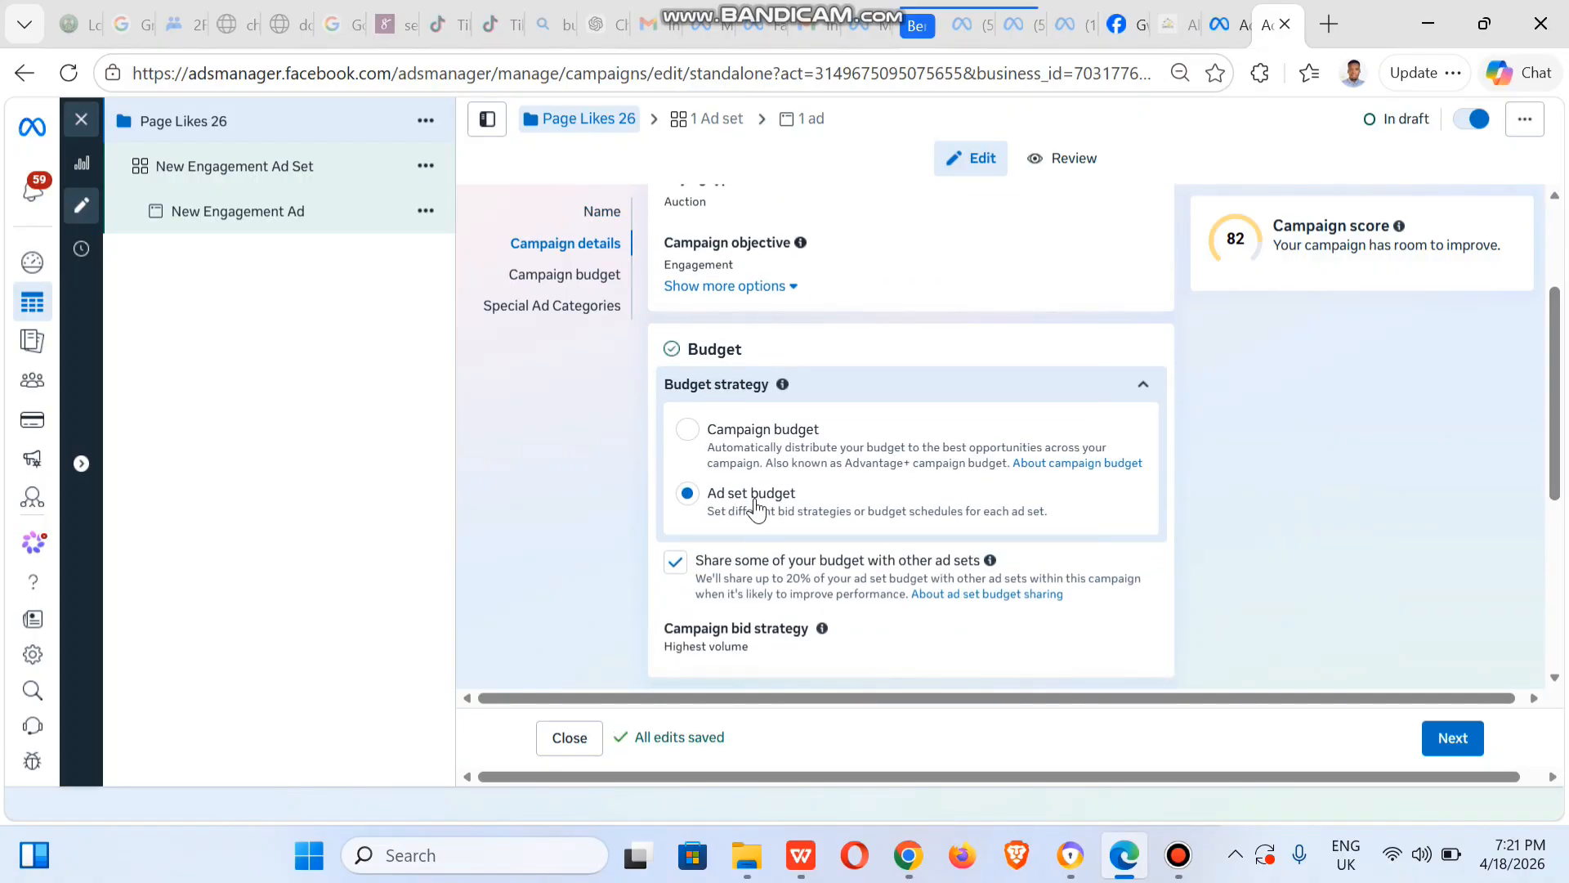
pyautogui.click(687, 430)
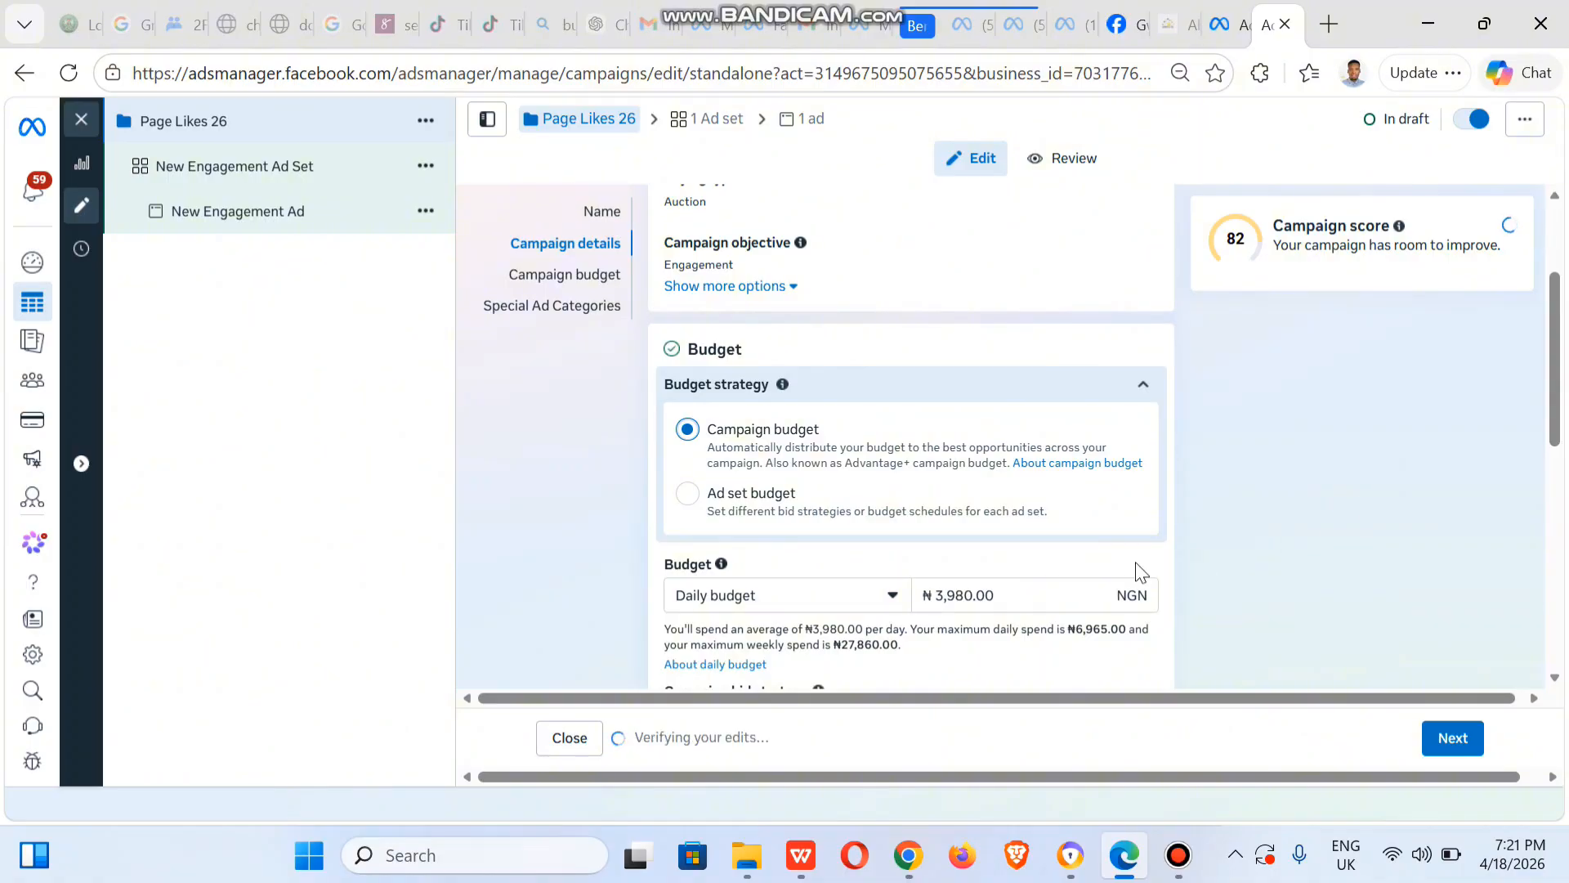
pyautogui.click(1010, 599)
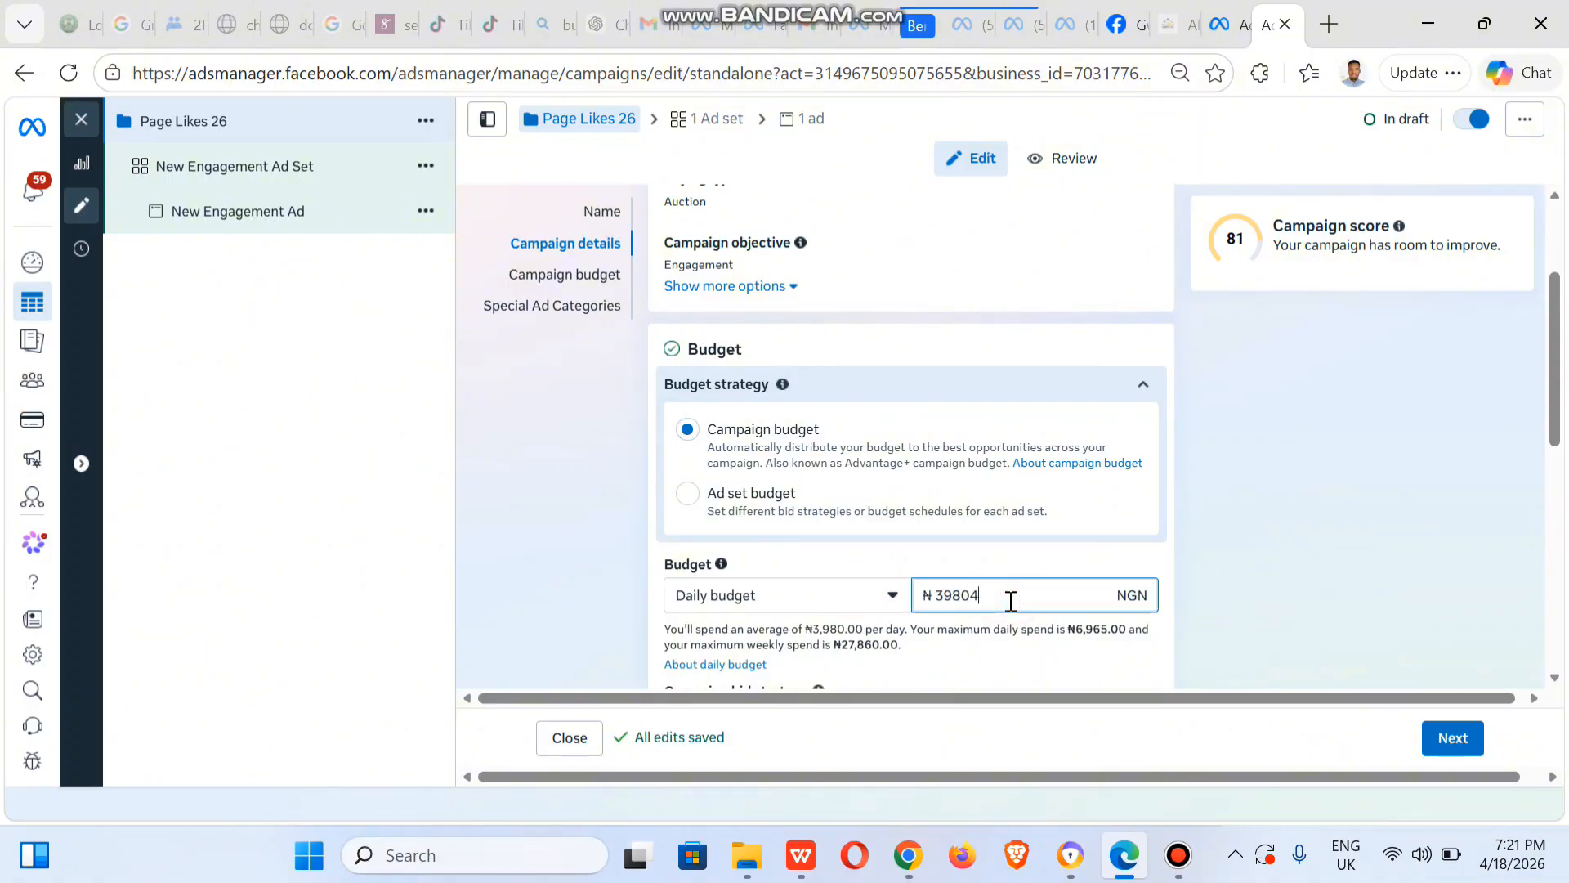
pyautogui.write('4000')
pyautogui.hotkey('ctrl', 'a')
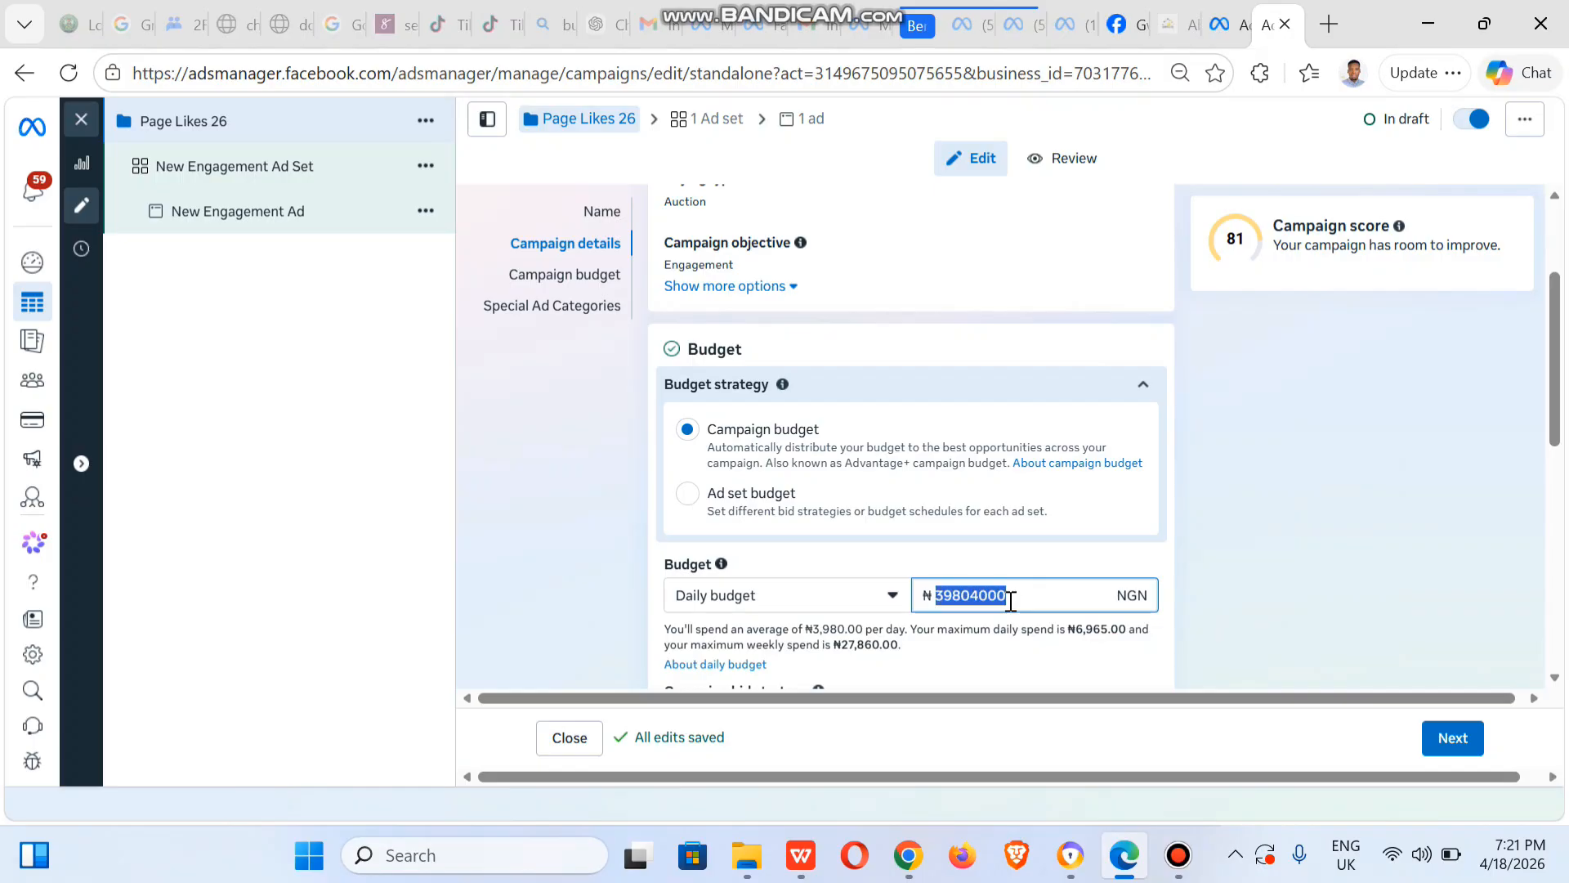
pyautogui.write('4')
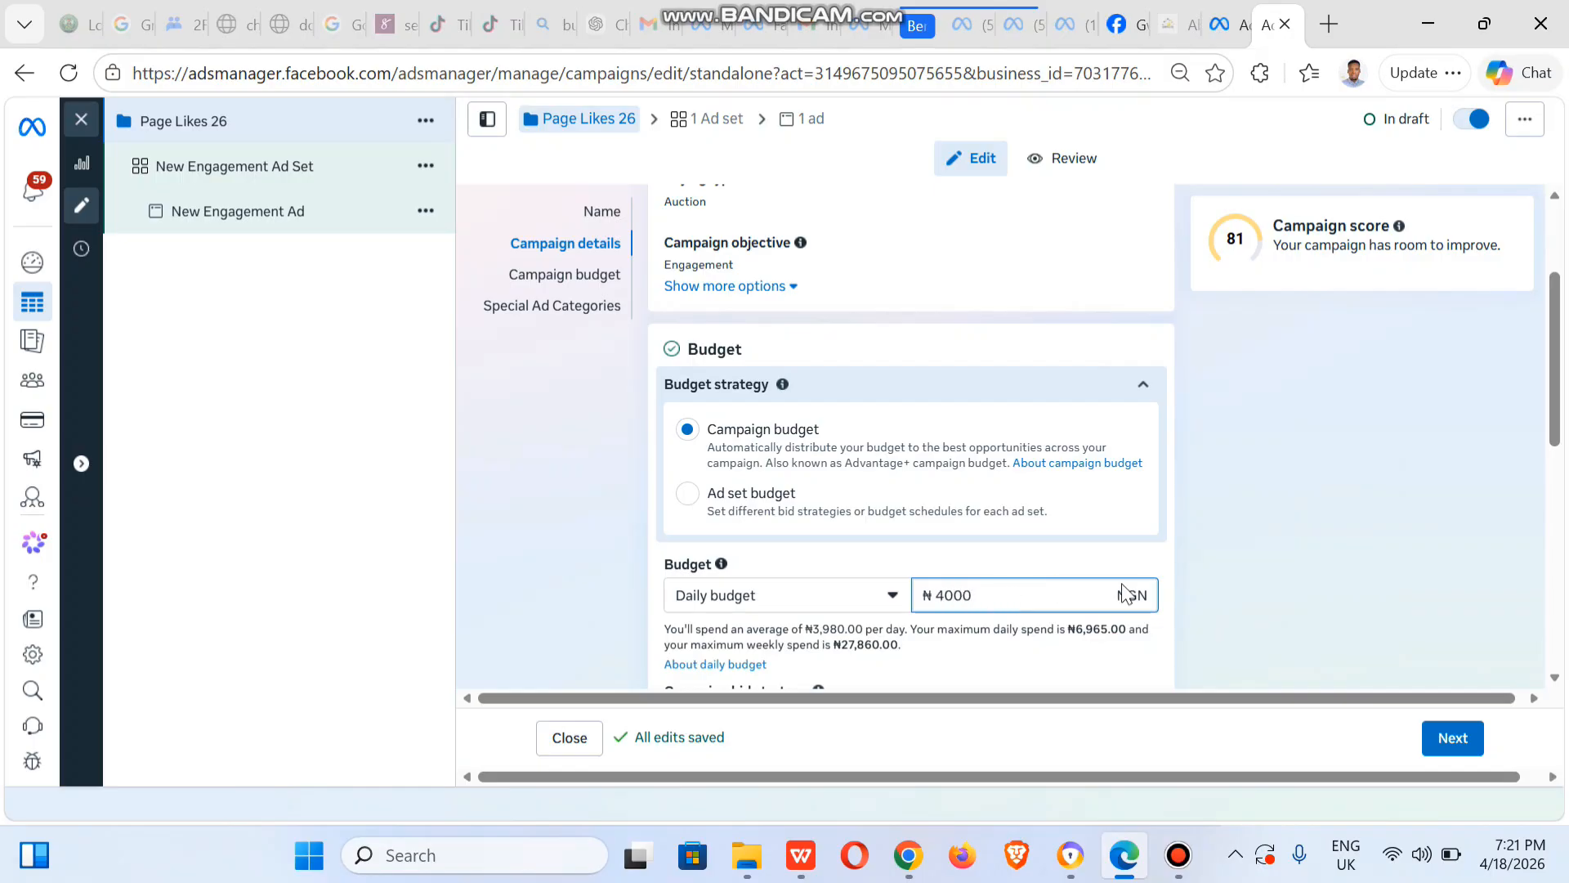
pyautogui.click(1224, 540)
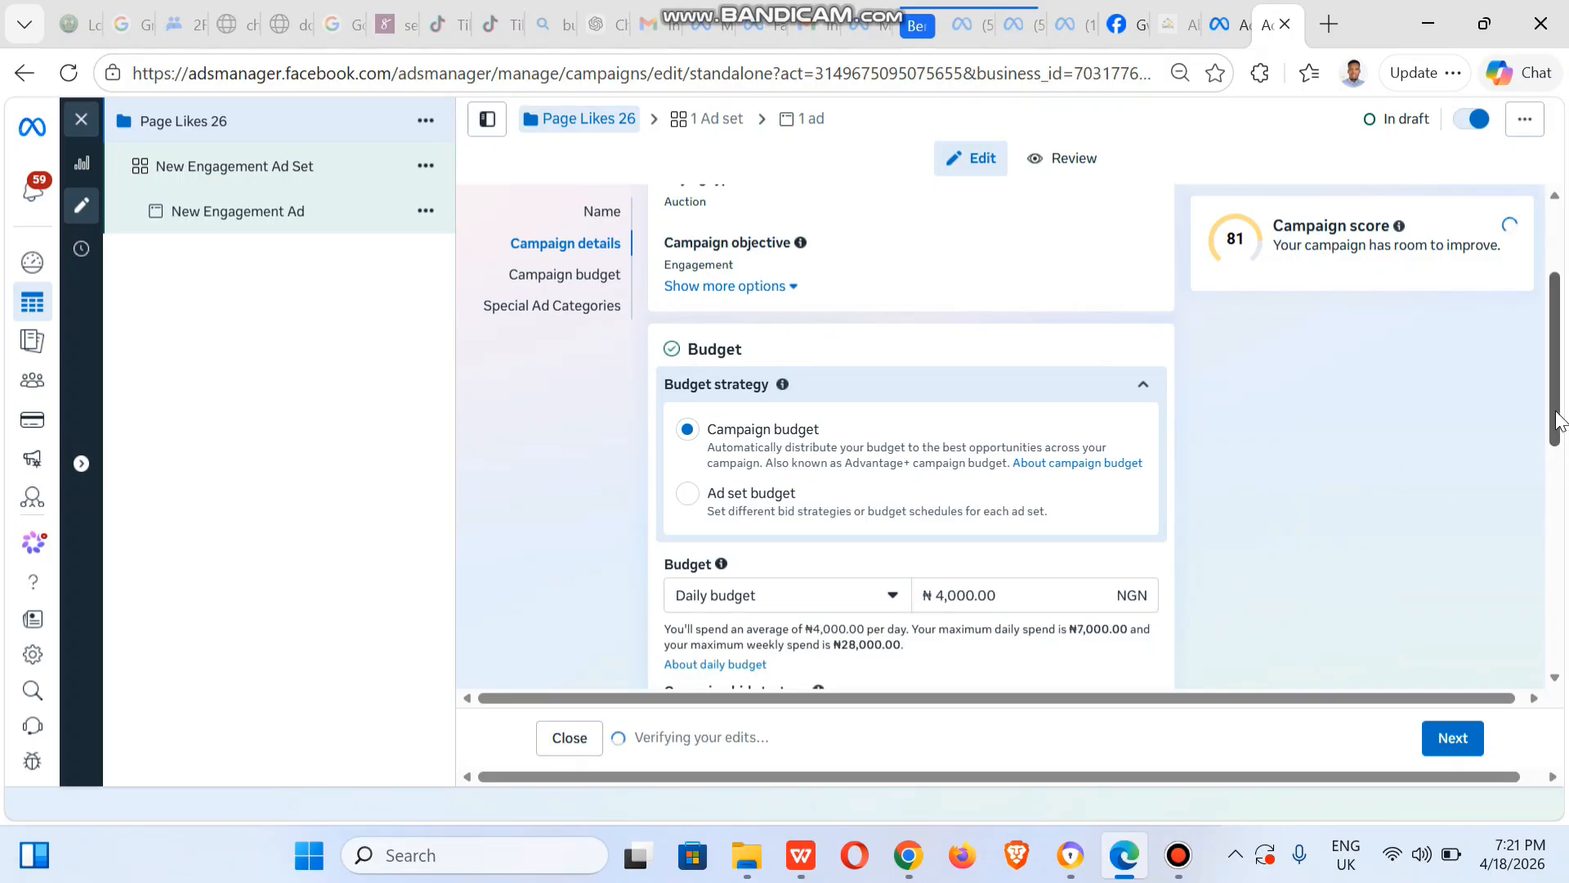
# - Continue to the ad set level and rename the ad set as "Set 0001"
pyautogui.moveTo(1559, 421); pyautogui.dragTo(1563, 673)
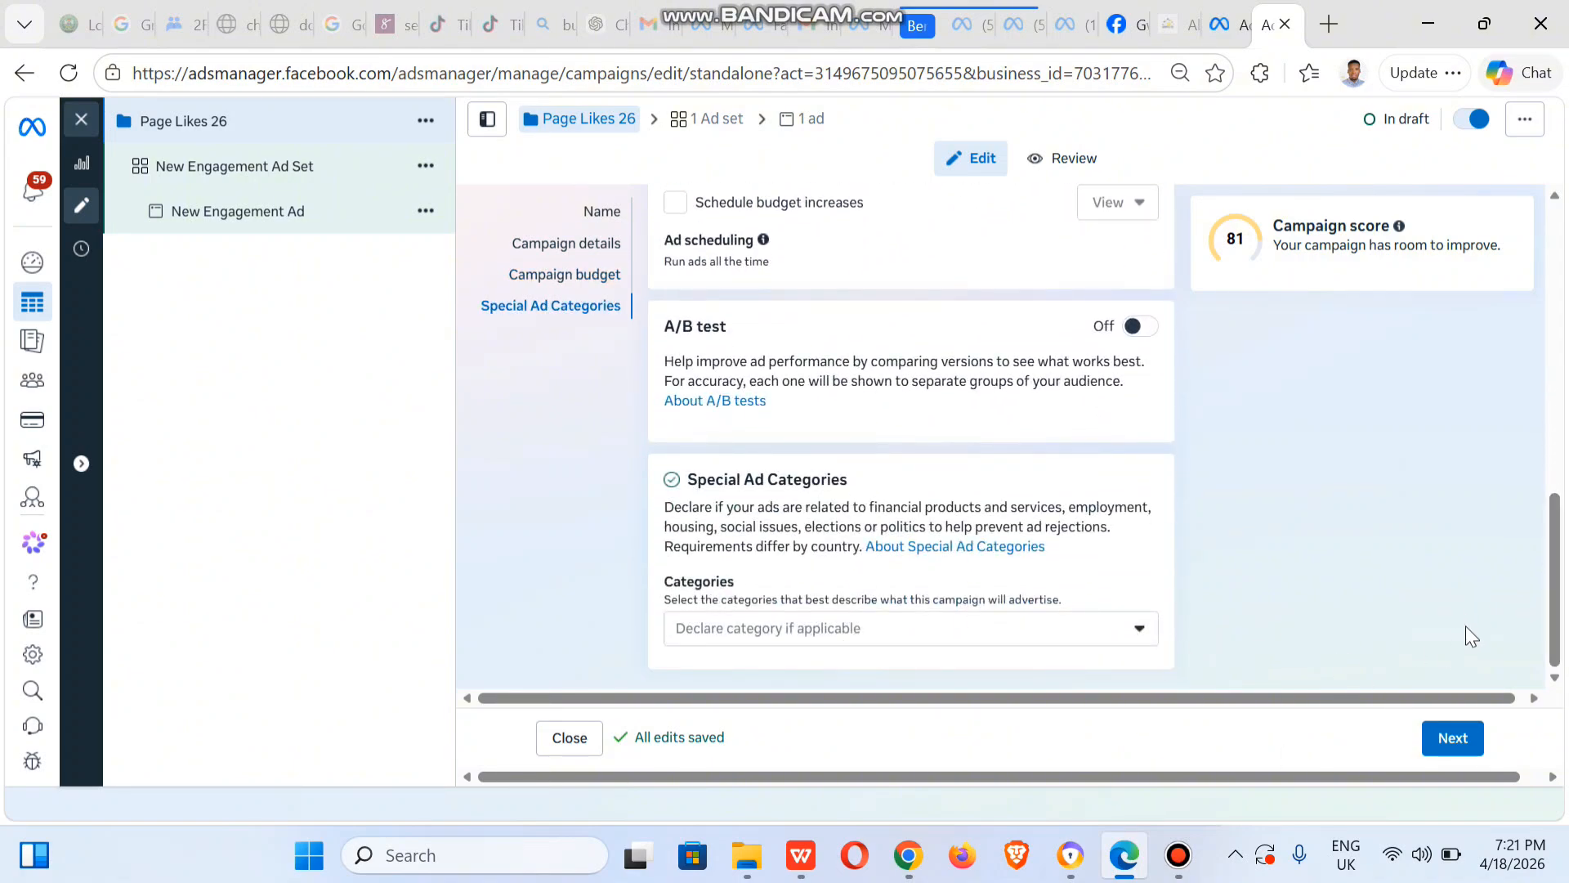
pyautogui.click(1454, 739)
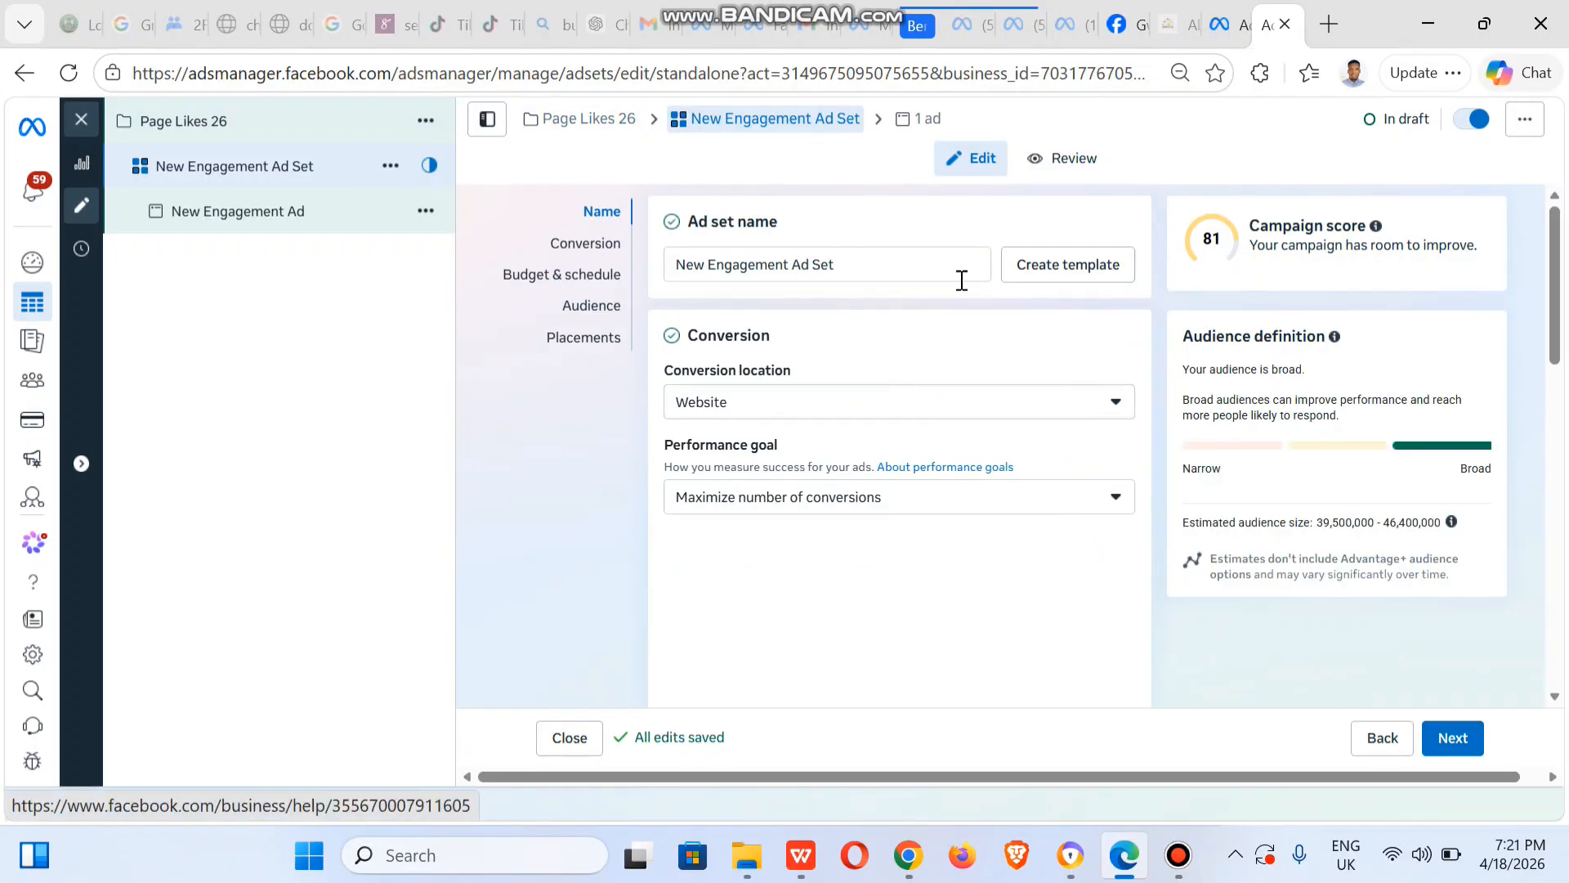
pyautogui.click(869, 262)
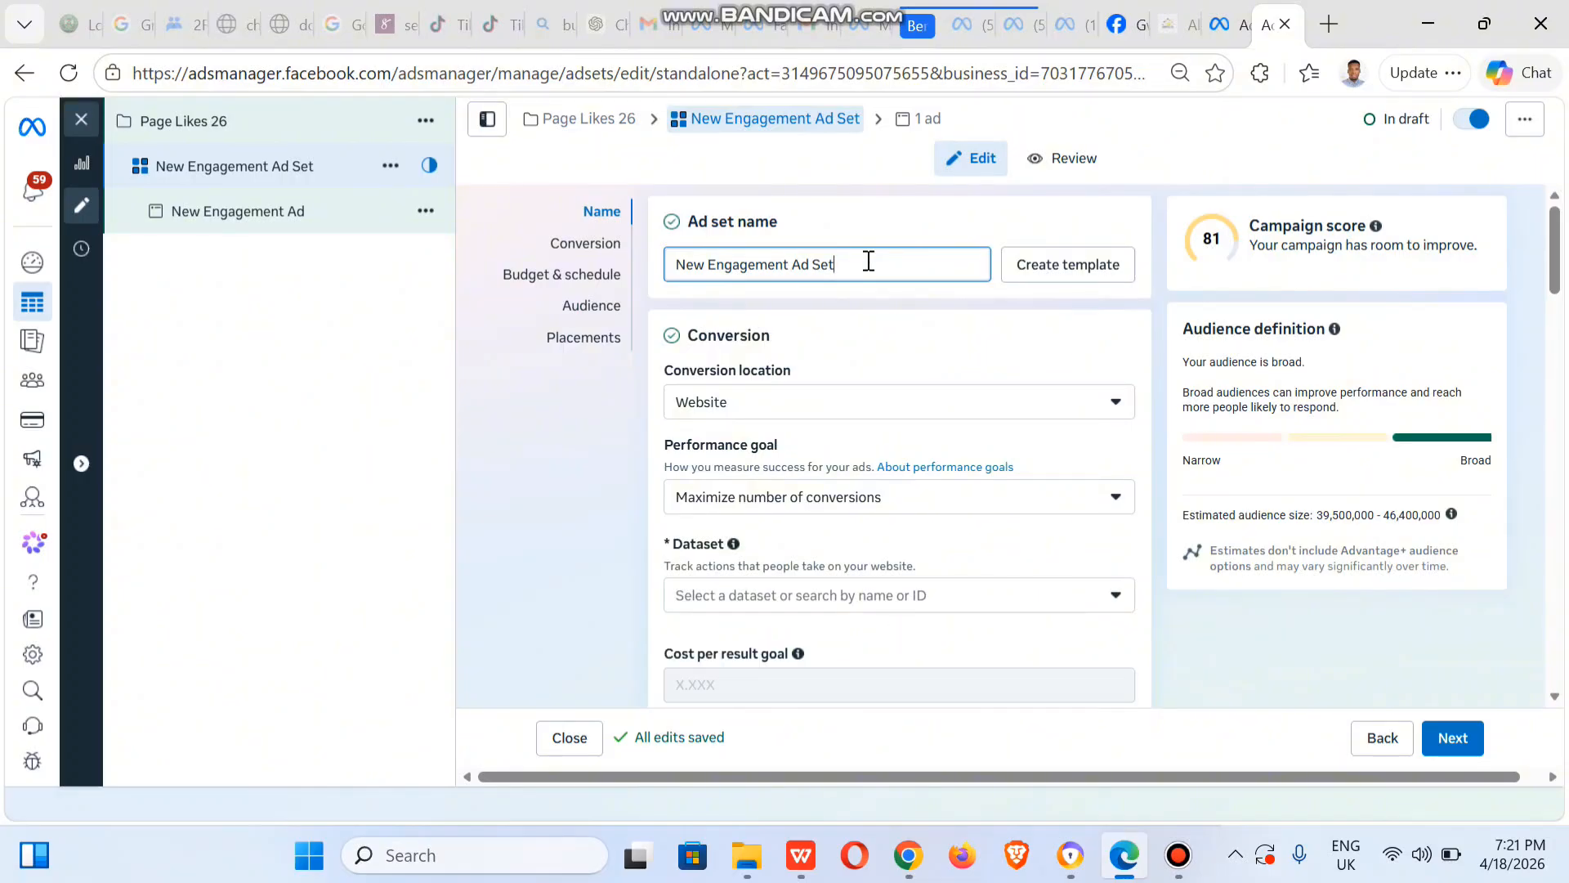
pyautogui.hotkey('ctrl', 'a')
pyautogui.write('S')
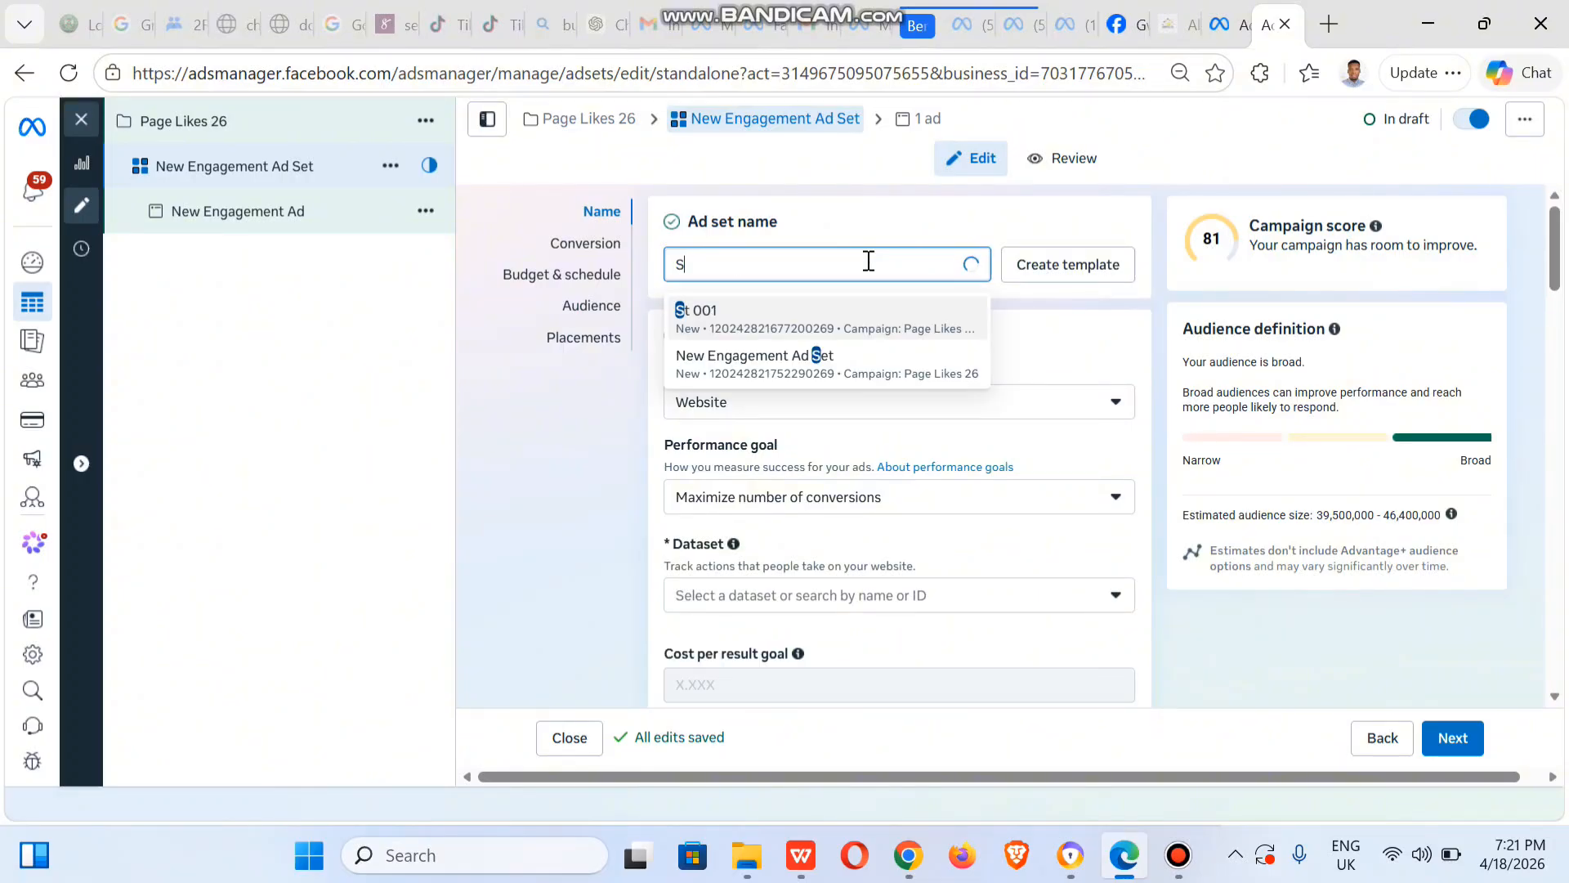
pyautogui.write('et ')
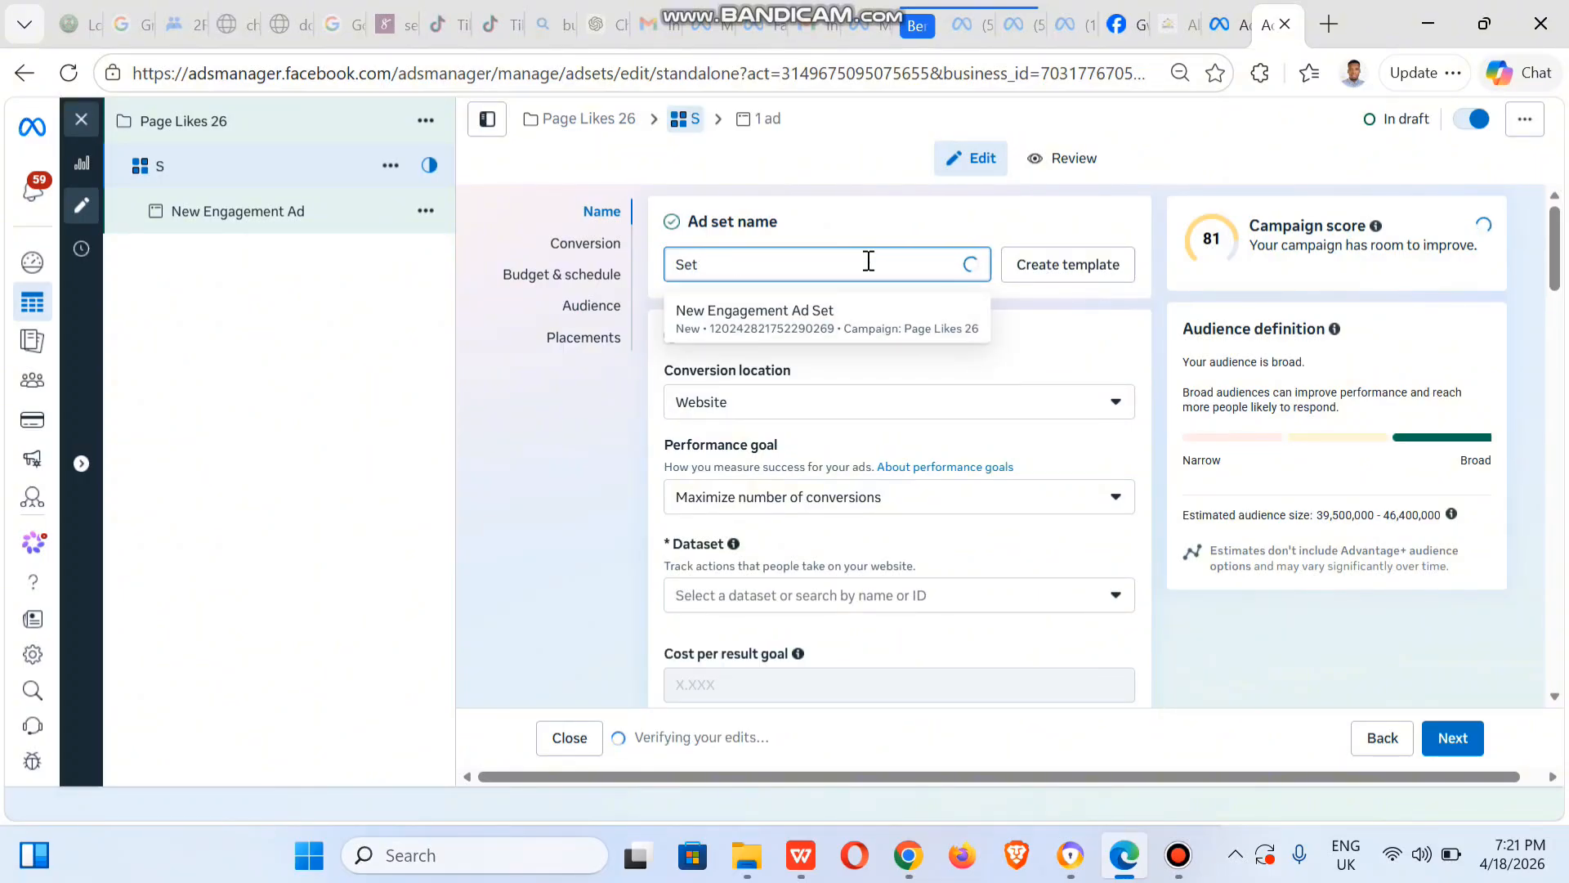
pyautogui.write('0001')
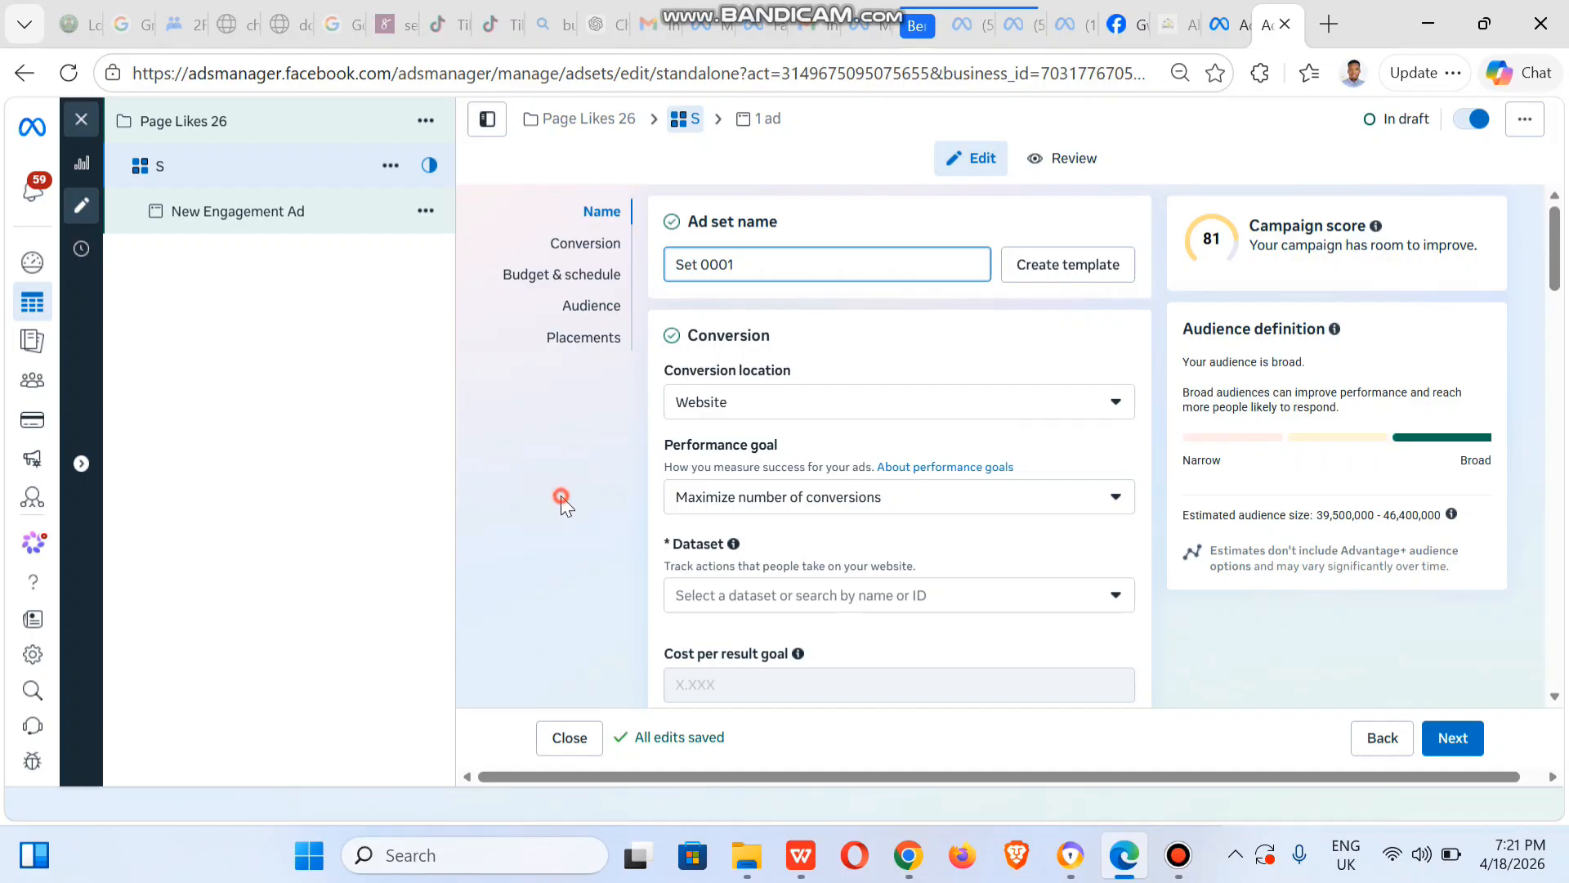
pyautogui.moveTo(562, 503); pyautogui.dragTo(837, 341)
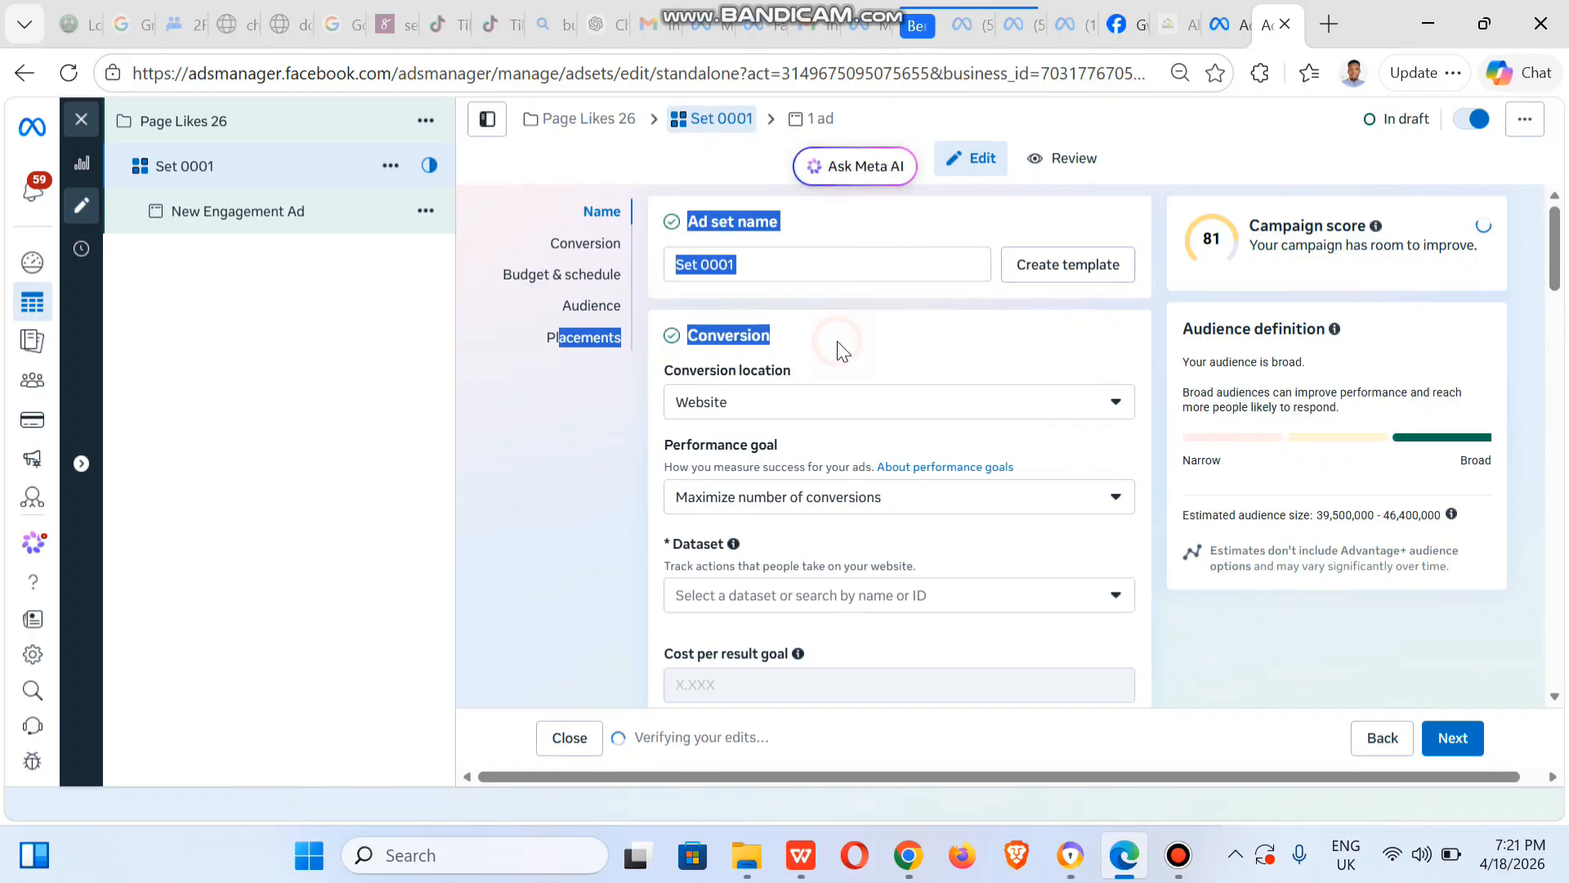
pyautogui.click(577, 414)
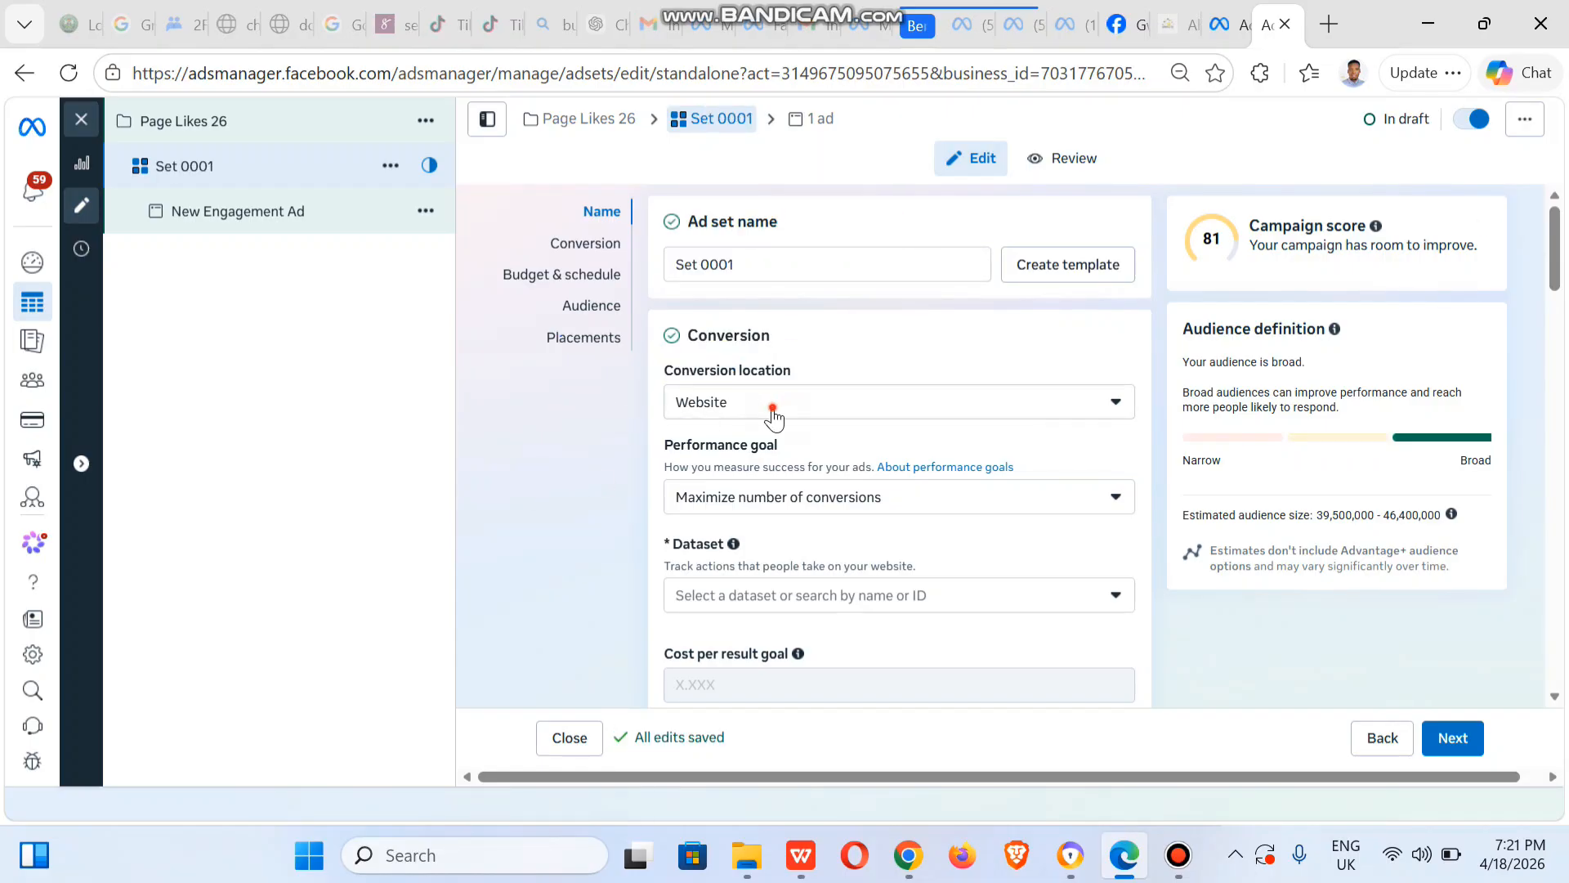
# - Set the conversion location to Instagram or Facebook and the performance goal to Maximize number of Page likes
pyautogui.click(773, 408)
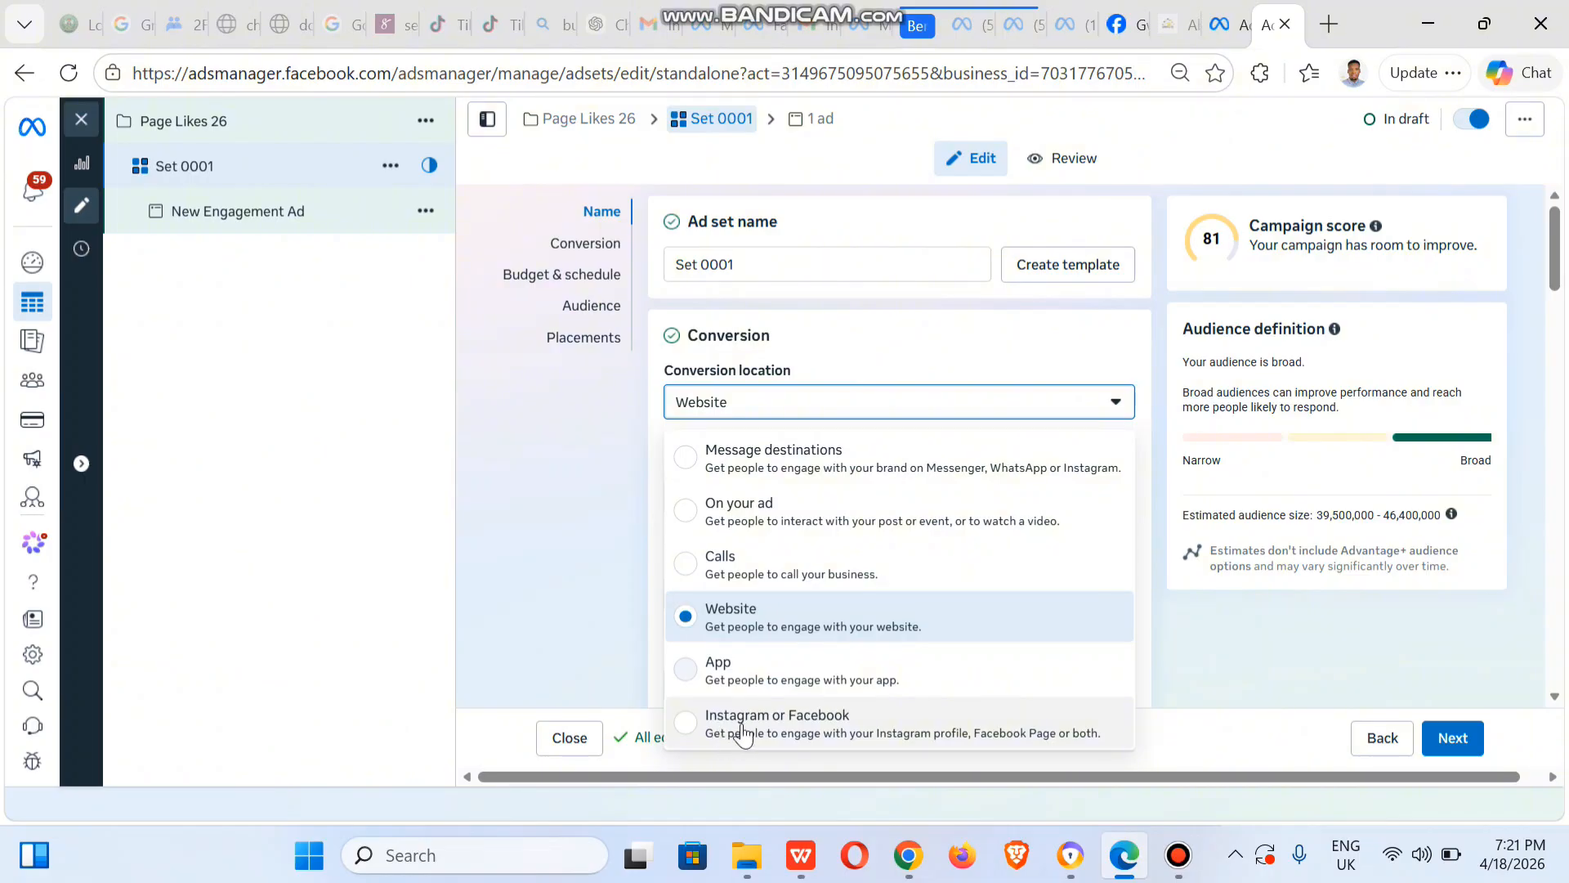
pyautogui.click(837, 718)
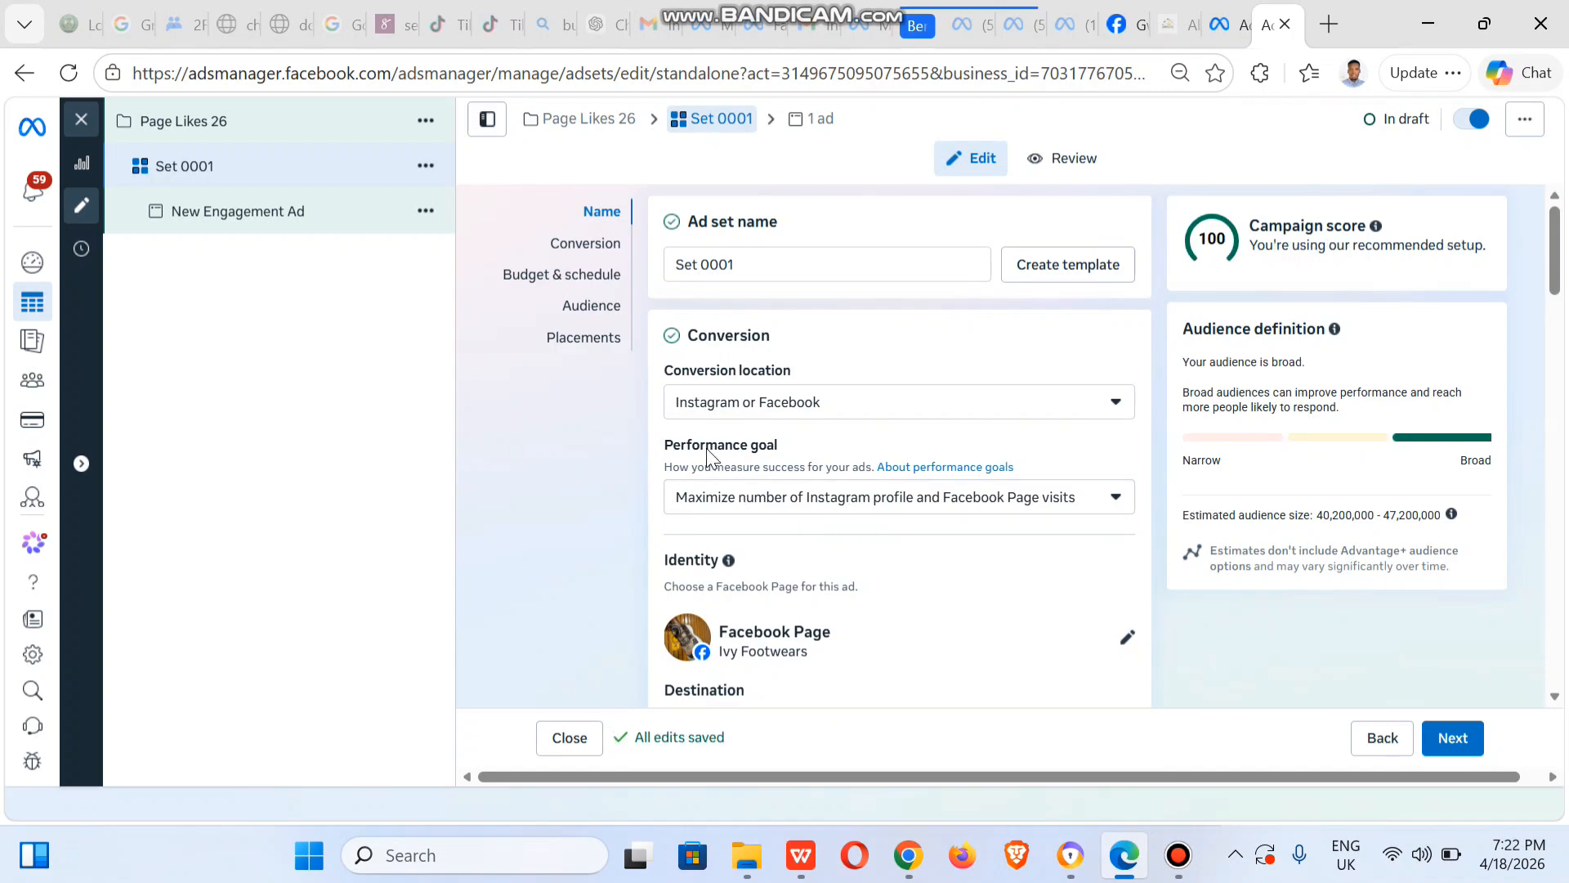
pyautogui.click(801, 497)
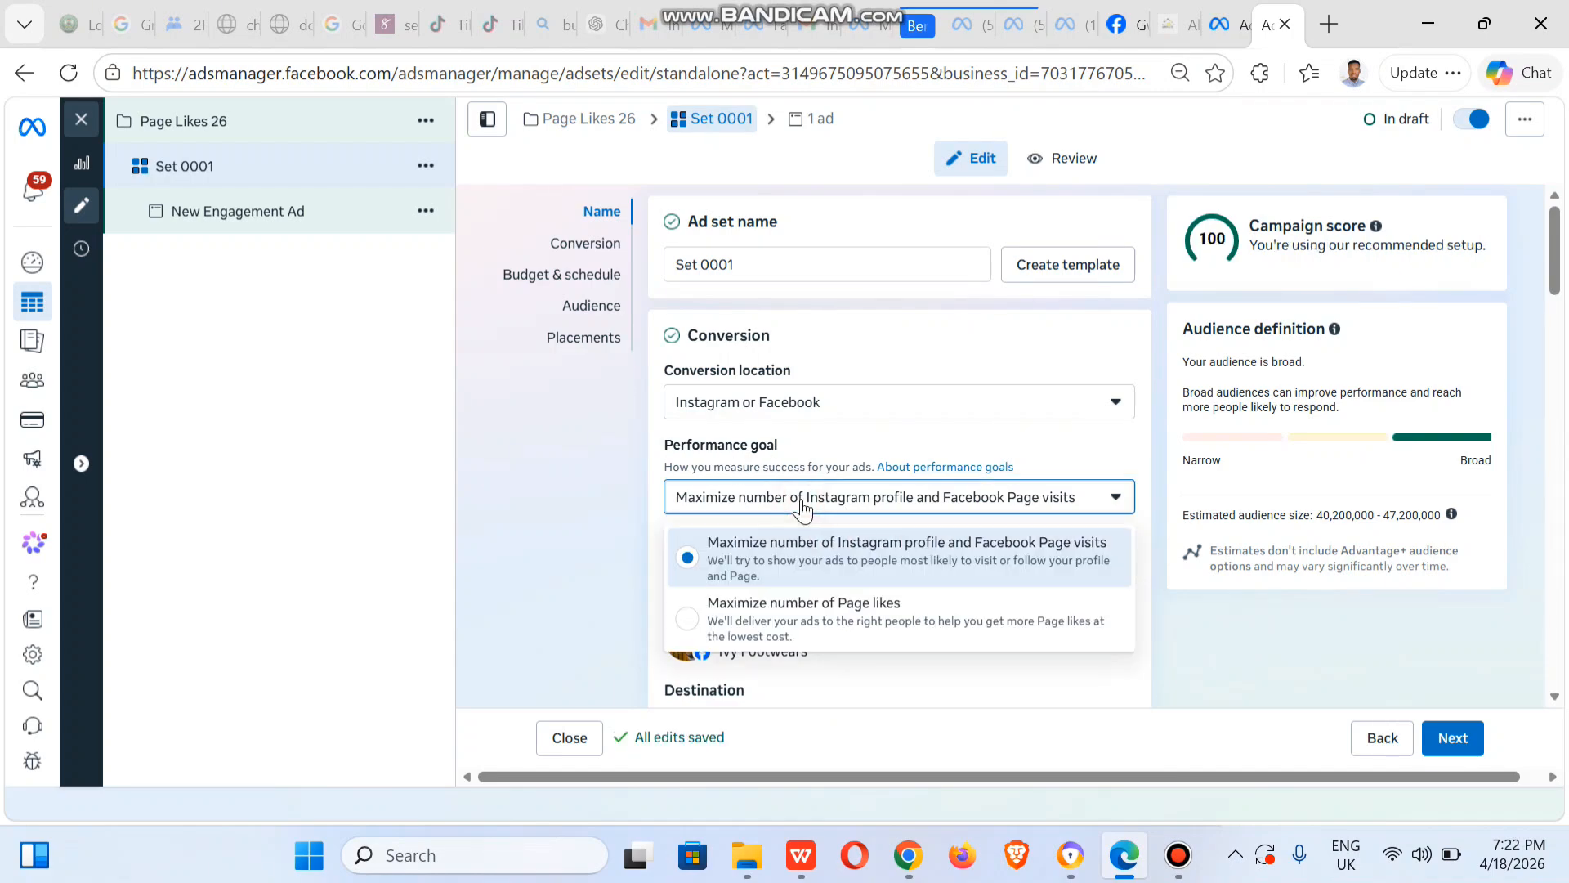
pyautogui.click(733, 642)
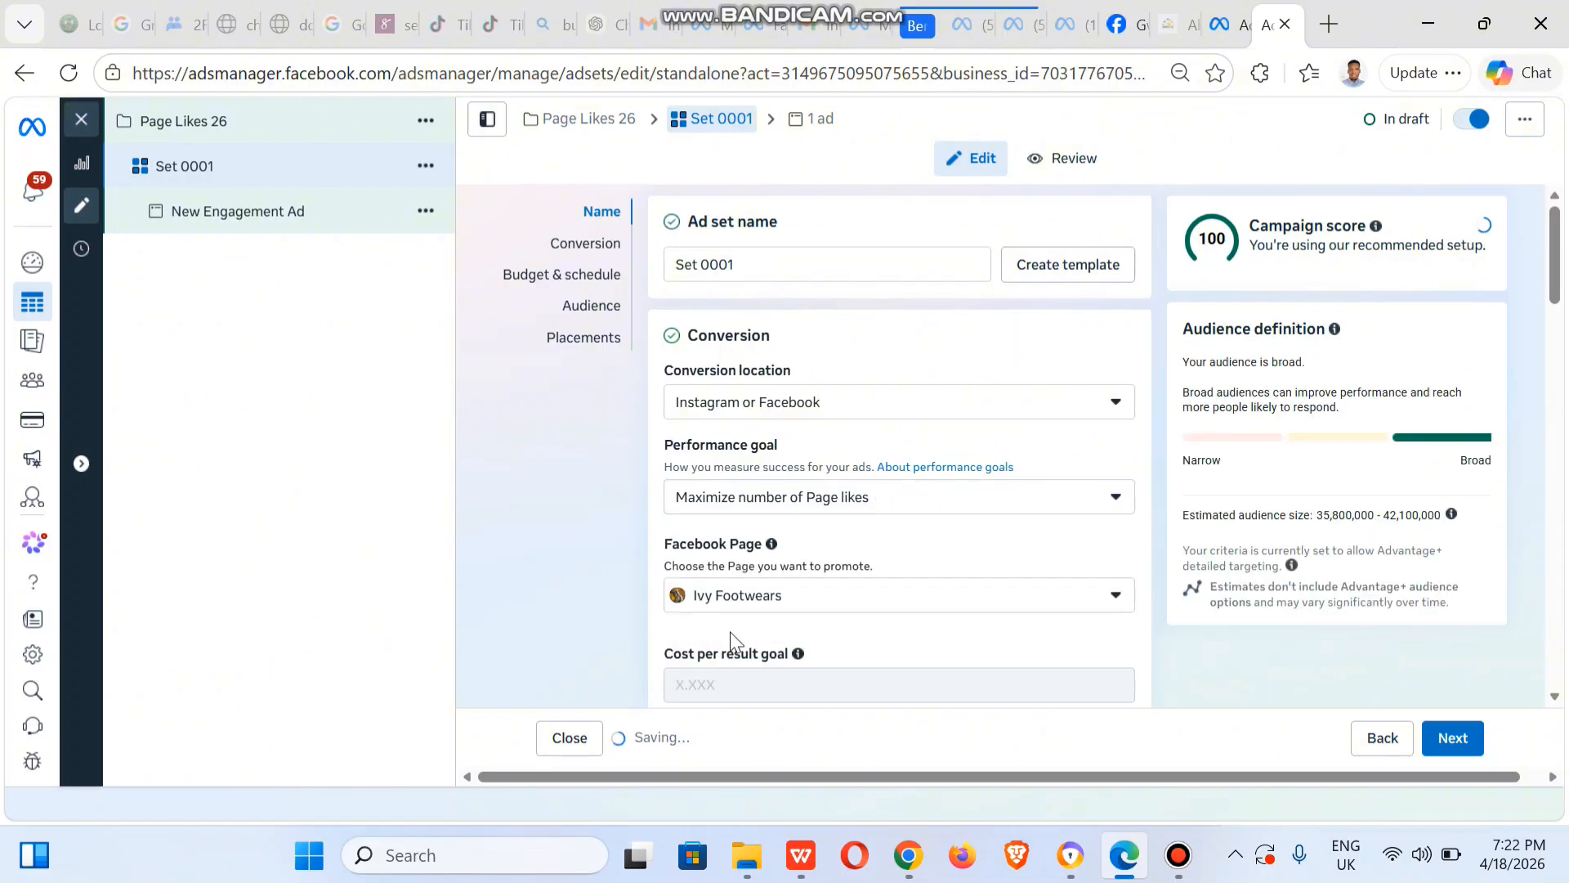
# - Search the Facebook Pages for "gwr" and choose Gwrite as the Page to promote
pyautogui.click(817, 609)
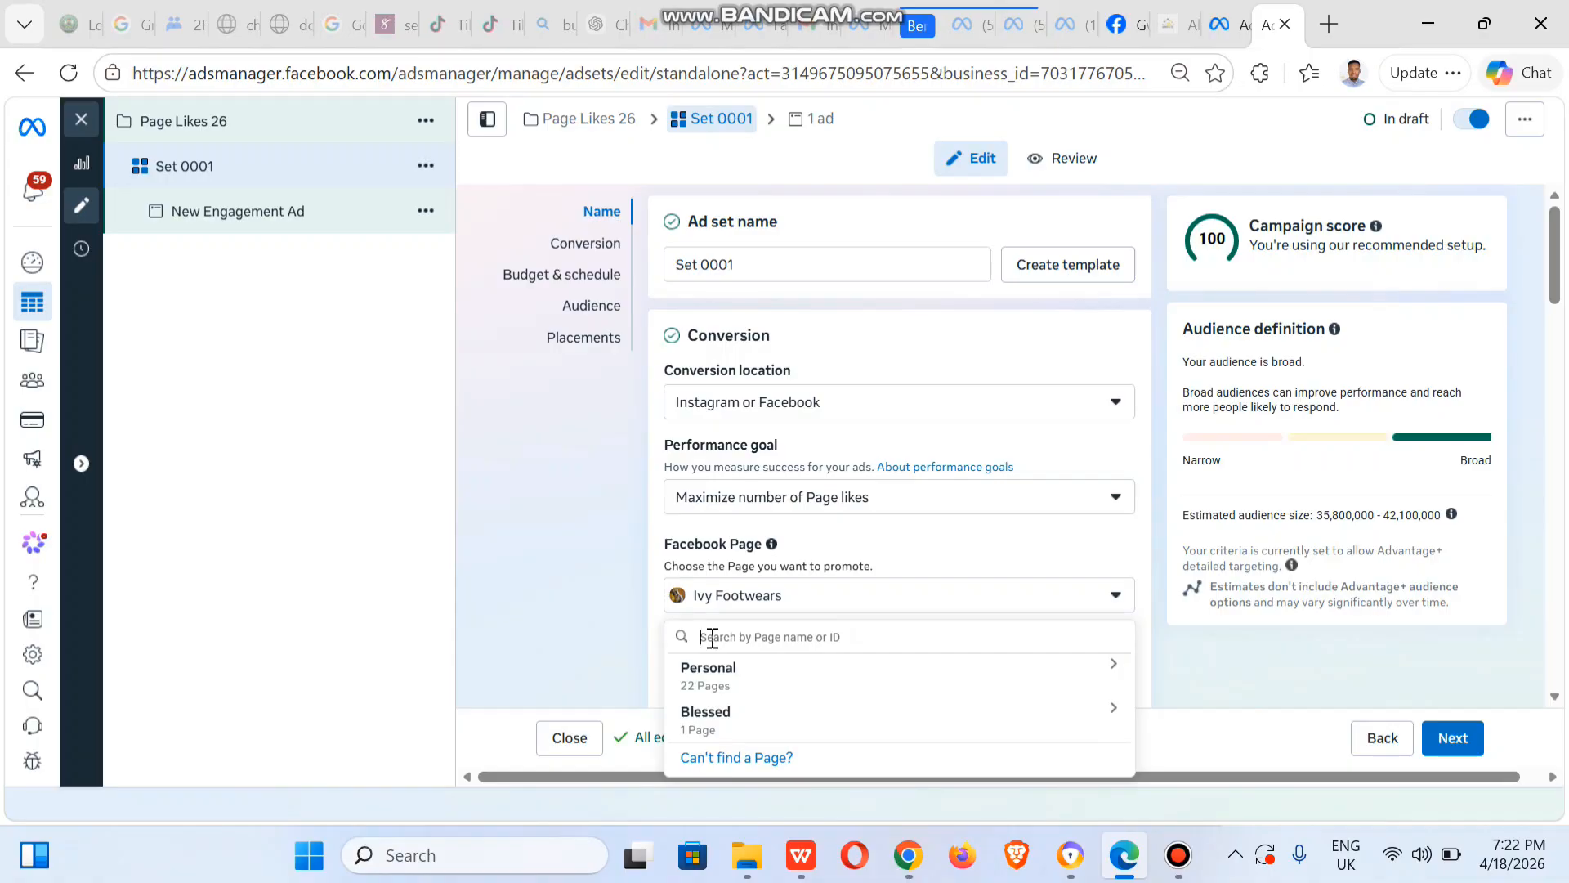
pyautogui.write('gwr')
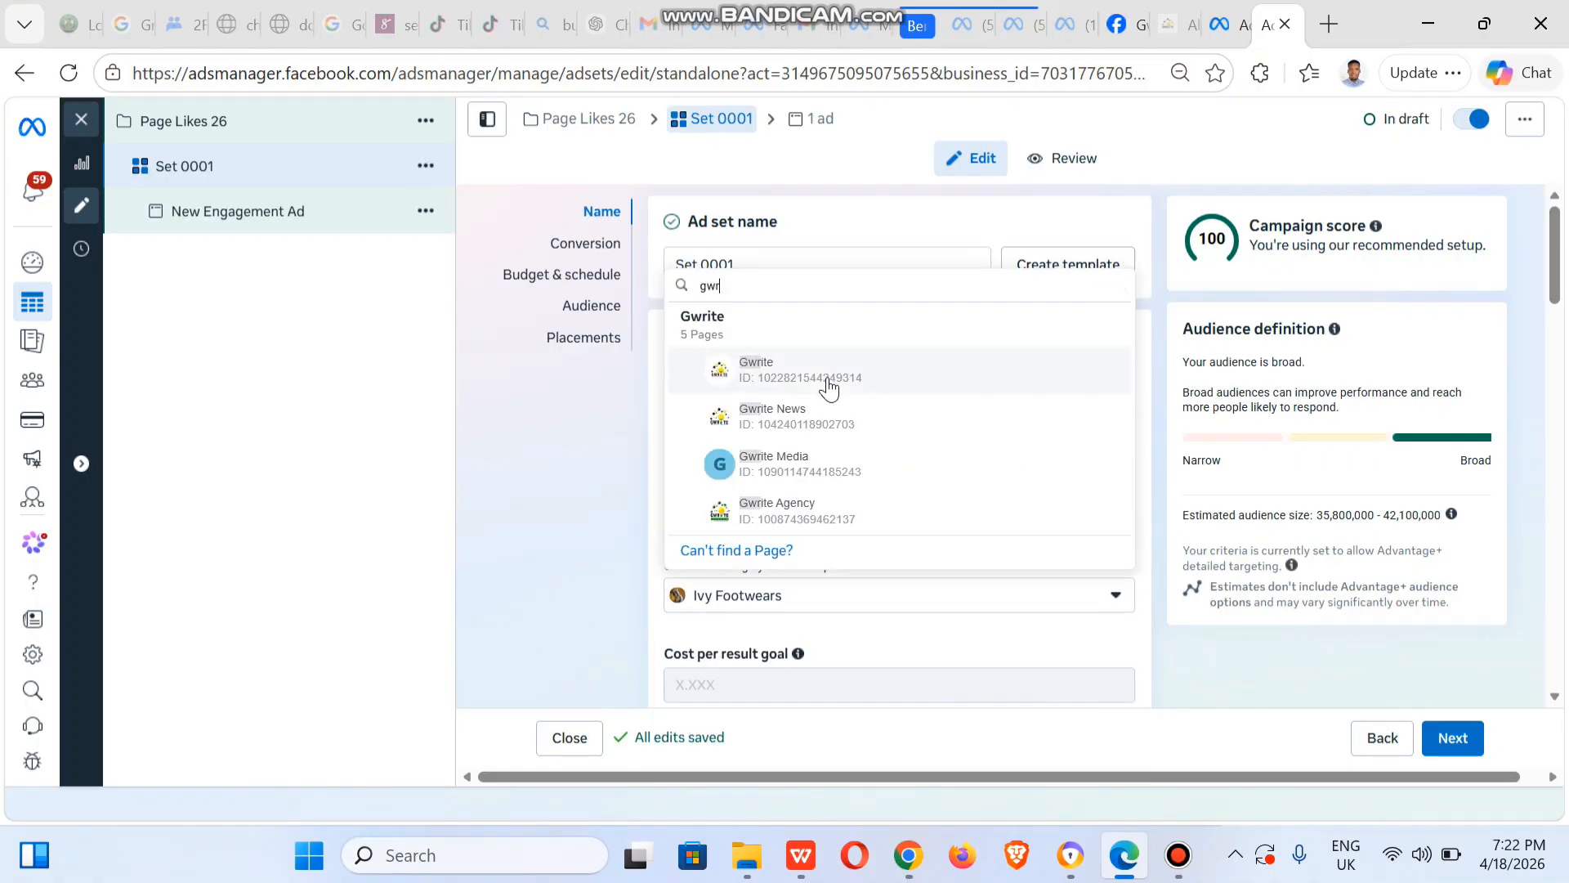
pyautogui.click(827, 366)
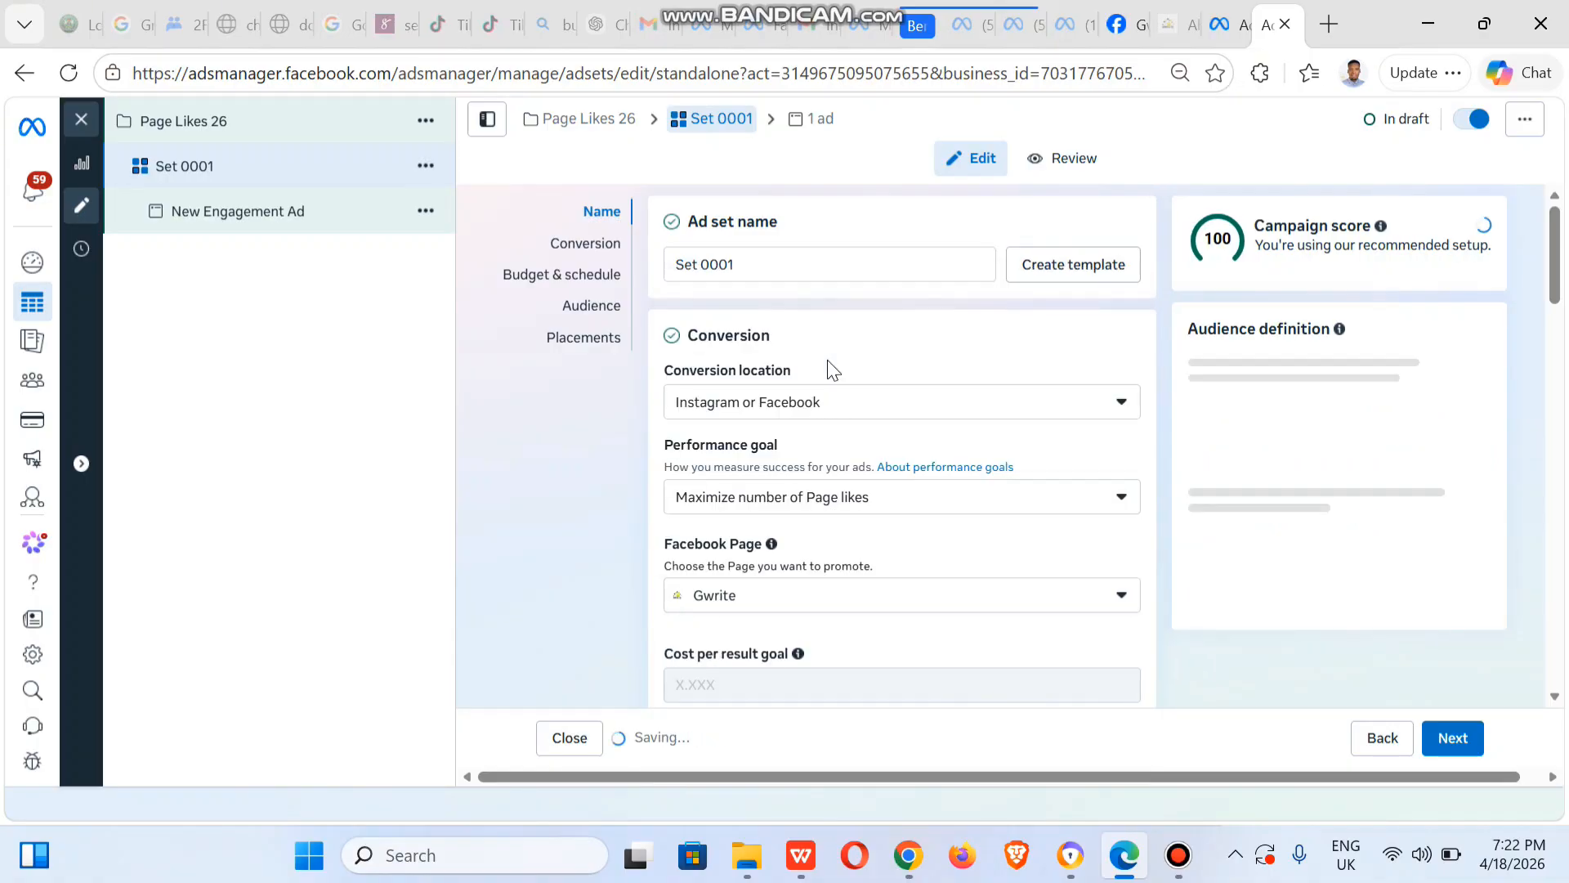
pyautogui.moveTo(1553, 262); pyautogui.dragTo(1567, 405)
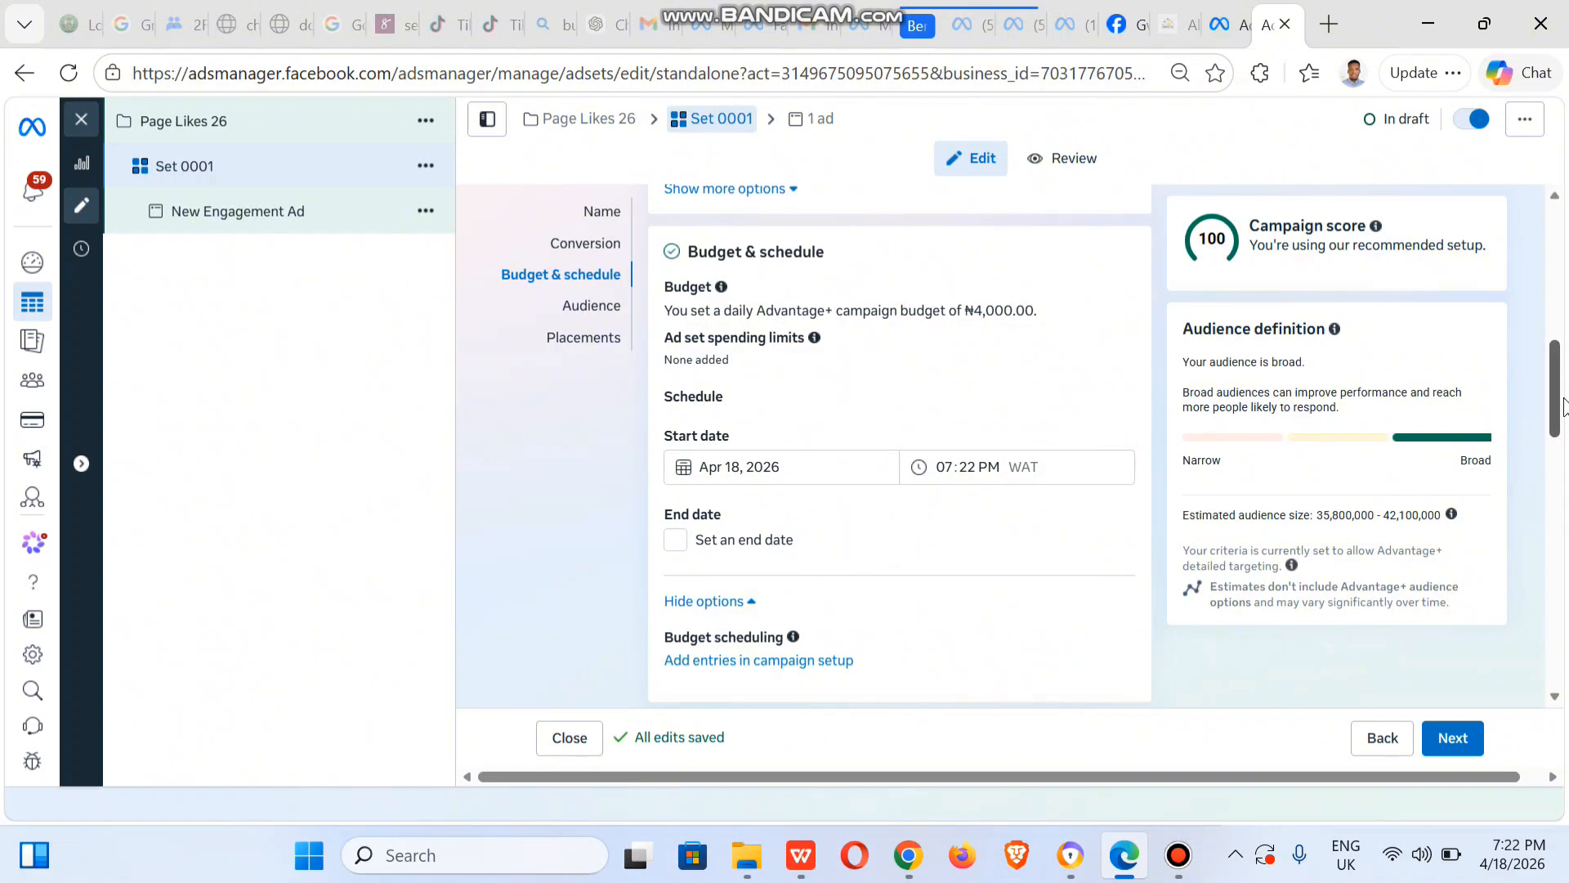
# - Add Ghana to the included locations in the ad set's audience controls
pyautogui.moveTo(1561, 404); pyautogui.dragTo(1561, 483)
pyautogui.scroll(-2, 818, 425)
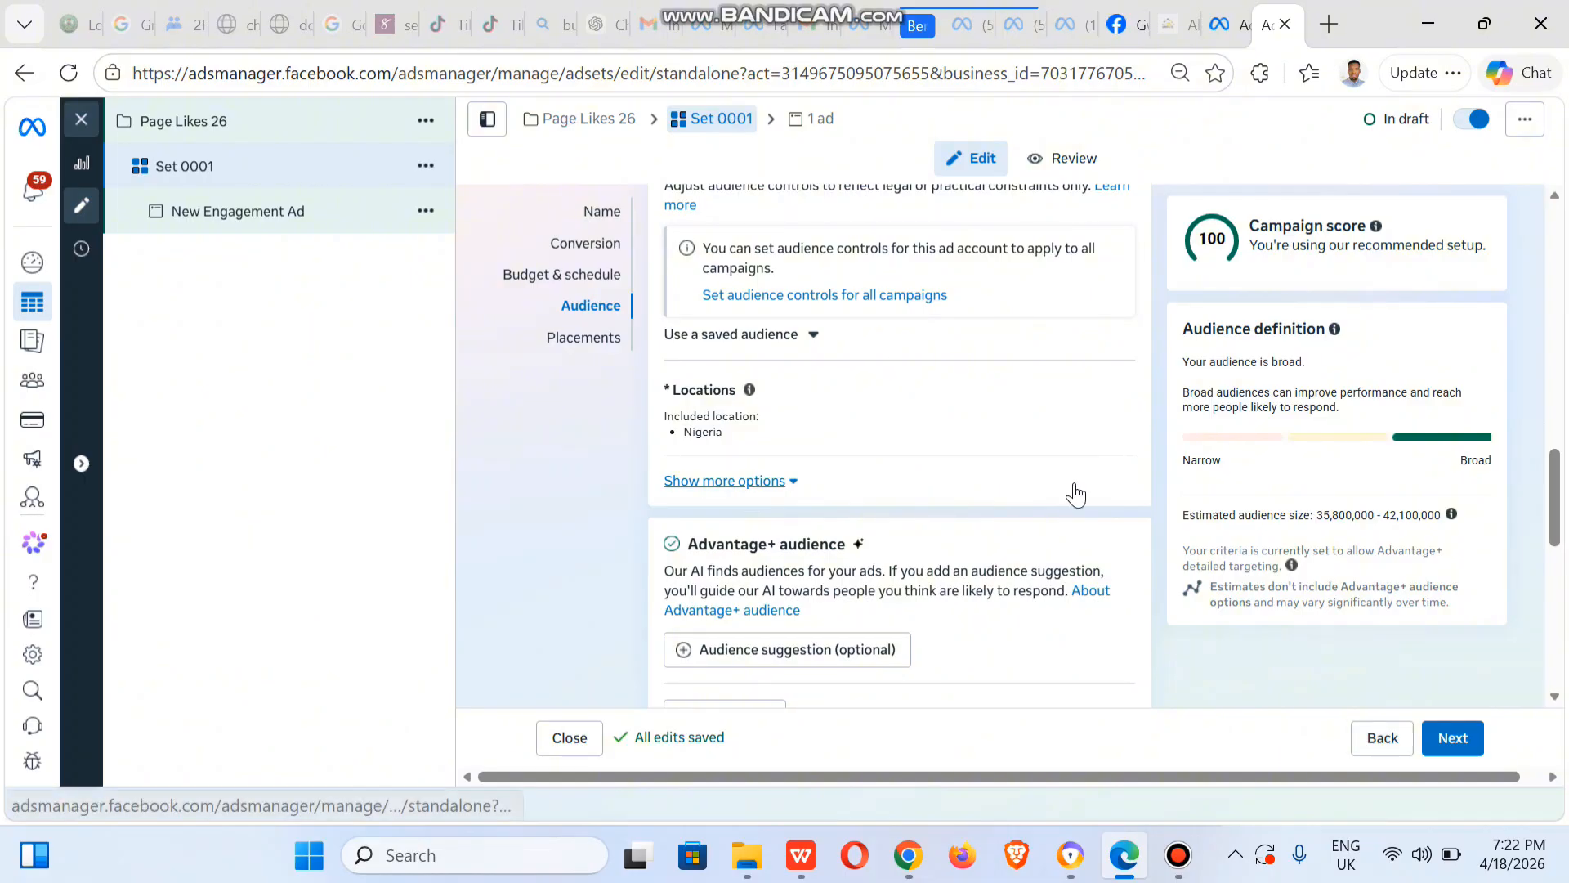
pyautogui.click(1109, 397)
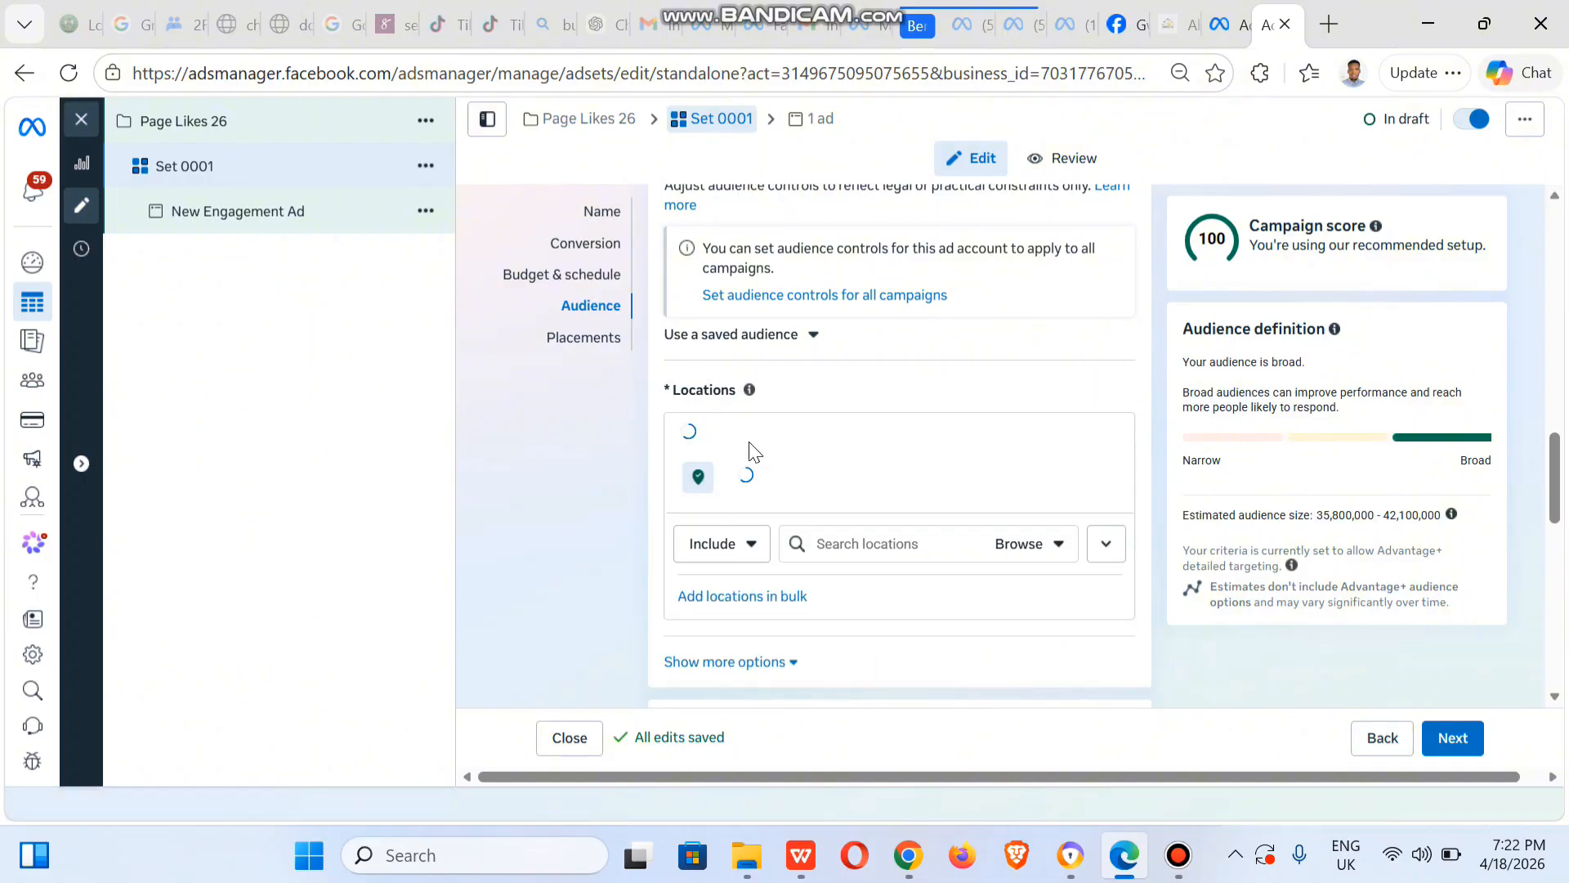
pyautogui.click(845, 544)
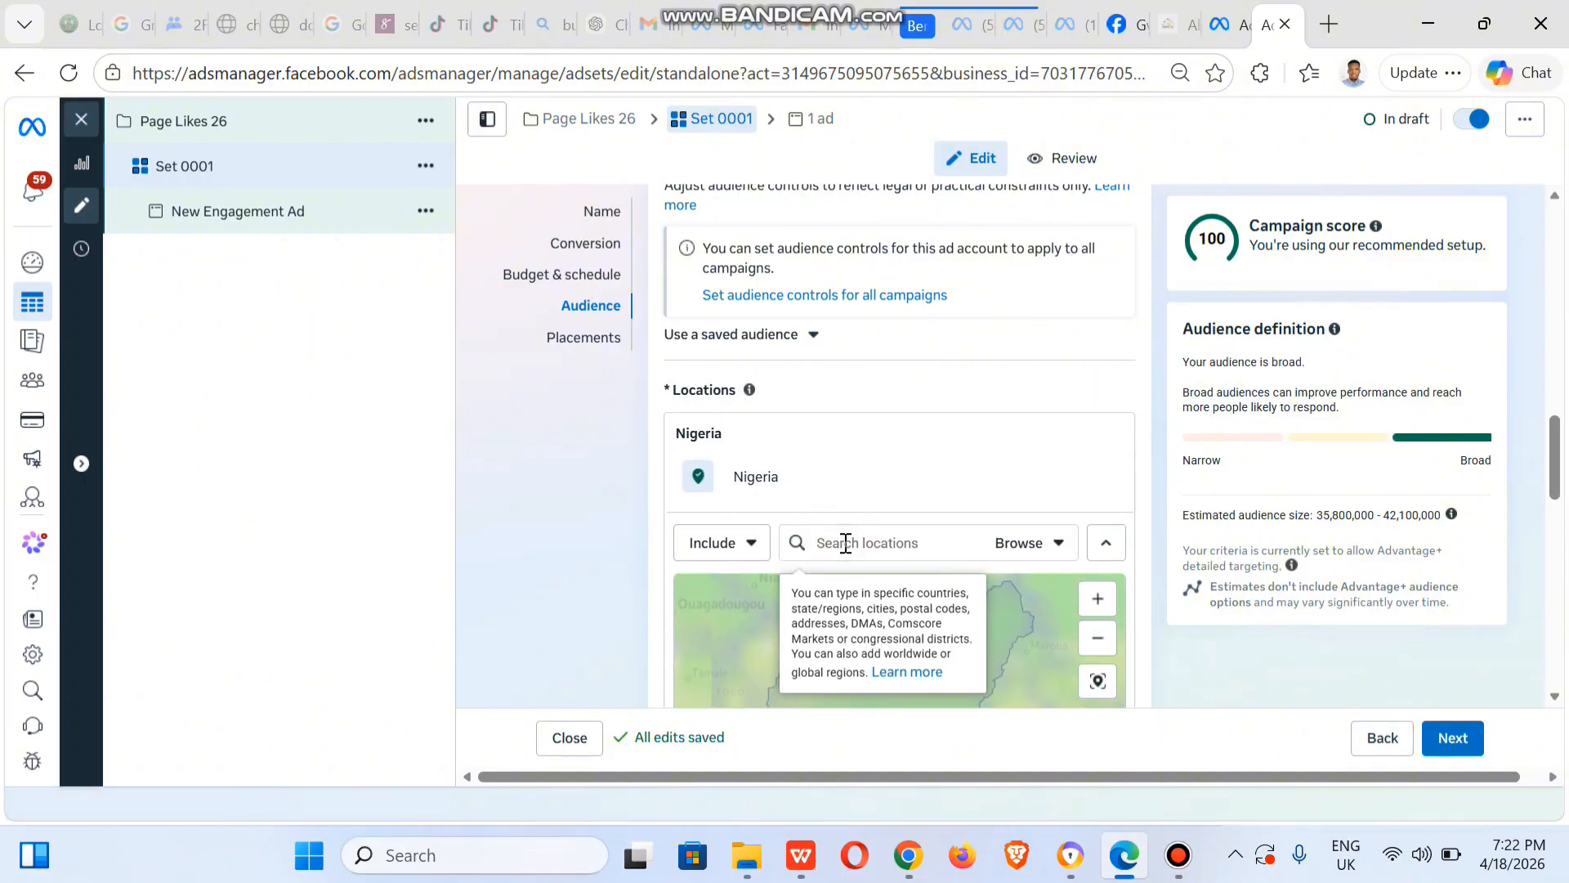
pyautogui.write('ghana')
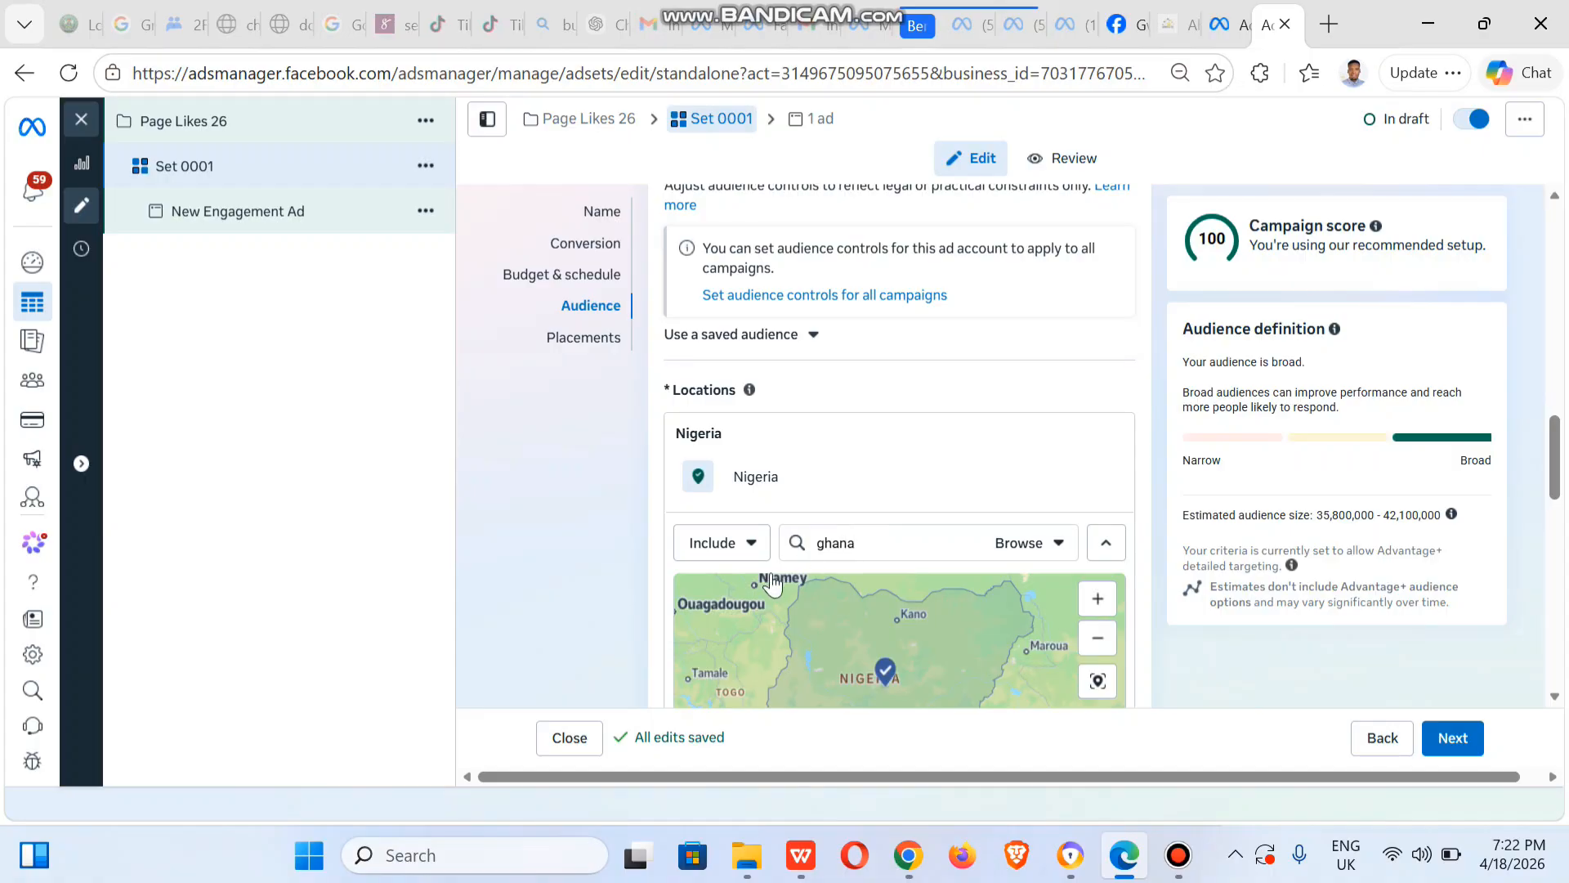
pyautogui.click(841, 590)
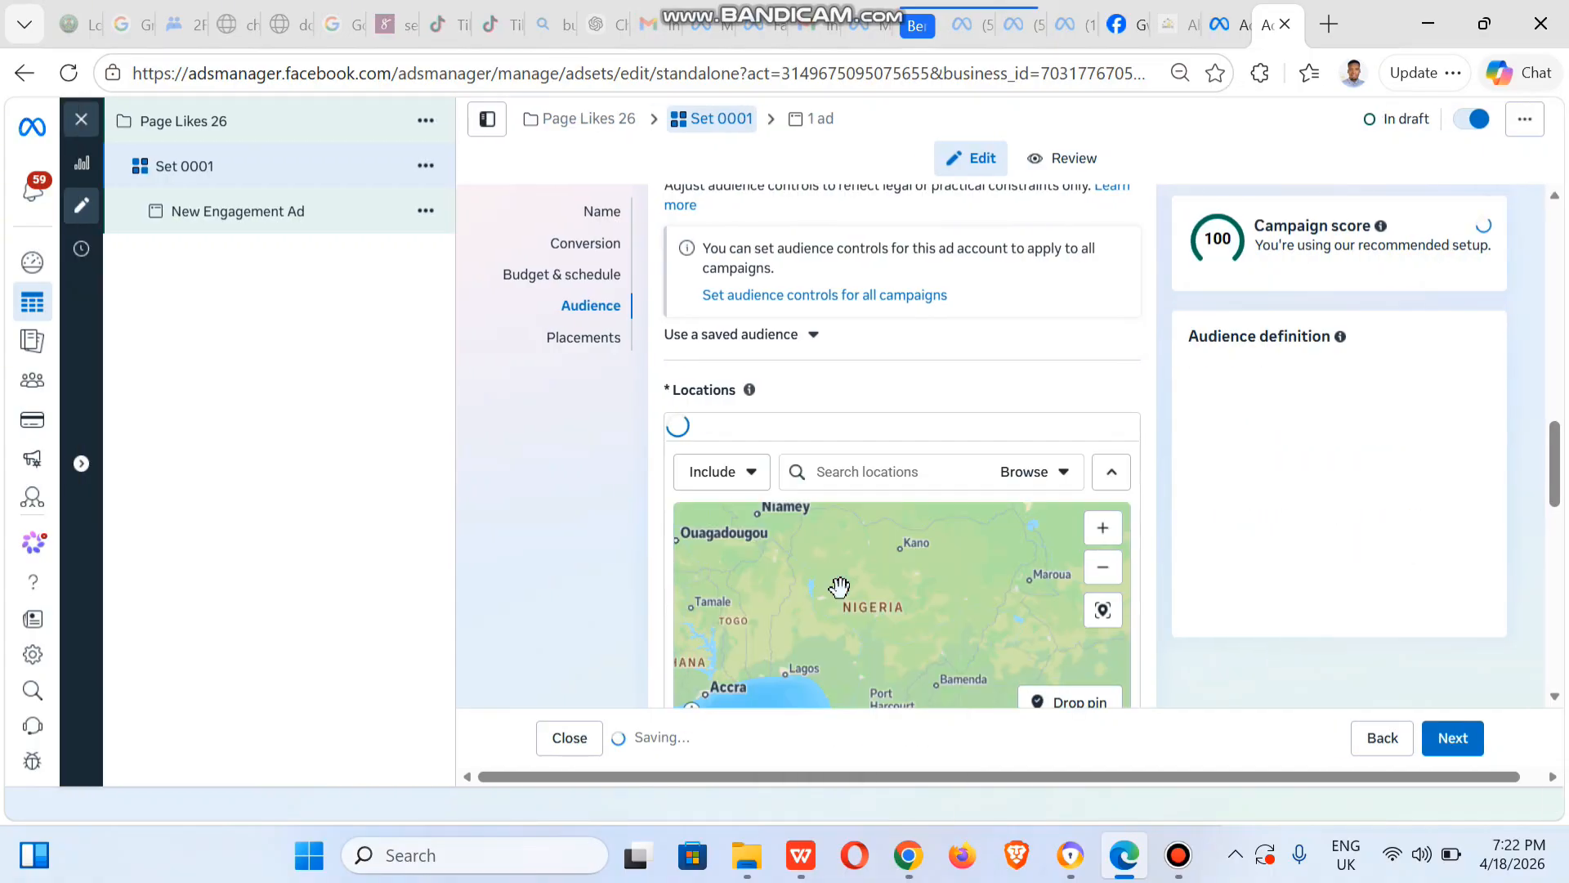
pyautogui.click(544, 505)
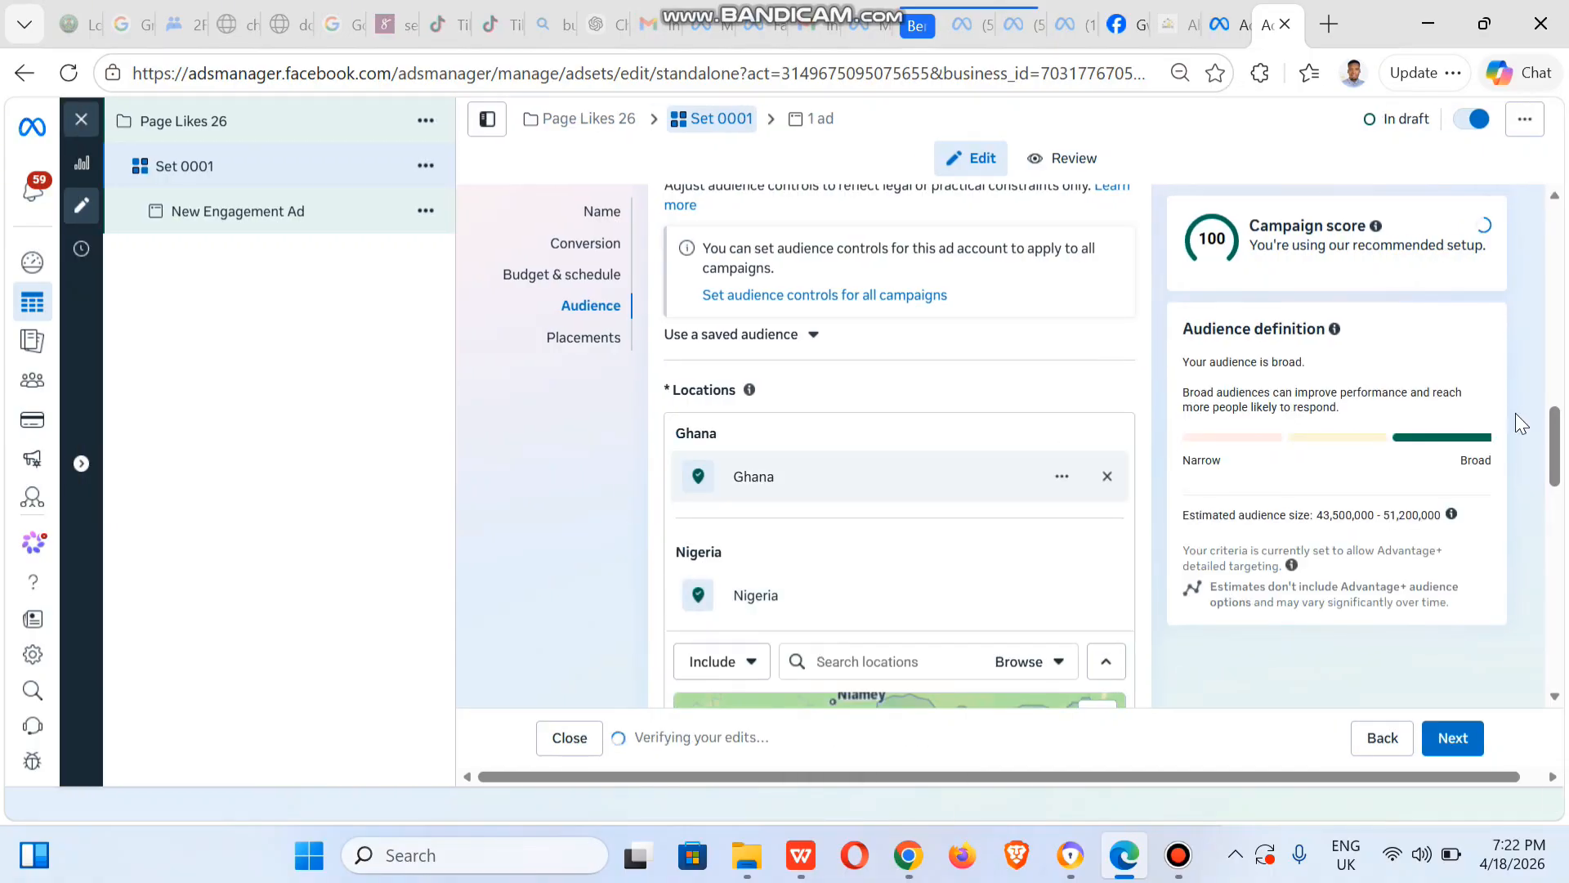
# - Remove Ghana from the ad set's locations, keeping Nigeria as the only included country
pyautogui.moveTo(1556, 469); pyautogui.dragTo(1563, 571)
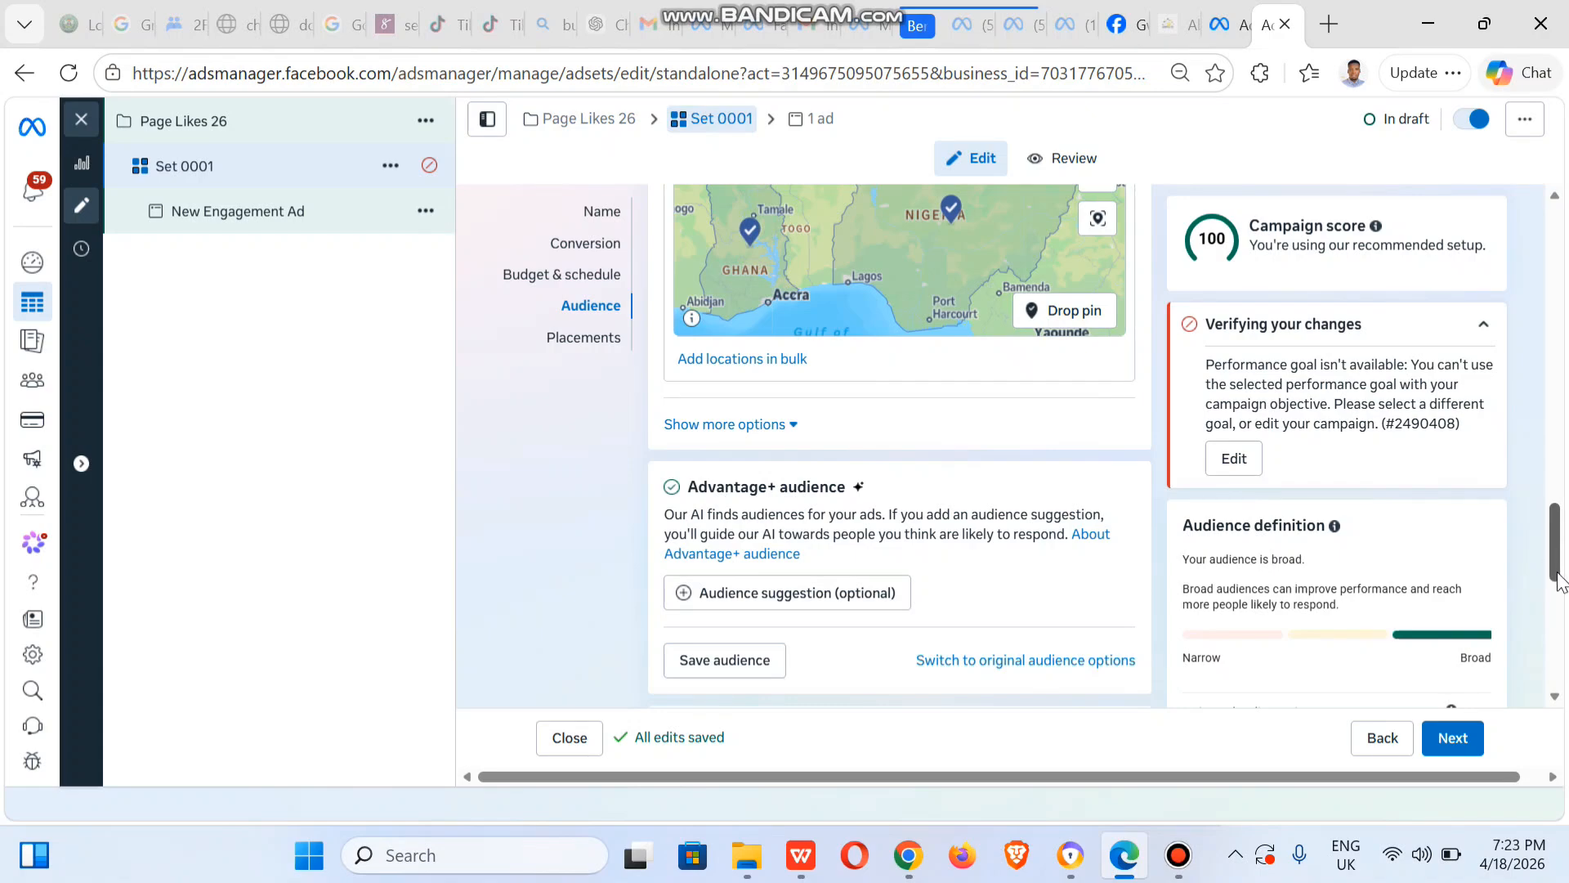
pyautogui.moveTo(1558, 576); pyautogui.dragTo(1548, 315)
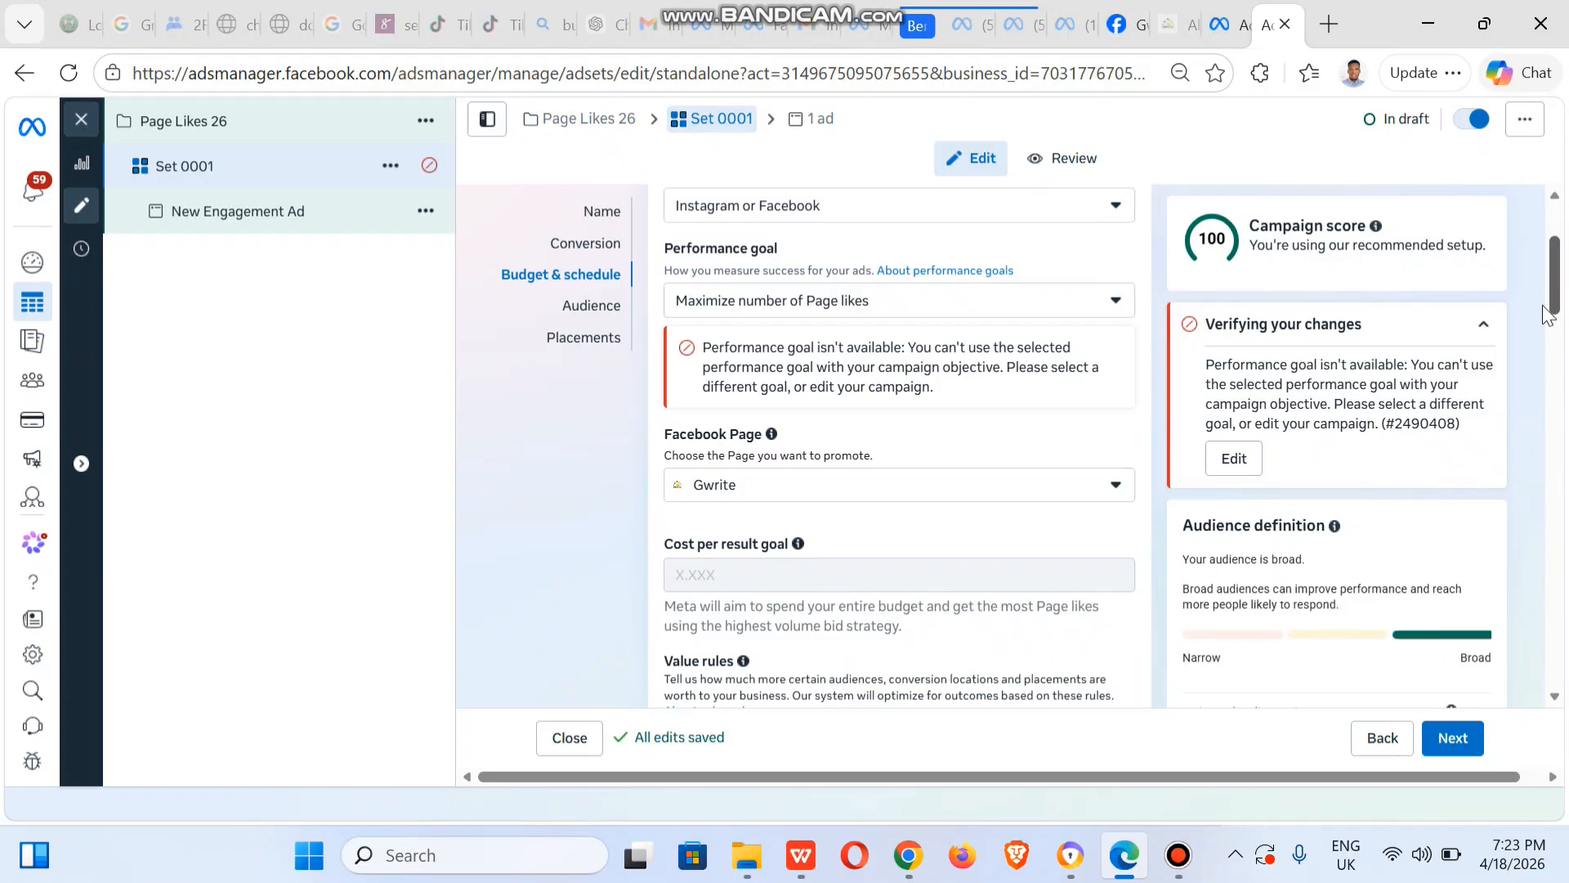
pyautogui.moveTo(1547, 314); pyautogui.dragTo(1550, 504)
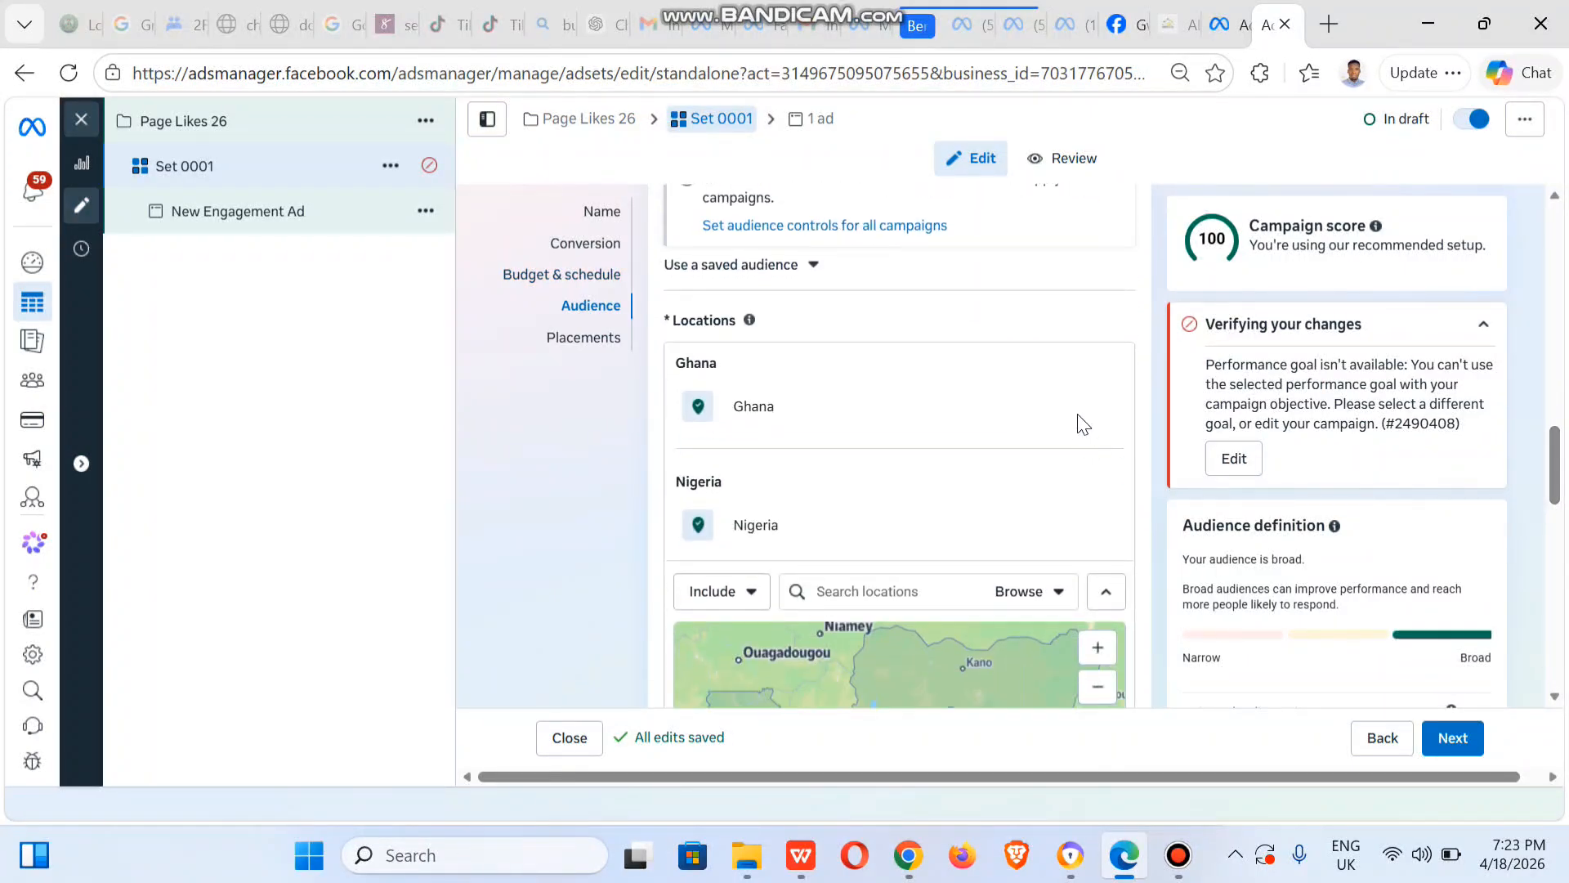
pyautogui.click(1106, 406)
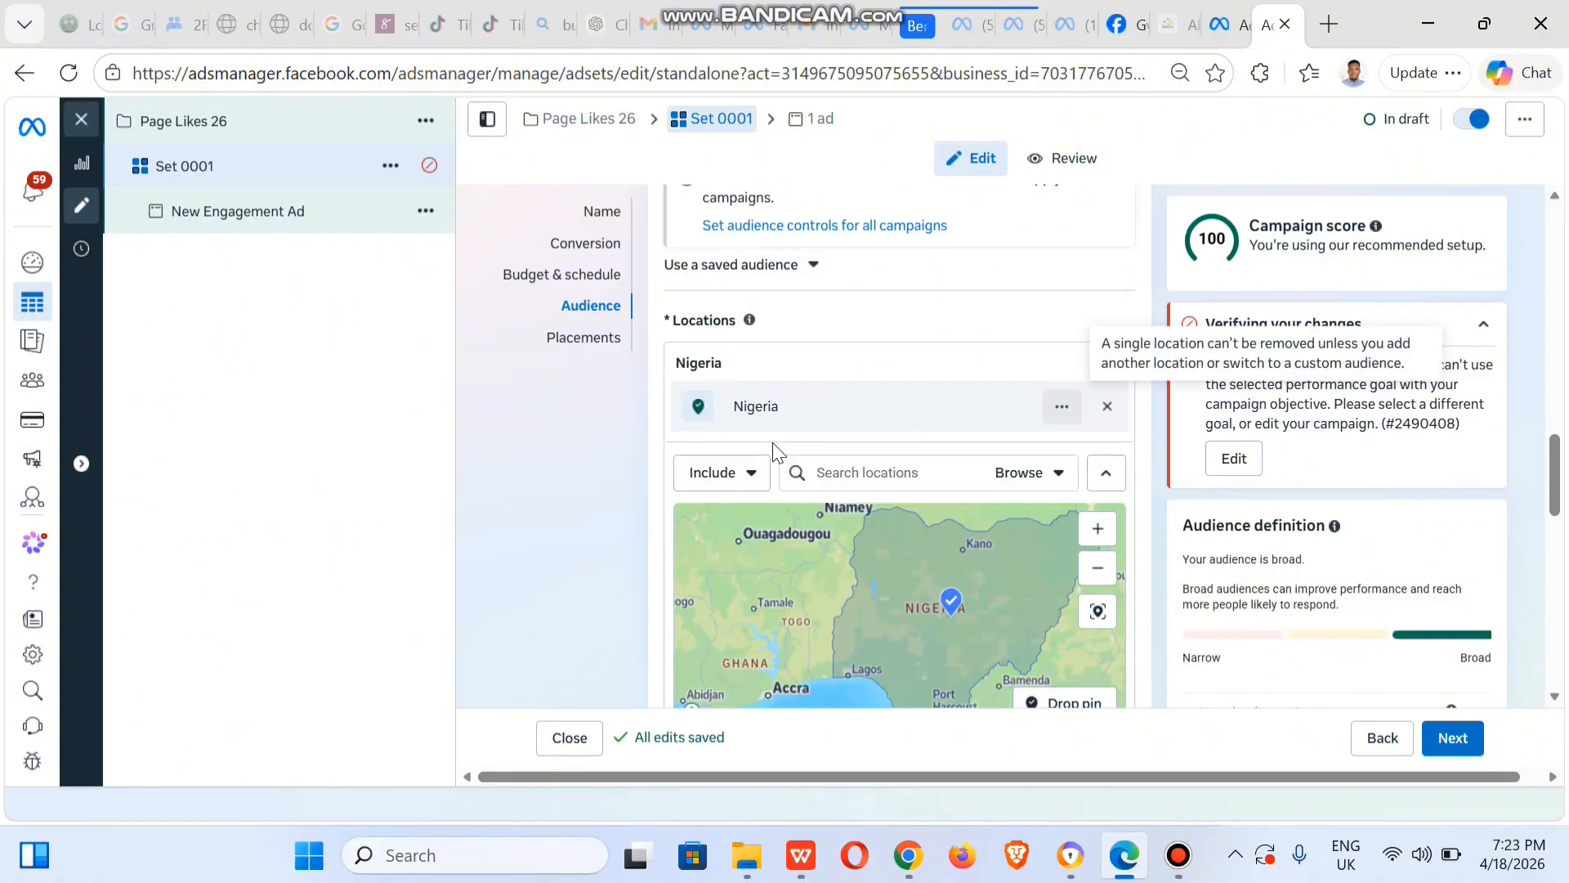
pyautogui.click(496, 479)
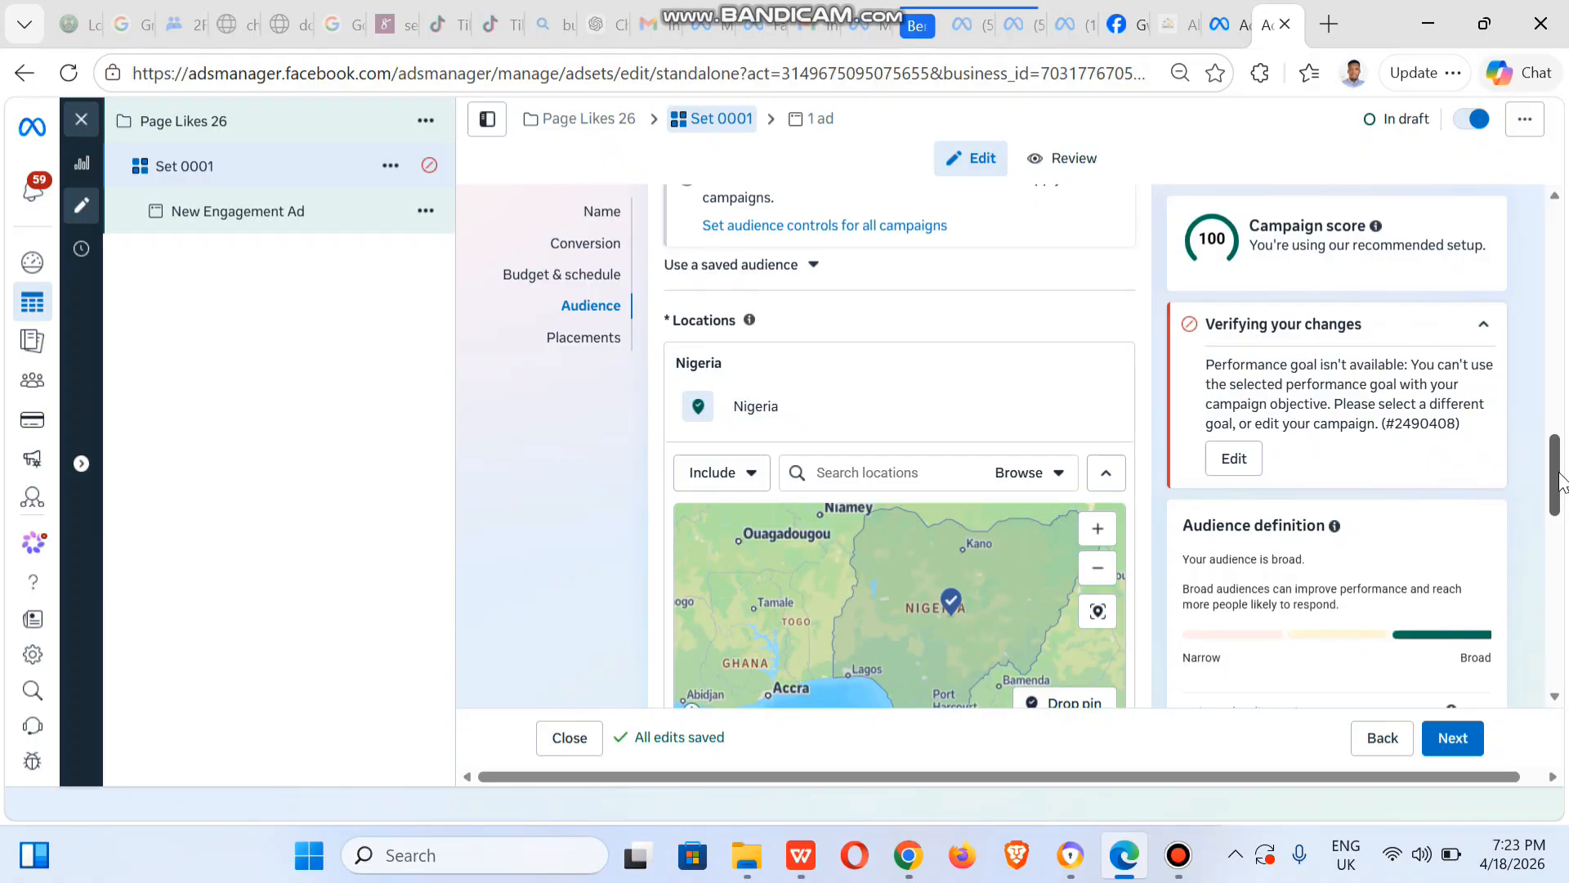
# - Switch the performance goal to Maximize number of Instagram profile and Facebook Page visits and back to Maximize number of Page likes
pyautogui.moveTo(1553, 476); pyautogui.dragTo(1561, 303)
pyautogui.scroll(2, 994, 297)
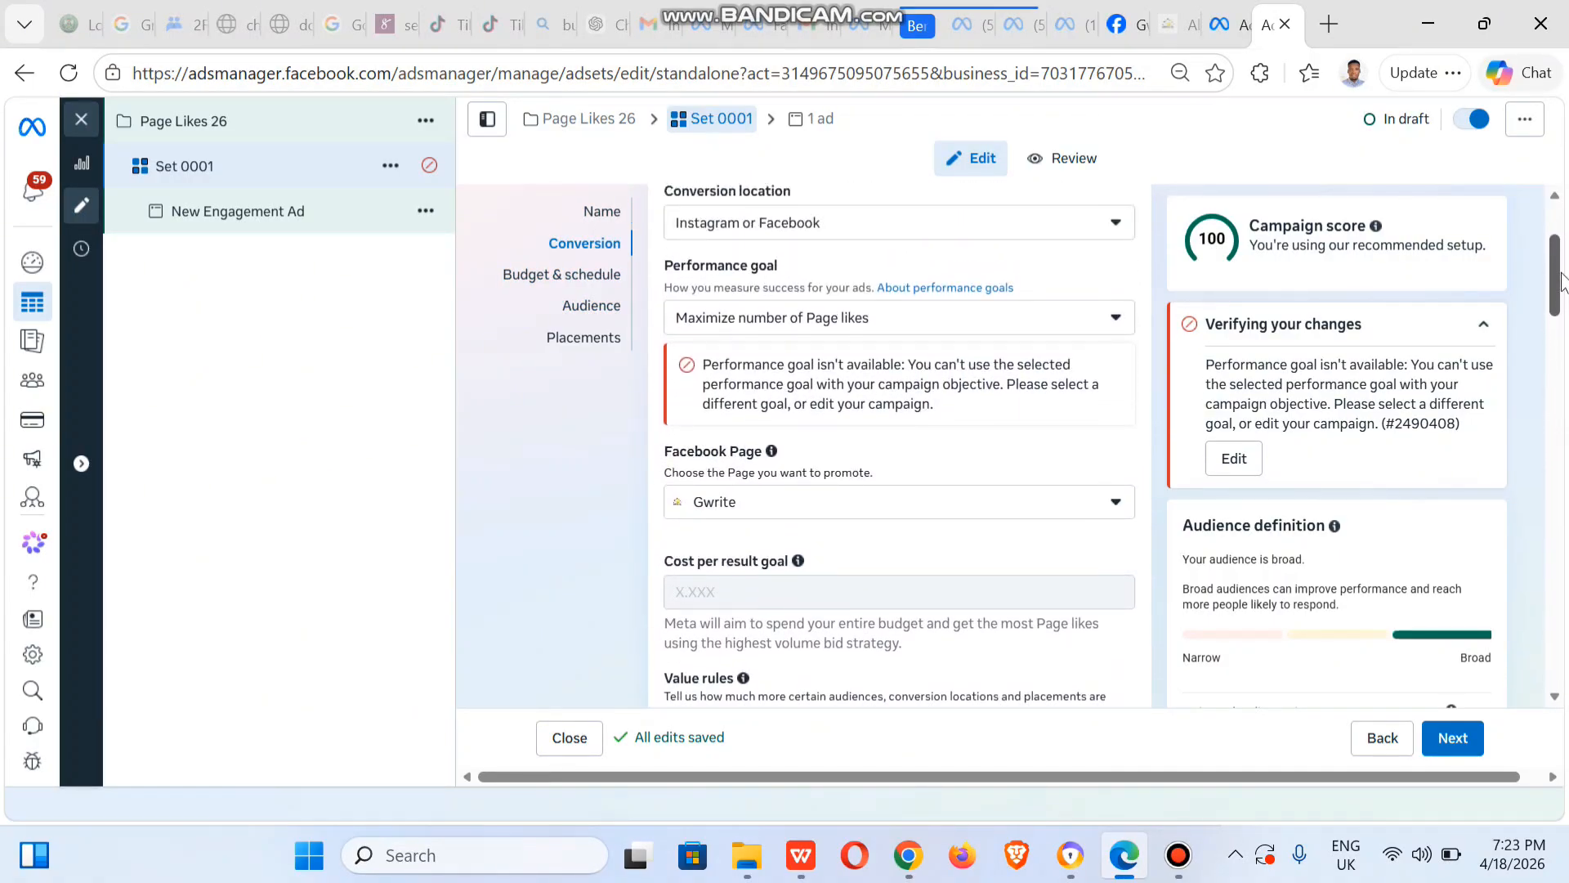
pyautogui.click(926, 335)
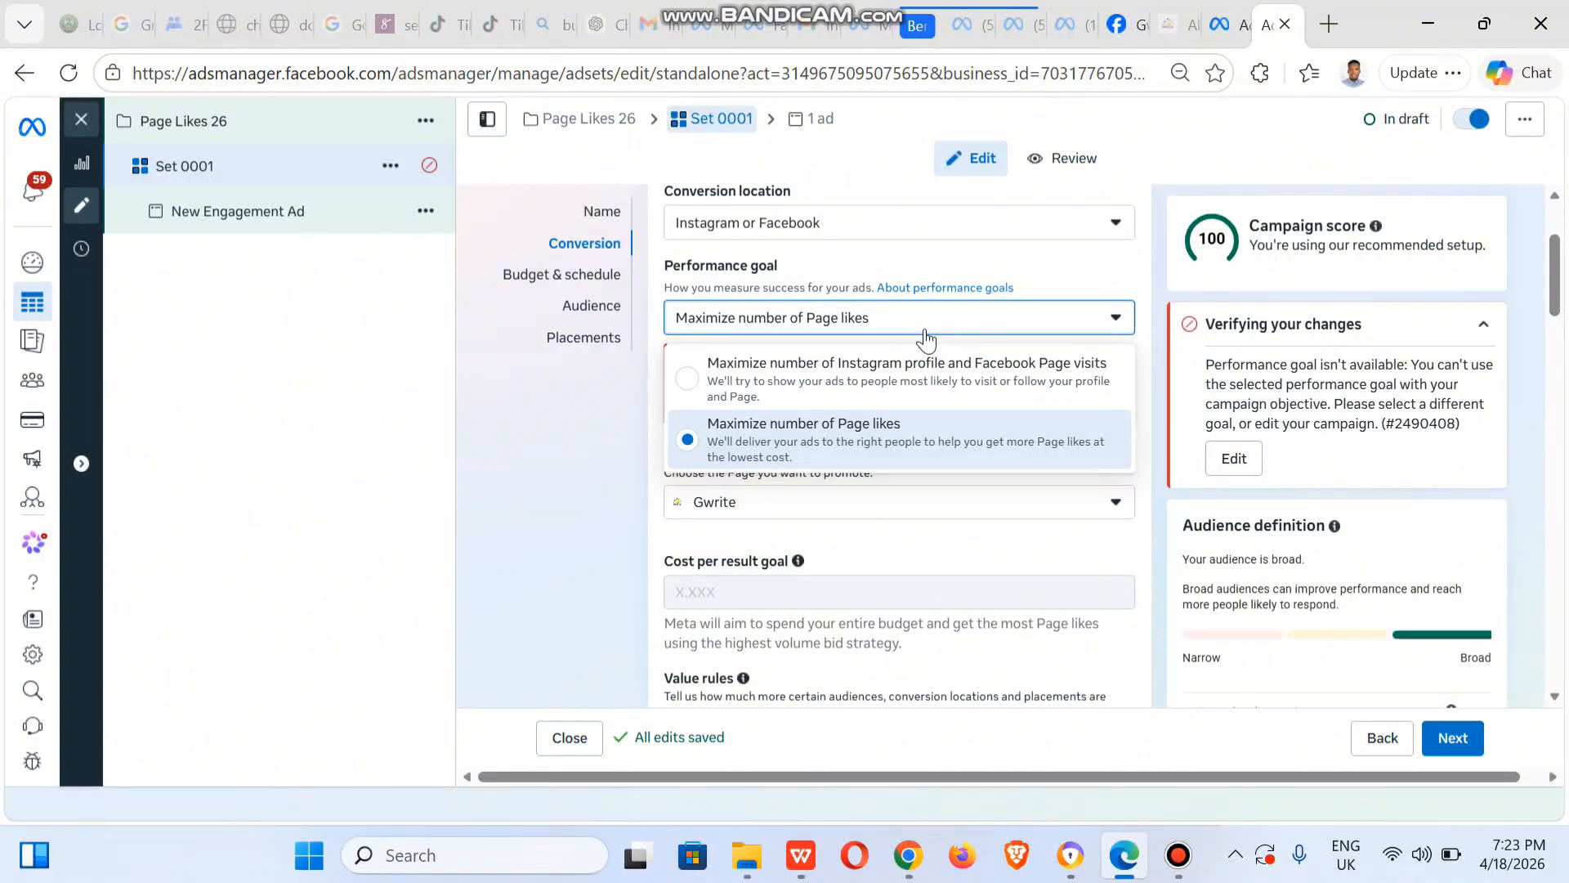
pyautogui.click(753, 375)
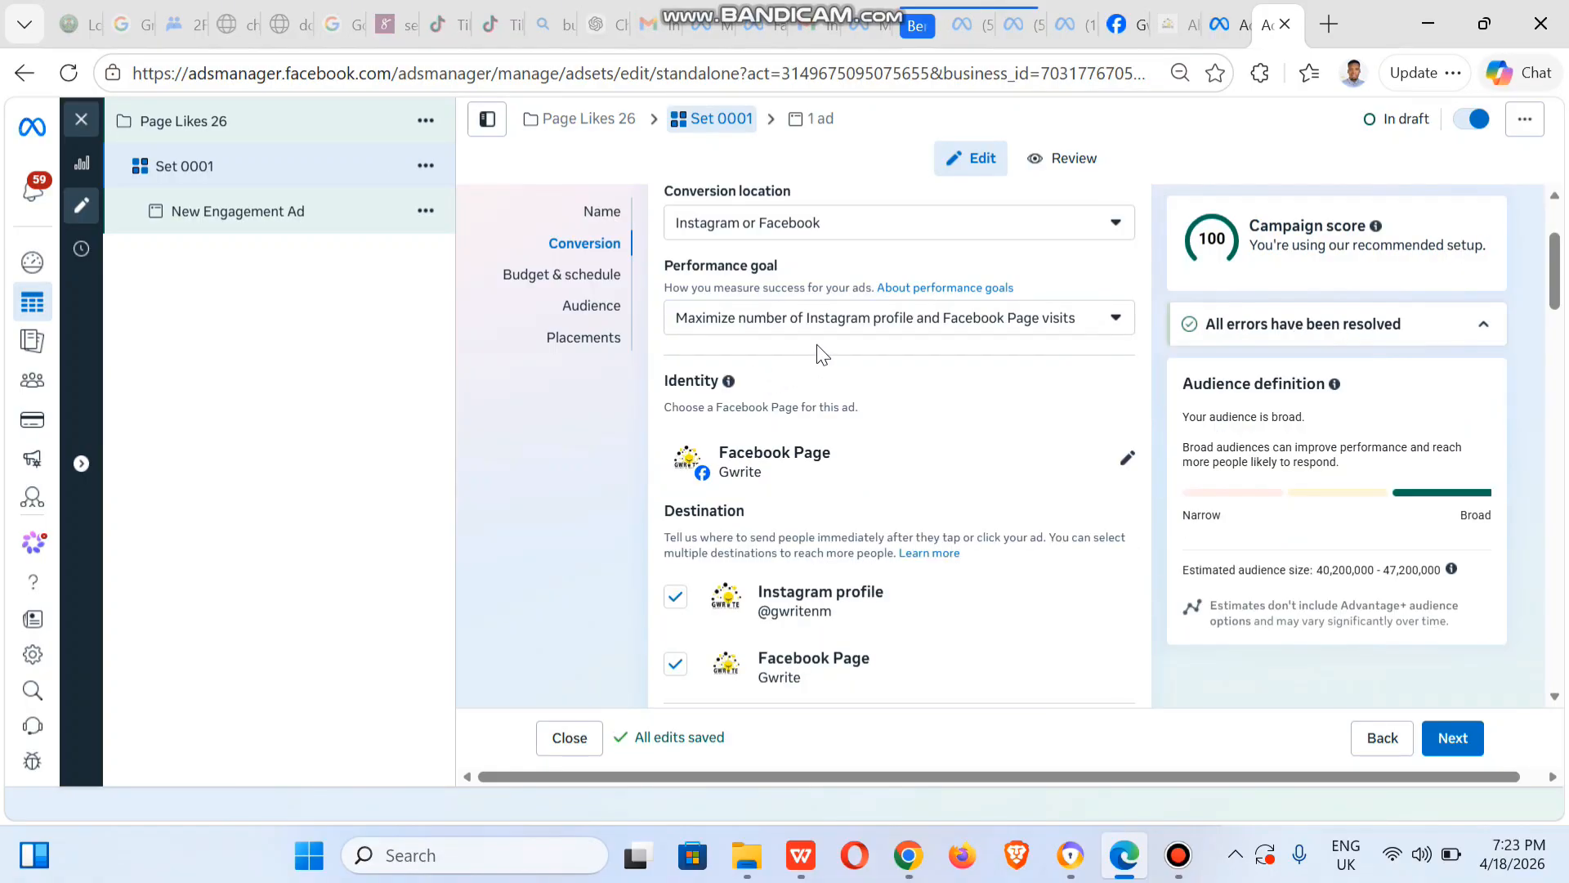
pyautogui.click(889, 331)
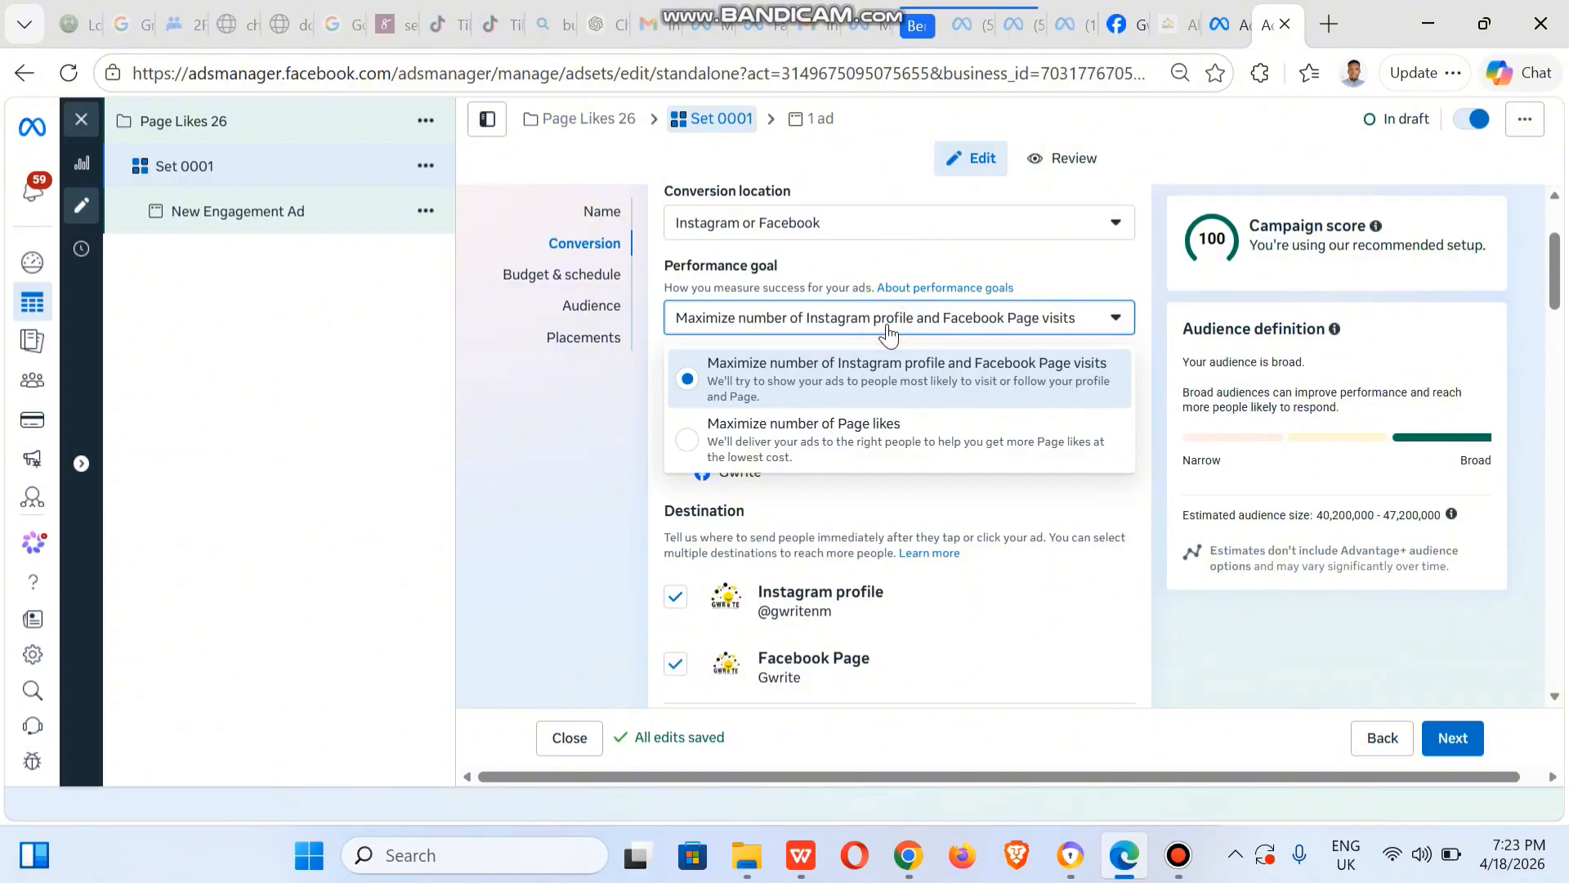
pyautogui.click(752, 451)
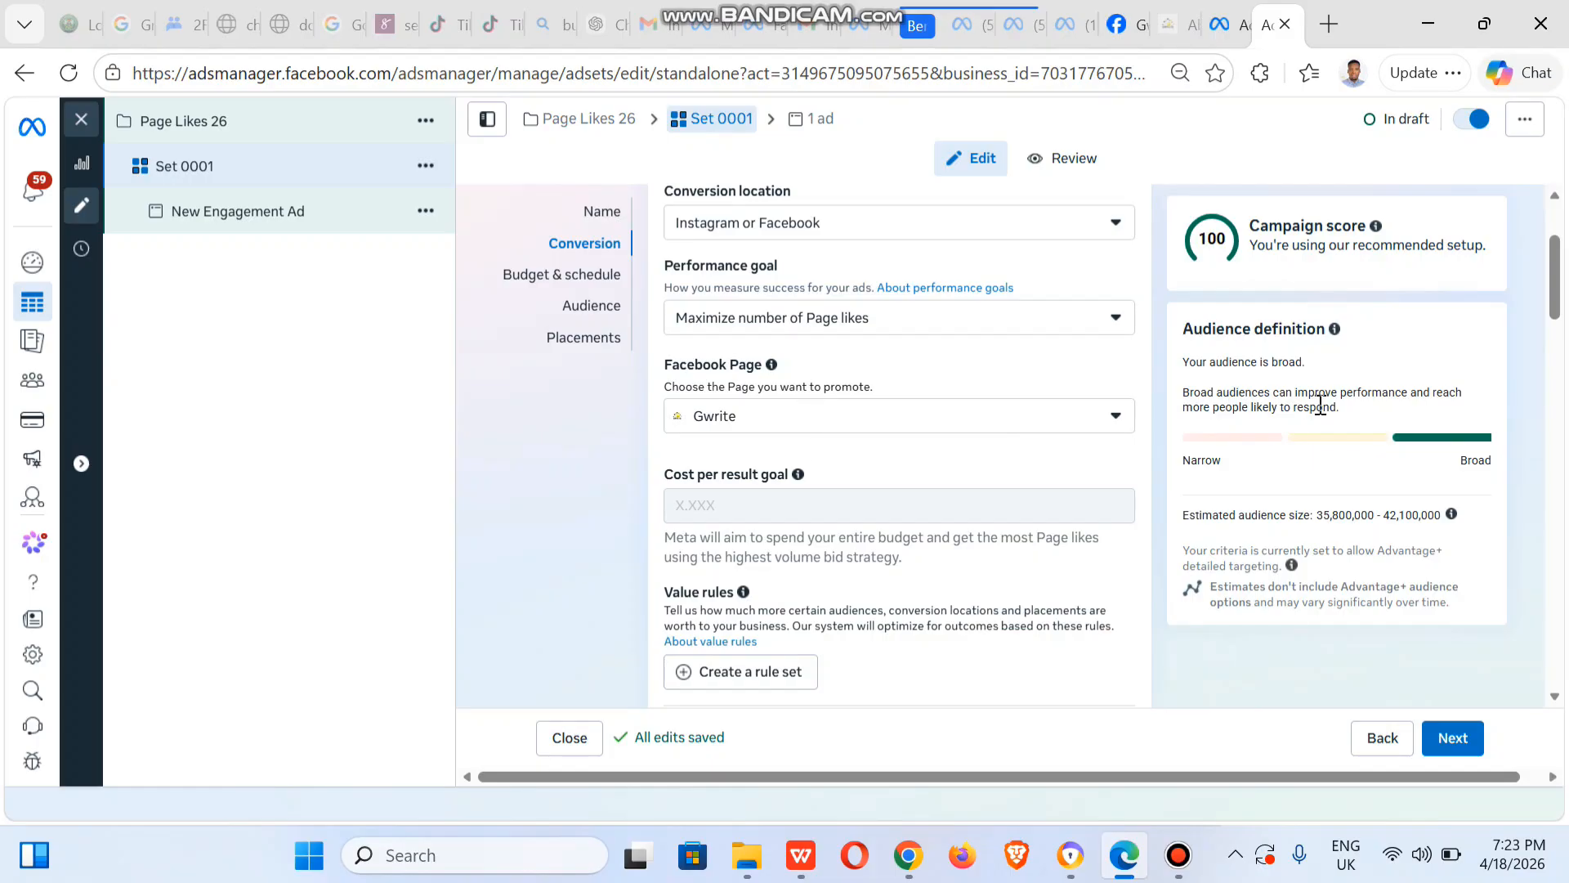
# - Continue to the ad level and rename the ad as "Ad001"
pyautogui.moveTo(1554, 302); pyautogui.dragTo(1557, 834)
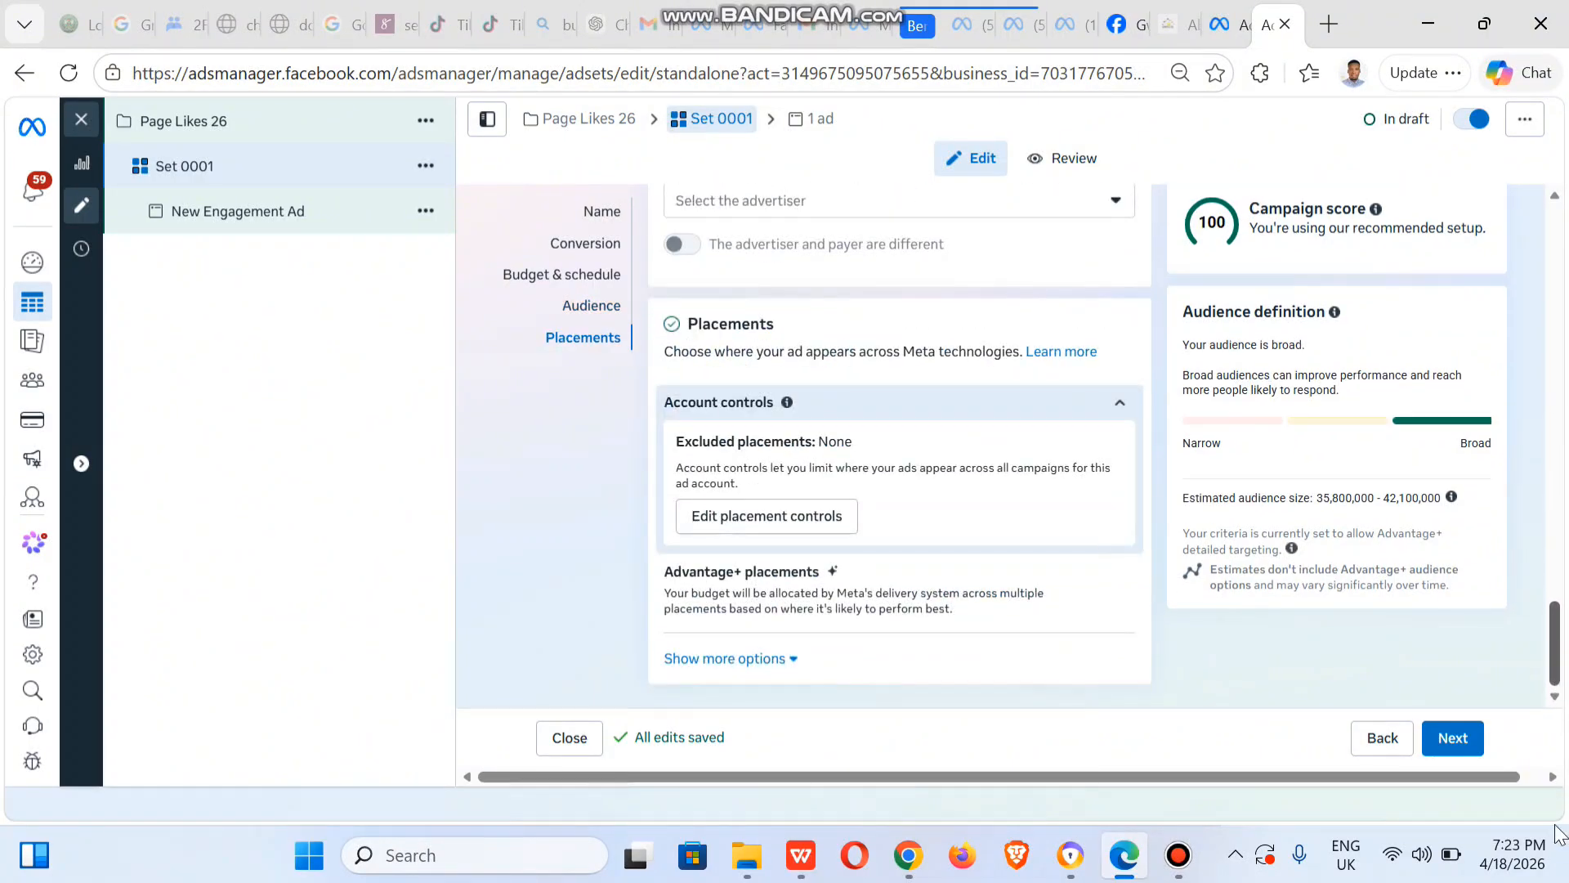
pyautogui.click(1454, 738)
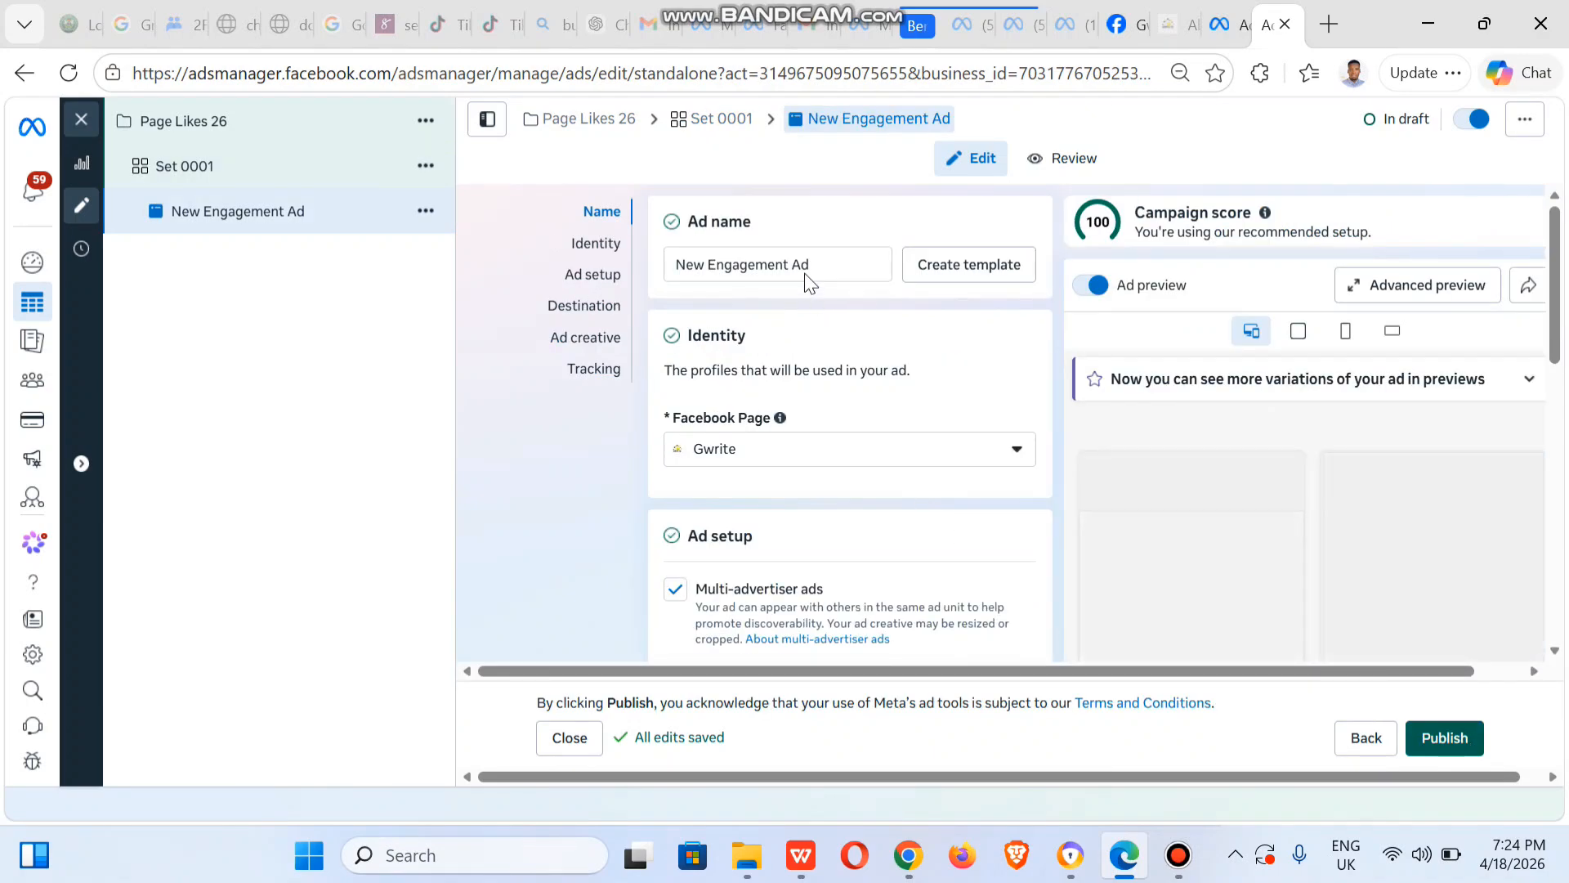
pyautogui.click(806, 264)
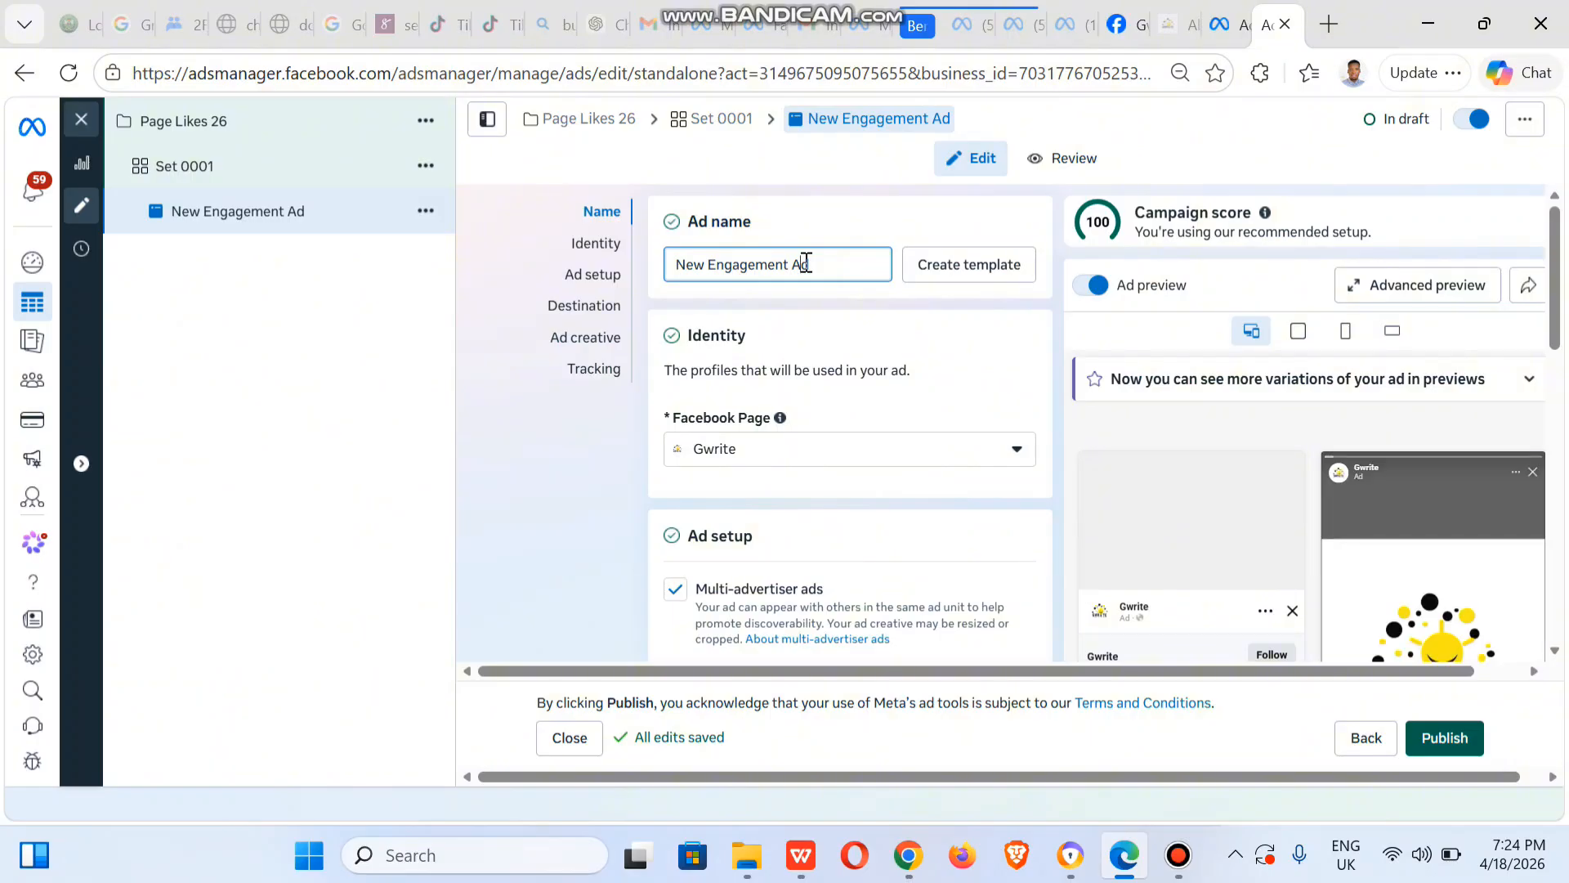
pyautogui.tripleClick(806, 264)
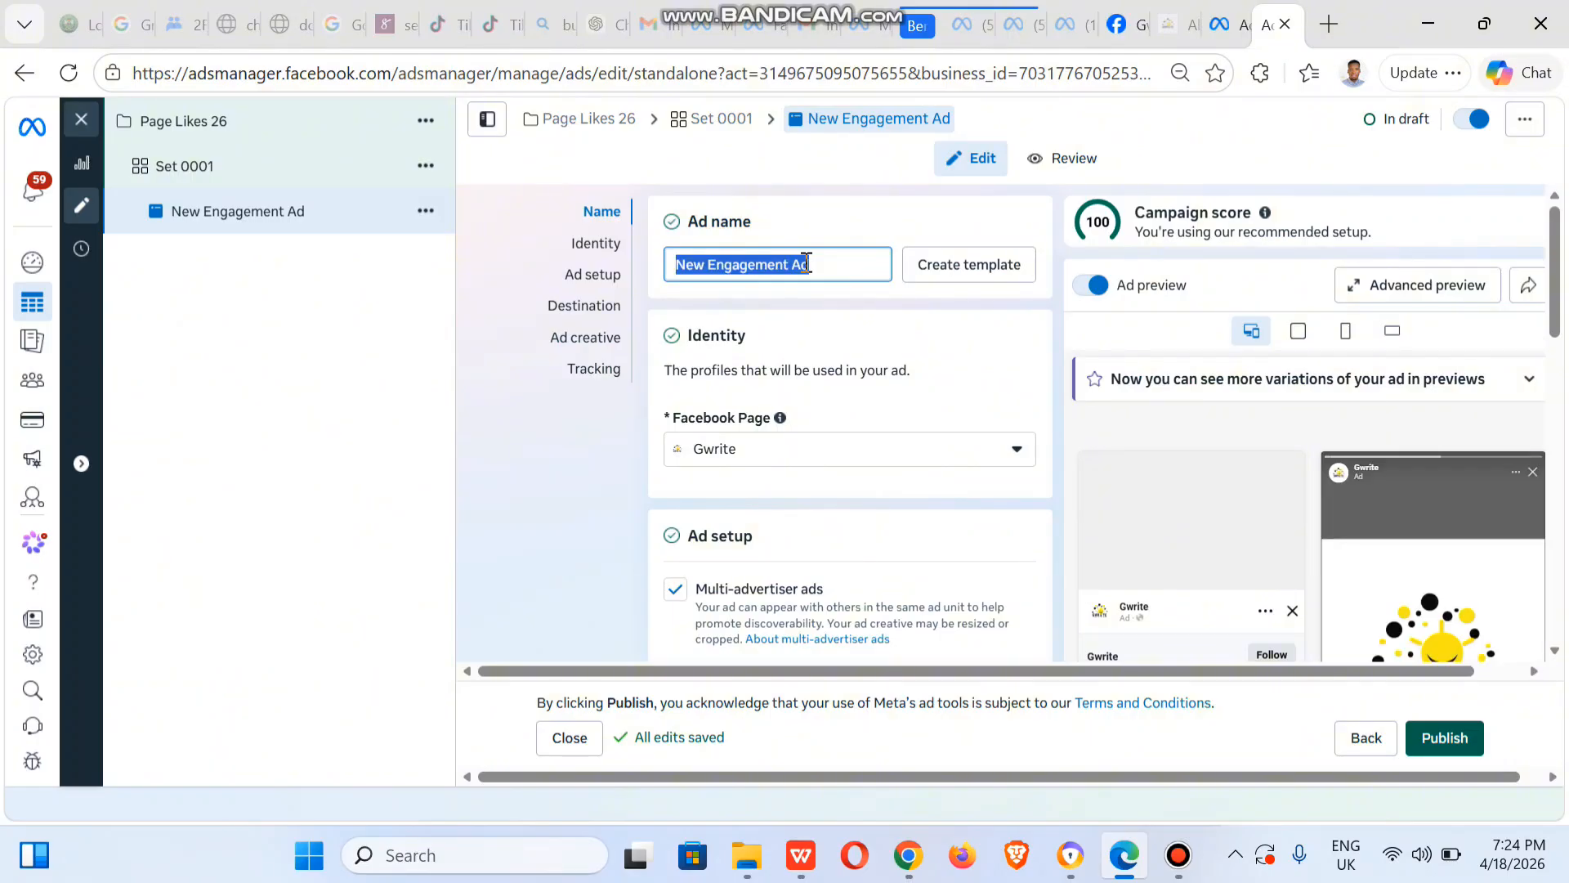
pyautogui.write('Ad')
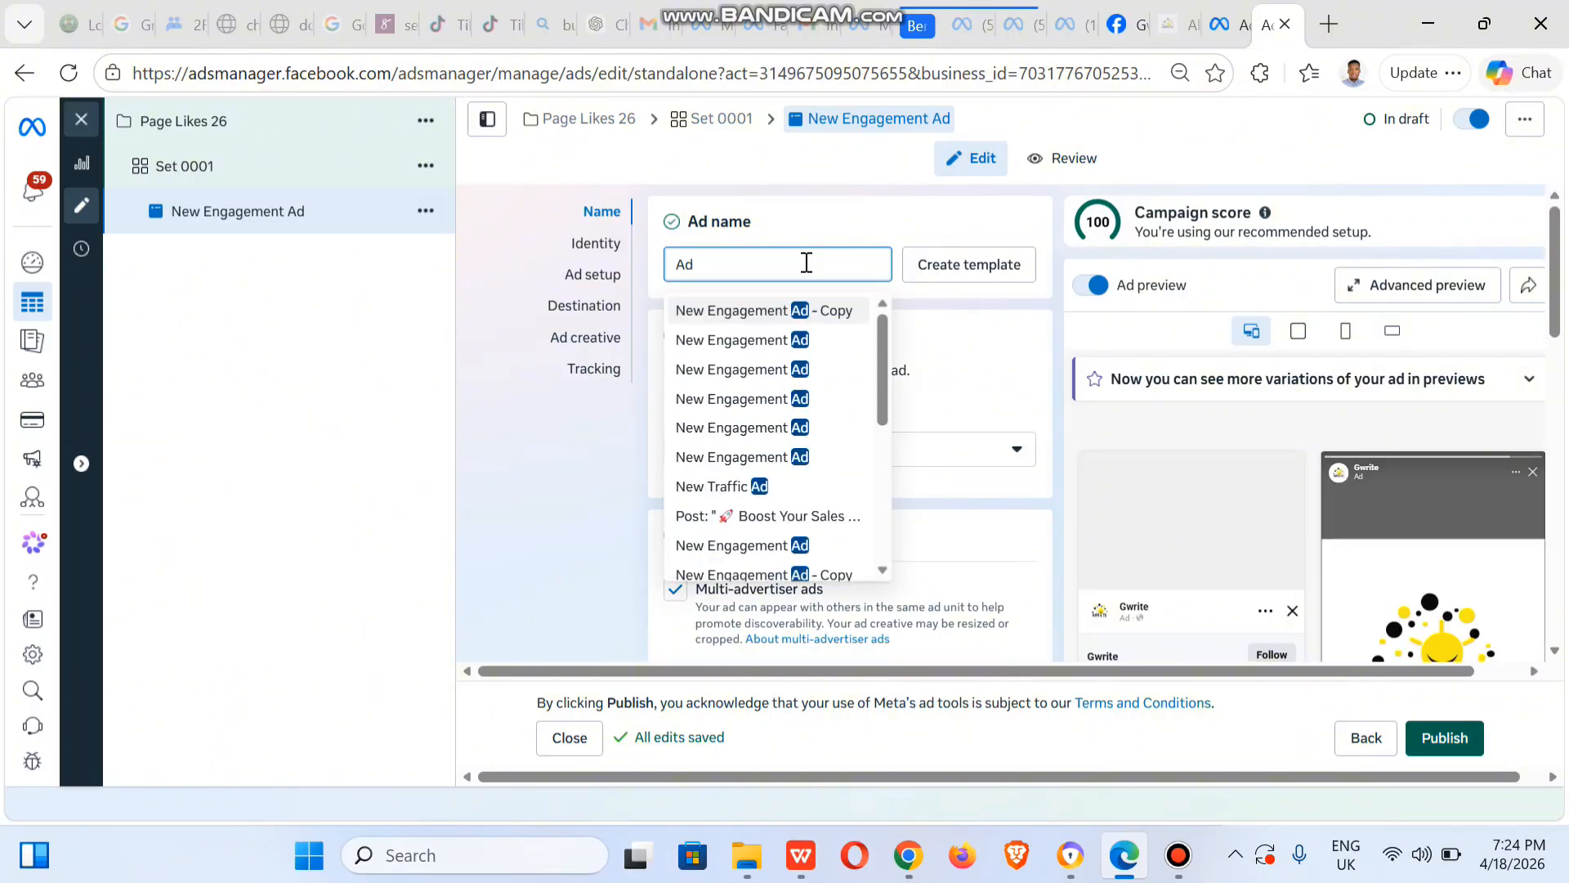
pyautogui.write('001')
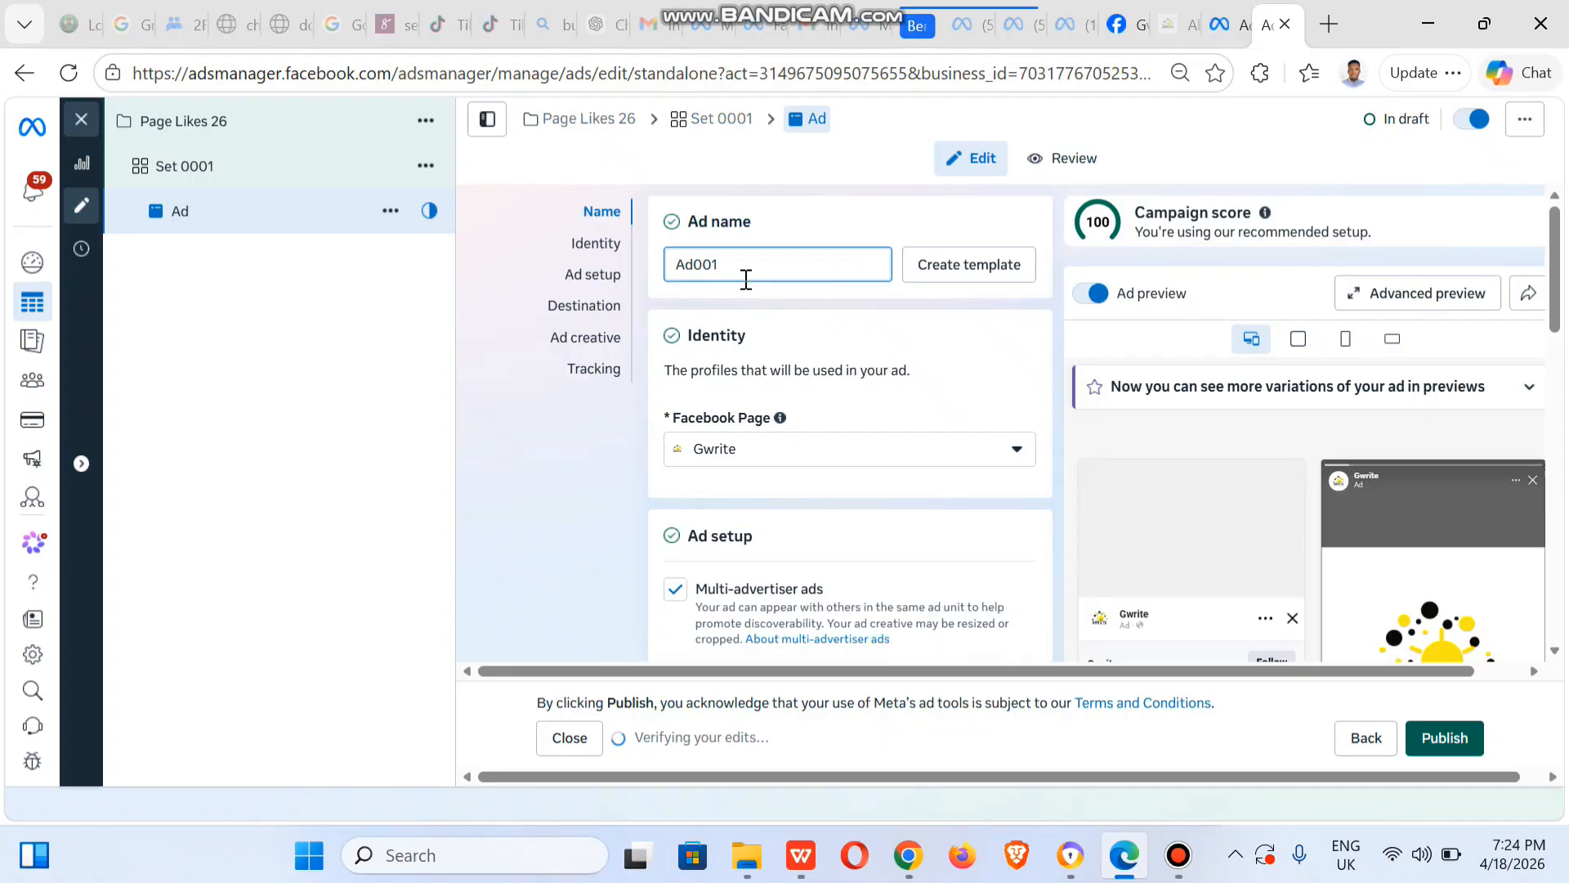
pyautogui.click(567, 448)
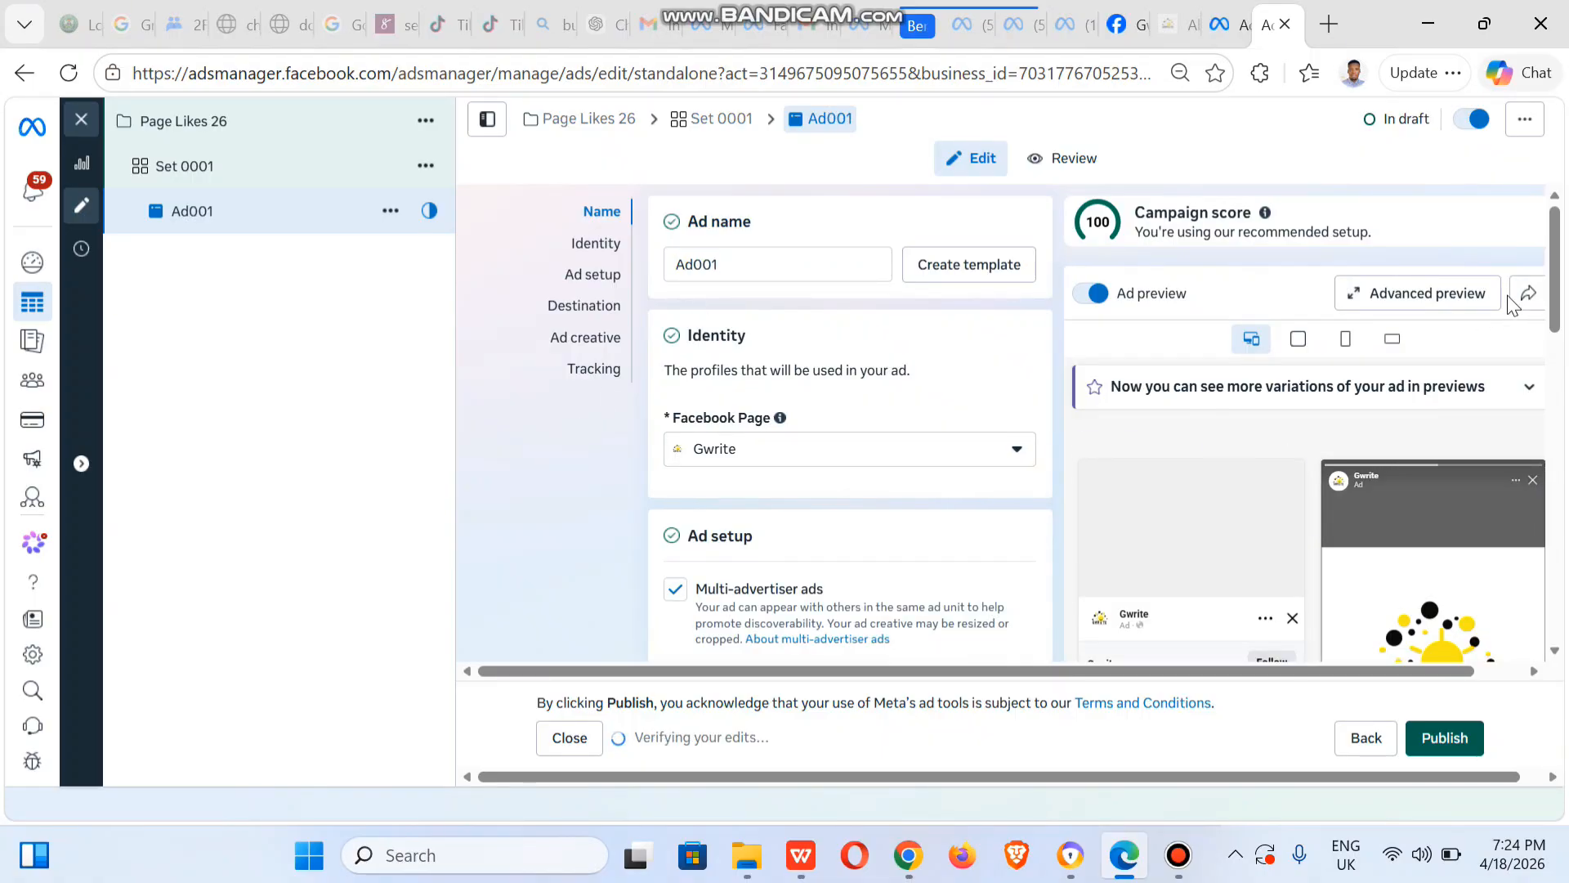
# - Set up an image ad creative using the 1000 × 1000 April picture from the Gwrite Page's media
pyautogui.moveTo(1553, 327); pyautogui.dragTo(1556, 470)
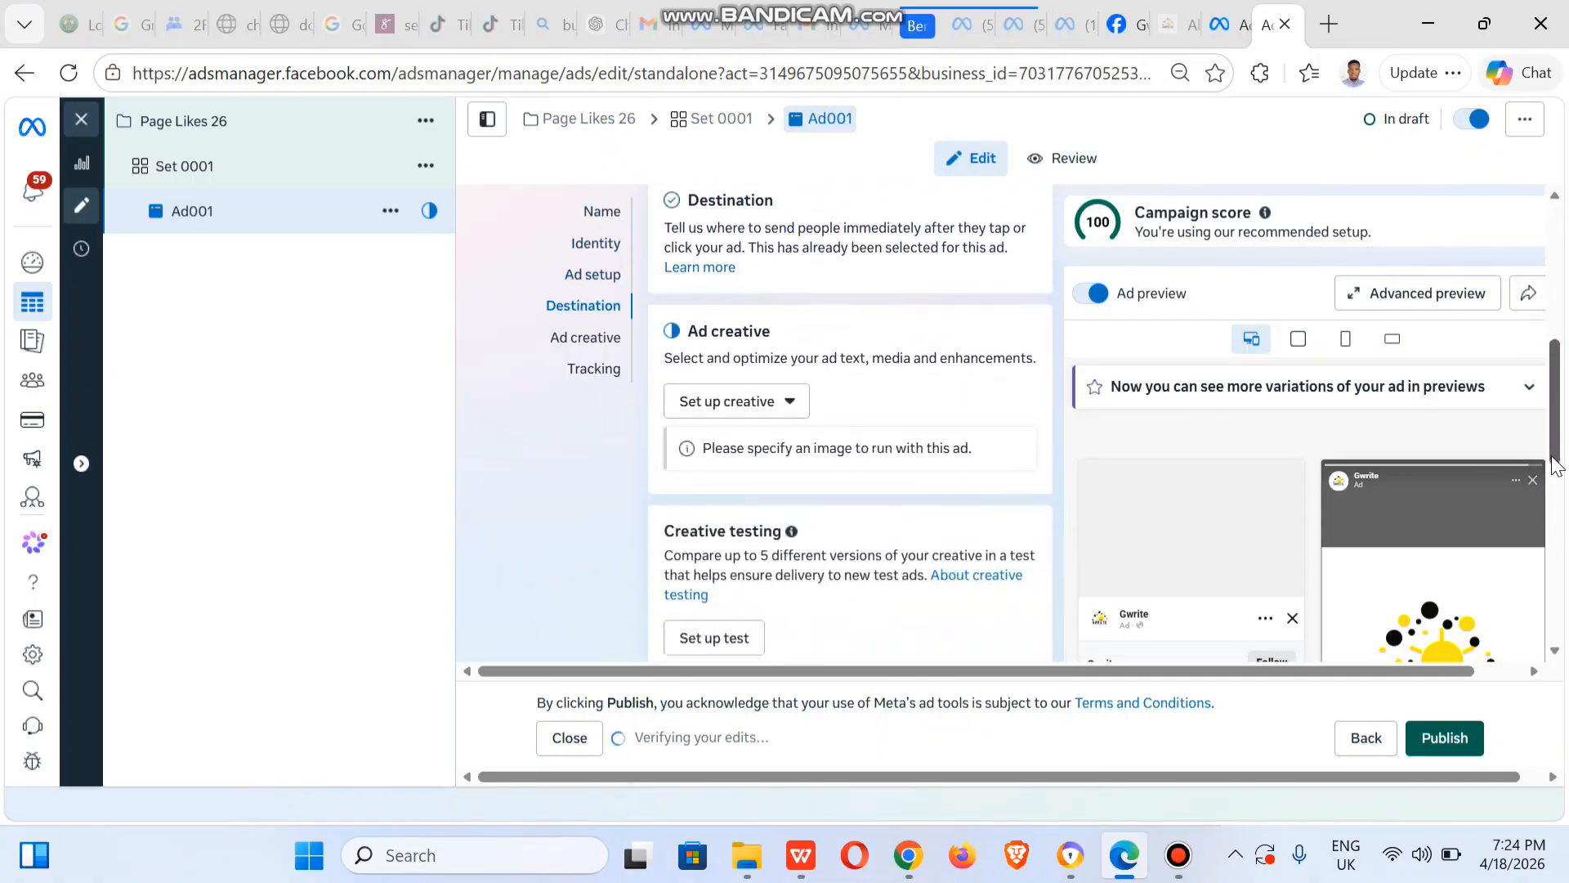
pyautogui.click(747, 409)
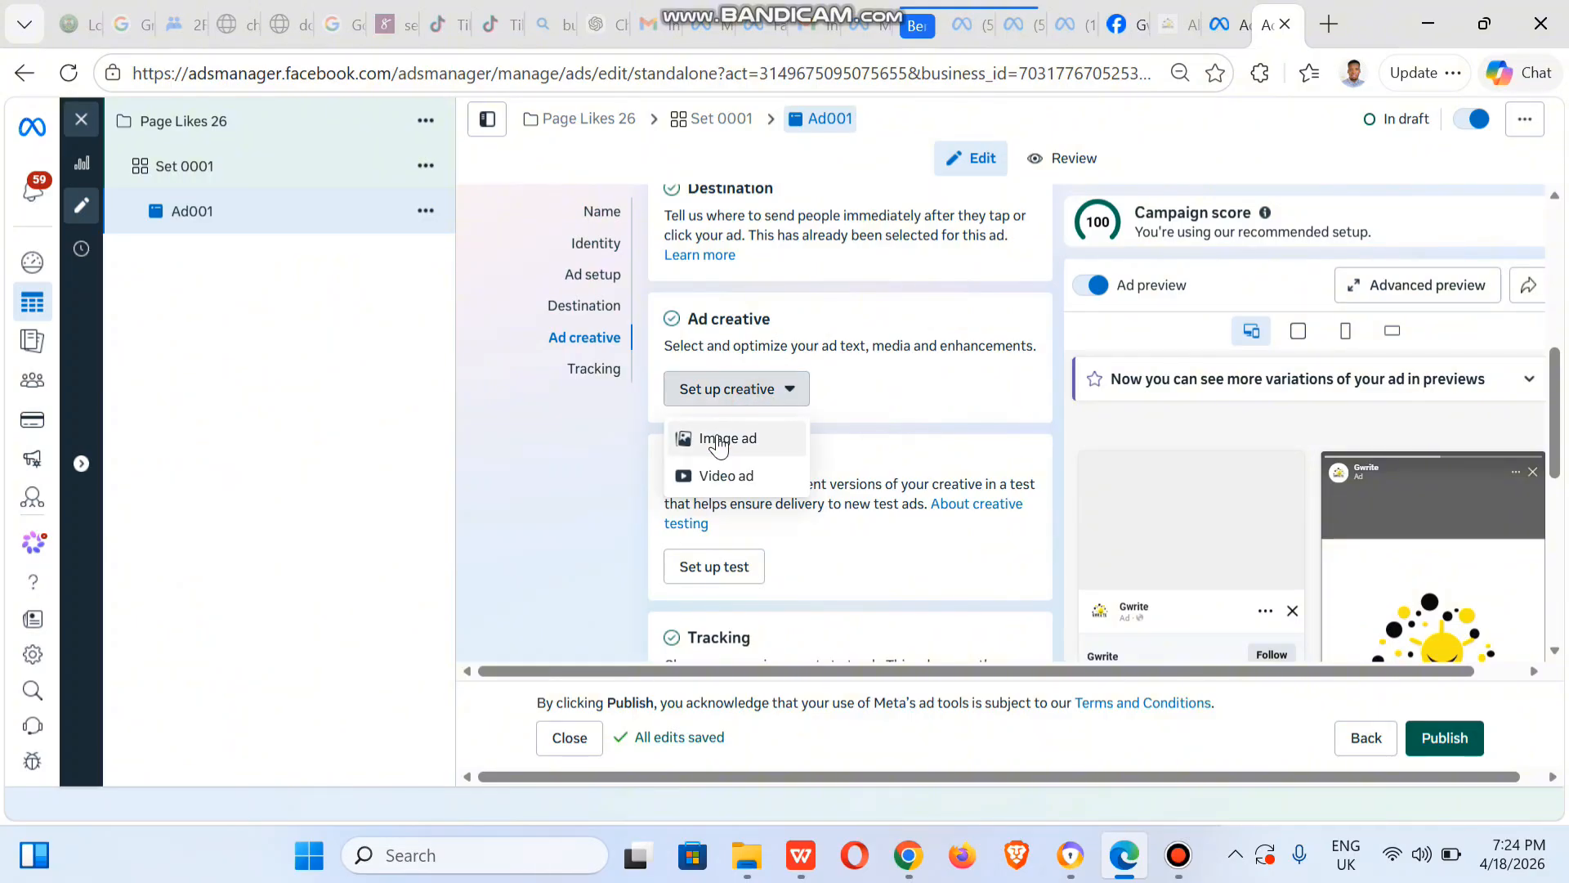
pyautogui.click(719, 441)
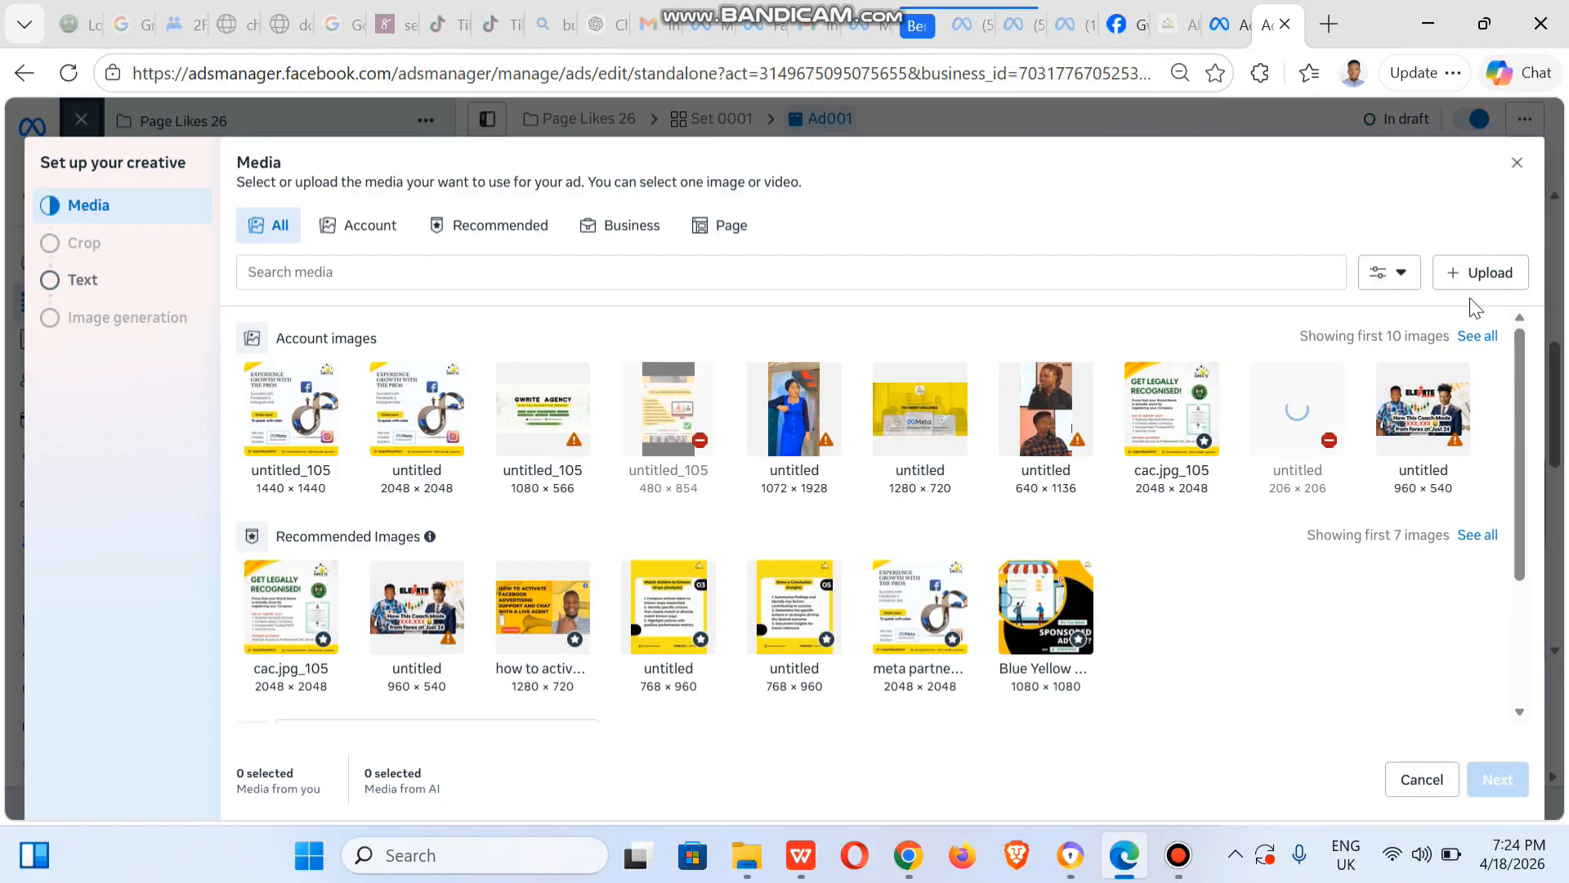
pyautogui.click(717, 239)
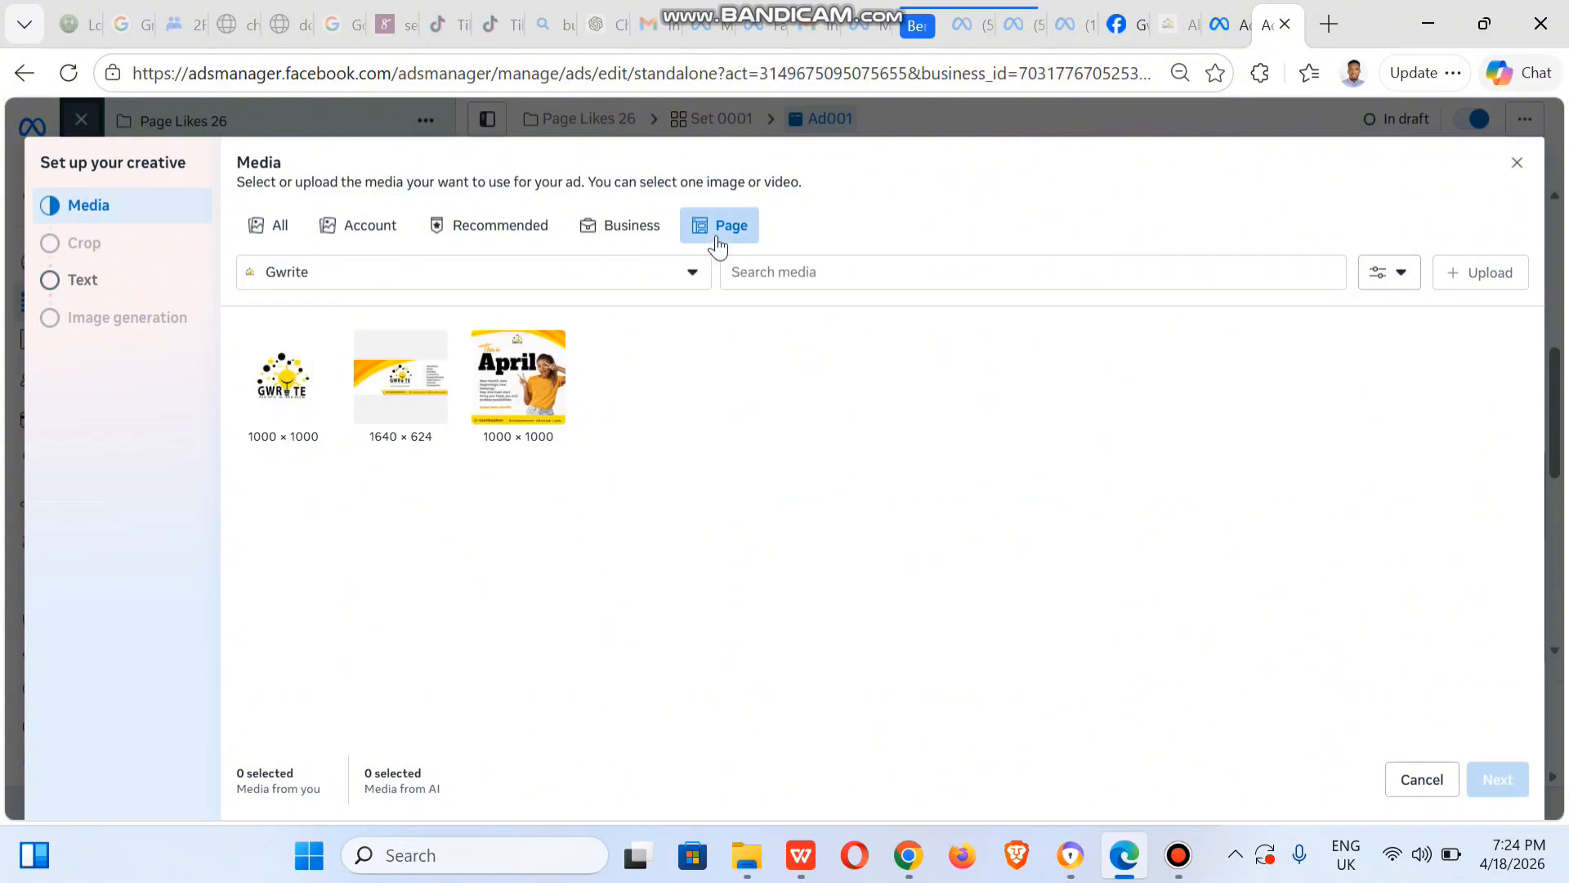
pyautogui.click(524, 396)
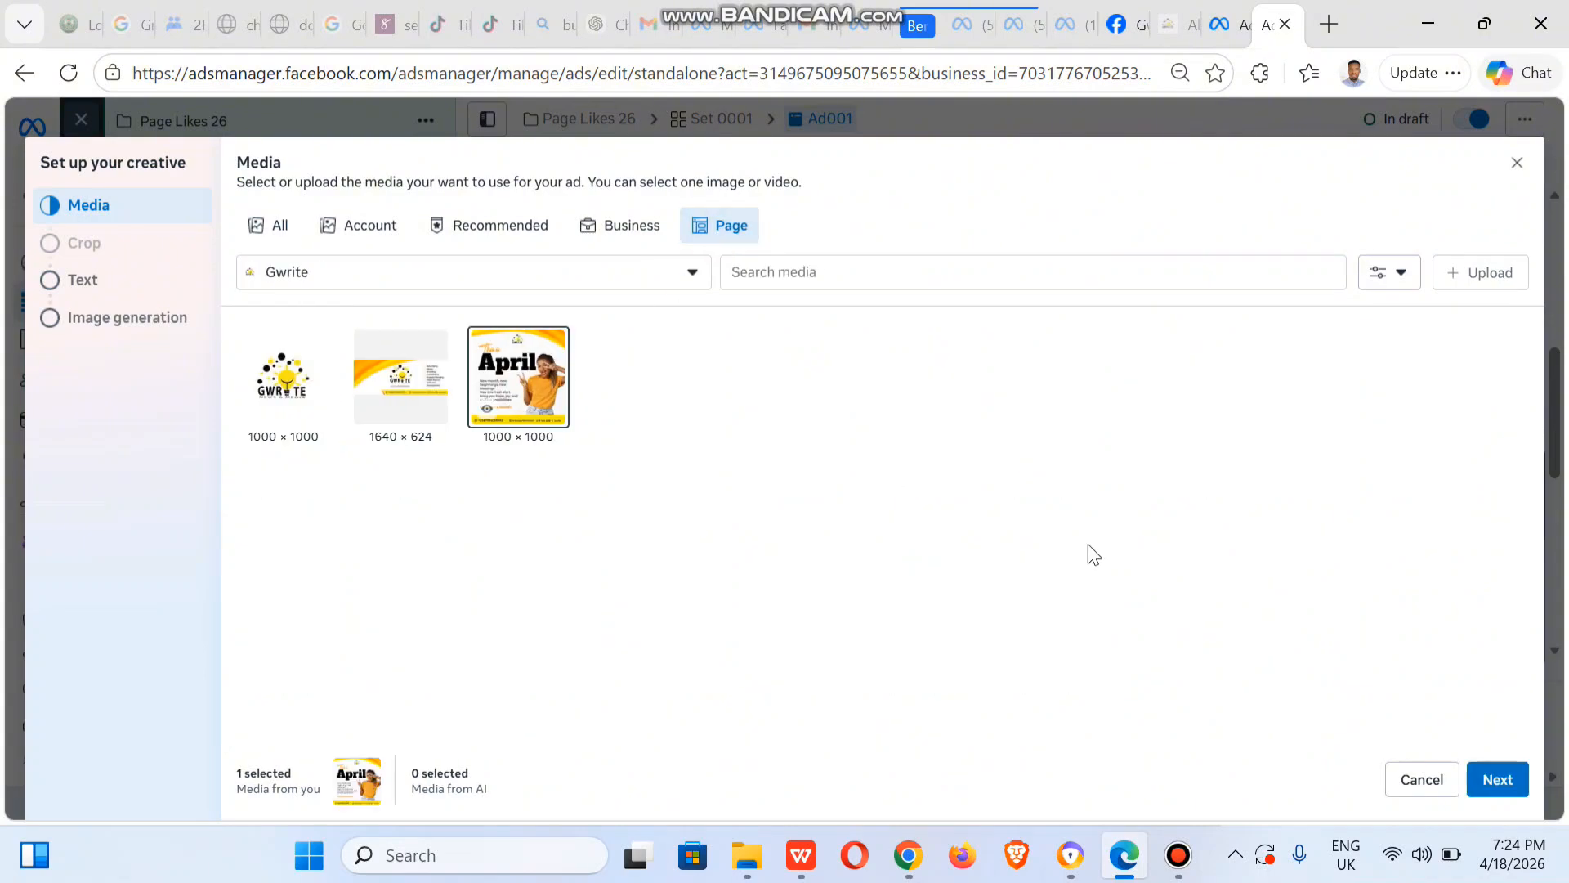
pyautogui.click(1508, 785)
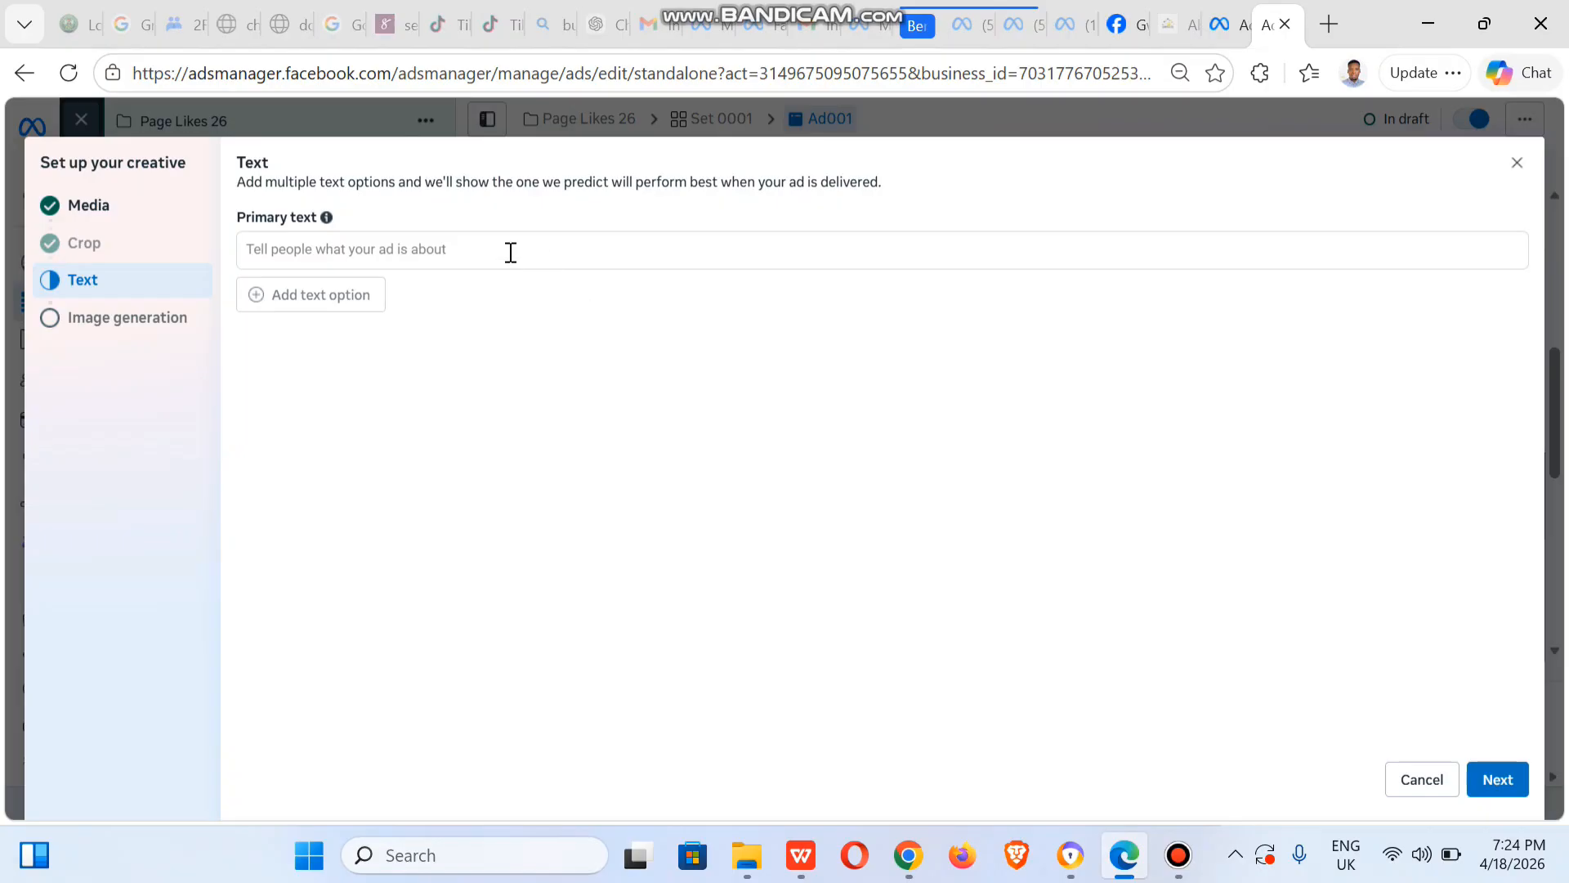
# - Enter the primary text "Experience the best things this period with Gwrite! Like/Follow for more" and continue to image generation
pyautogui.click(511, 253)
pyautogui.write('Experience the best things this period with Gwrite! Like/Follow for more')
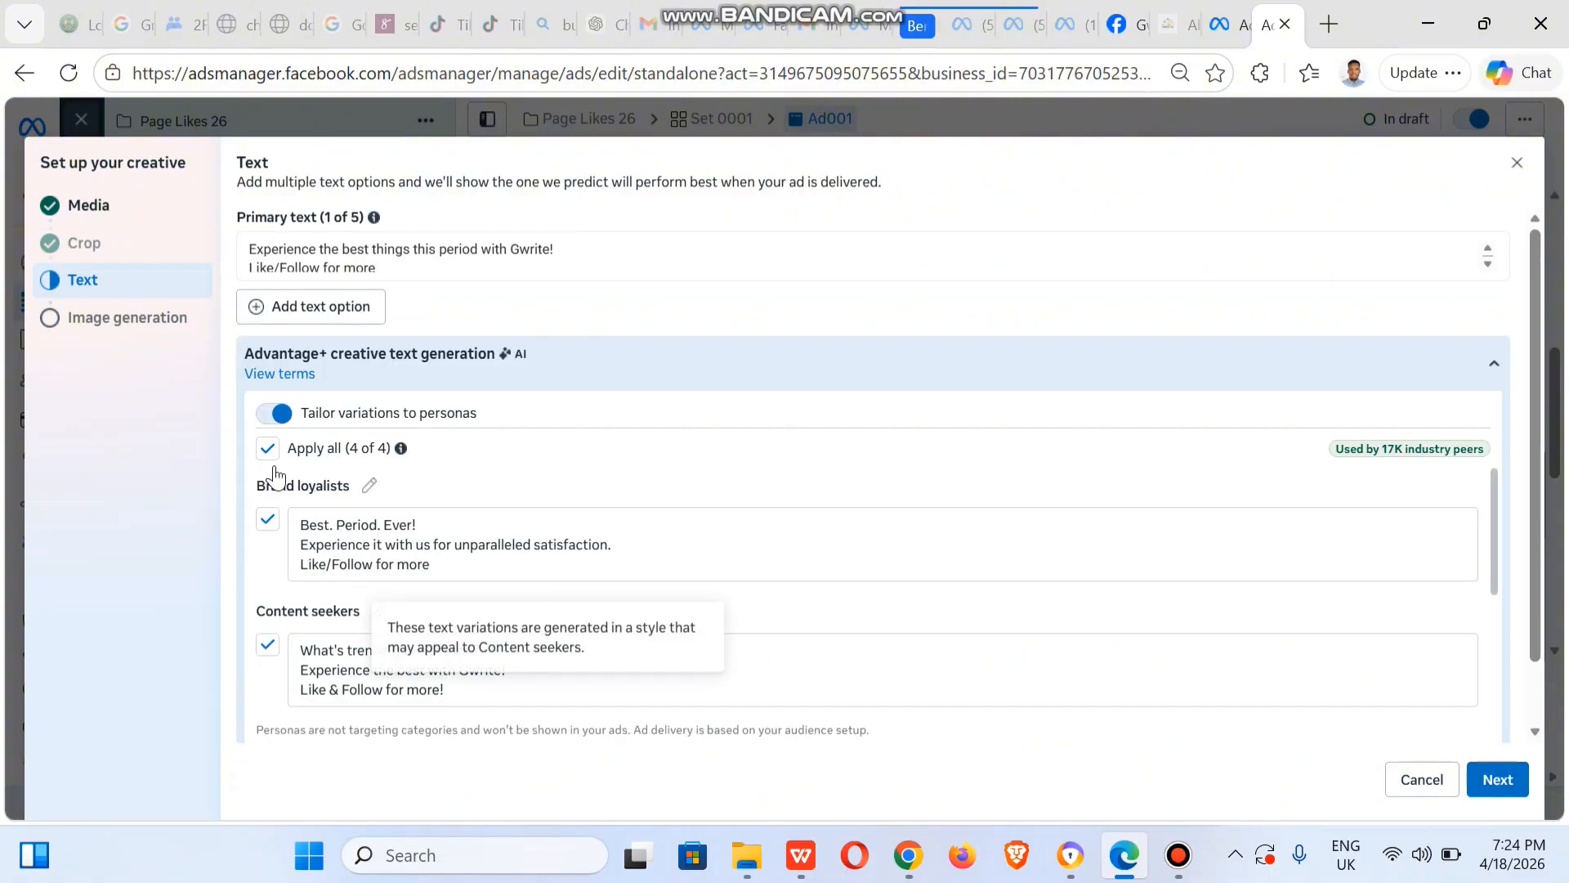
pyautogui.click(1512, 769)
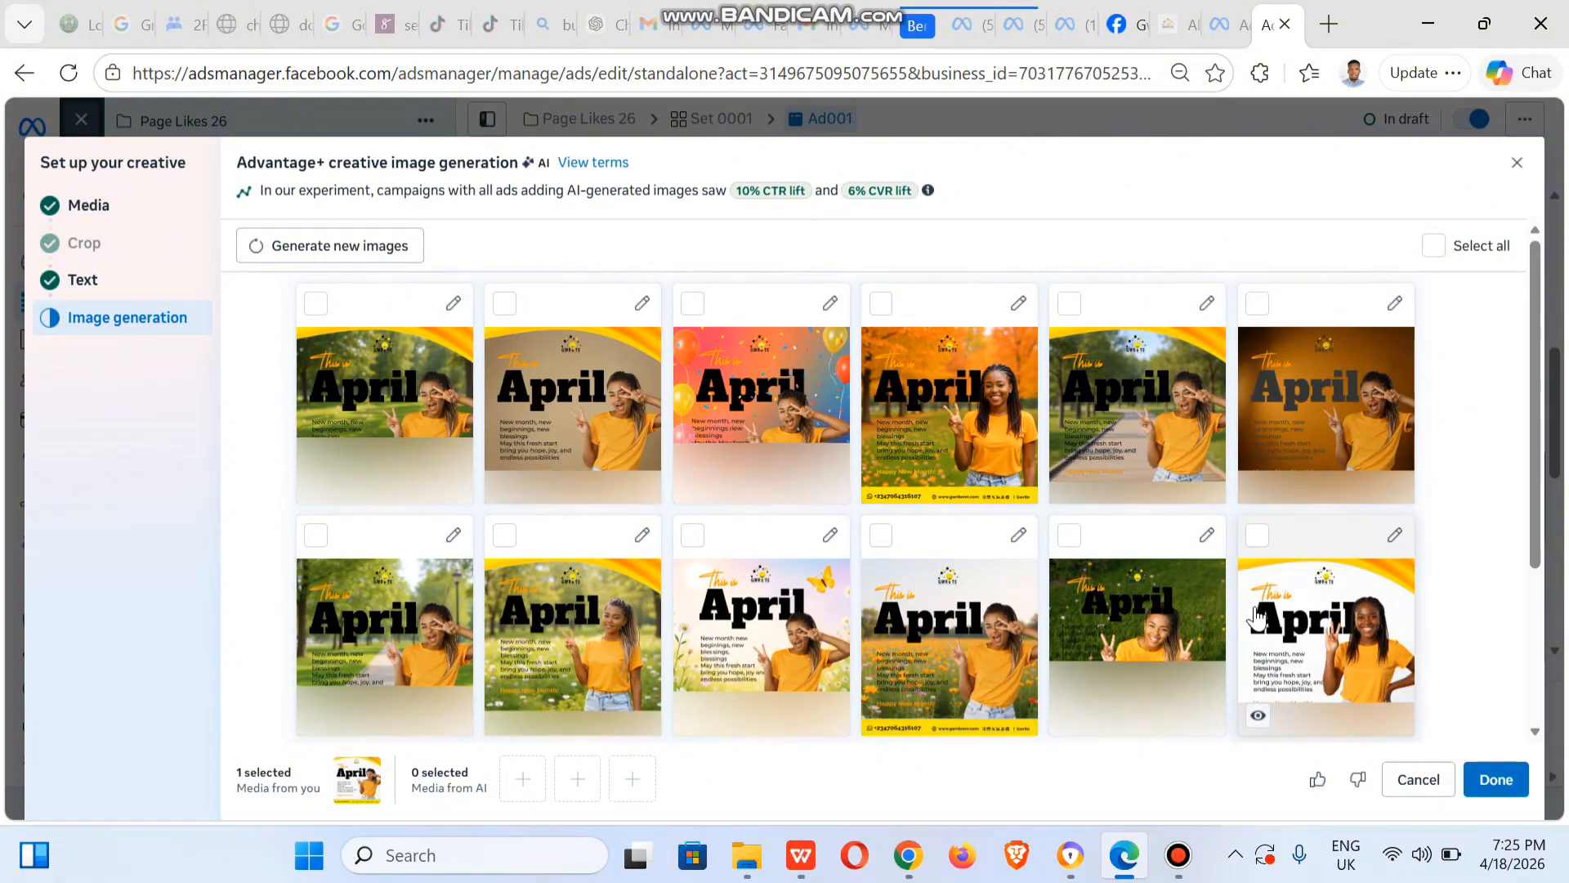
# - Select three AI-generated April images: the butterfly version and the two with white backgrounds
pyautogui.click(1258, 536)
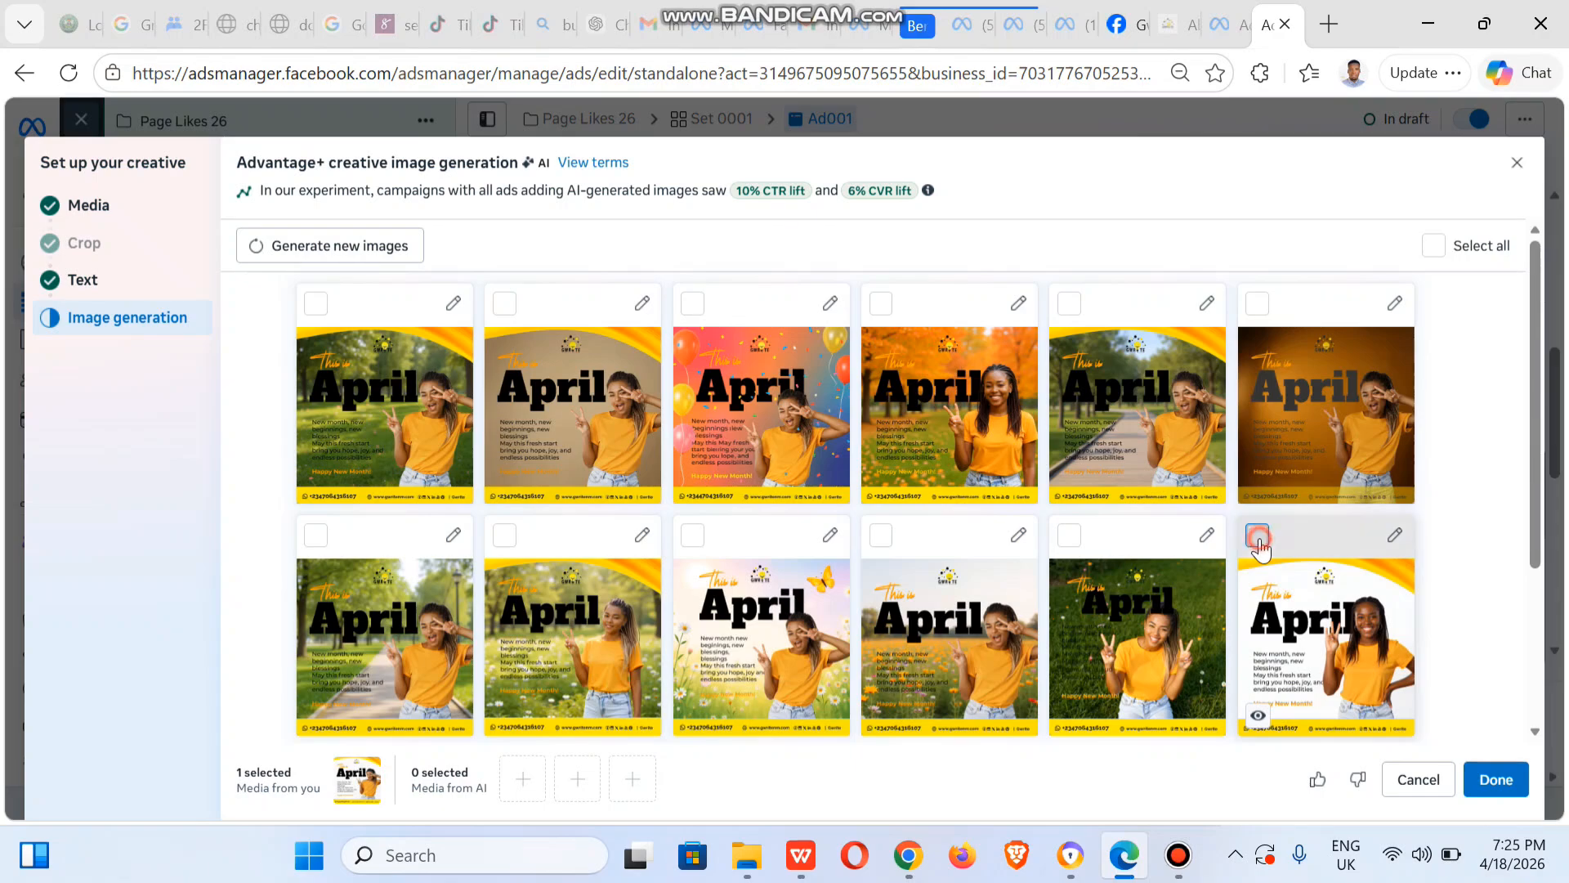
pyautogui.click(692, 537)
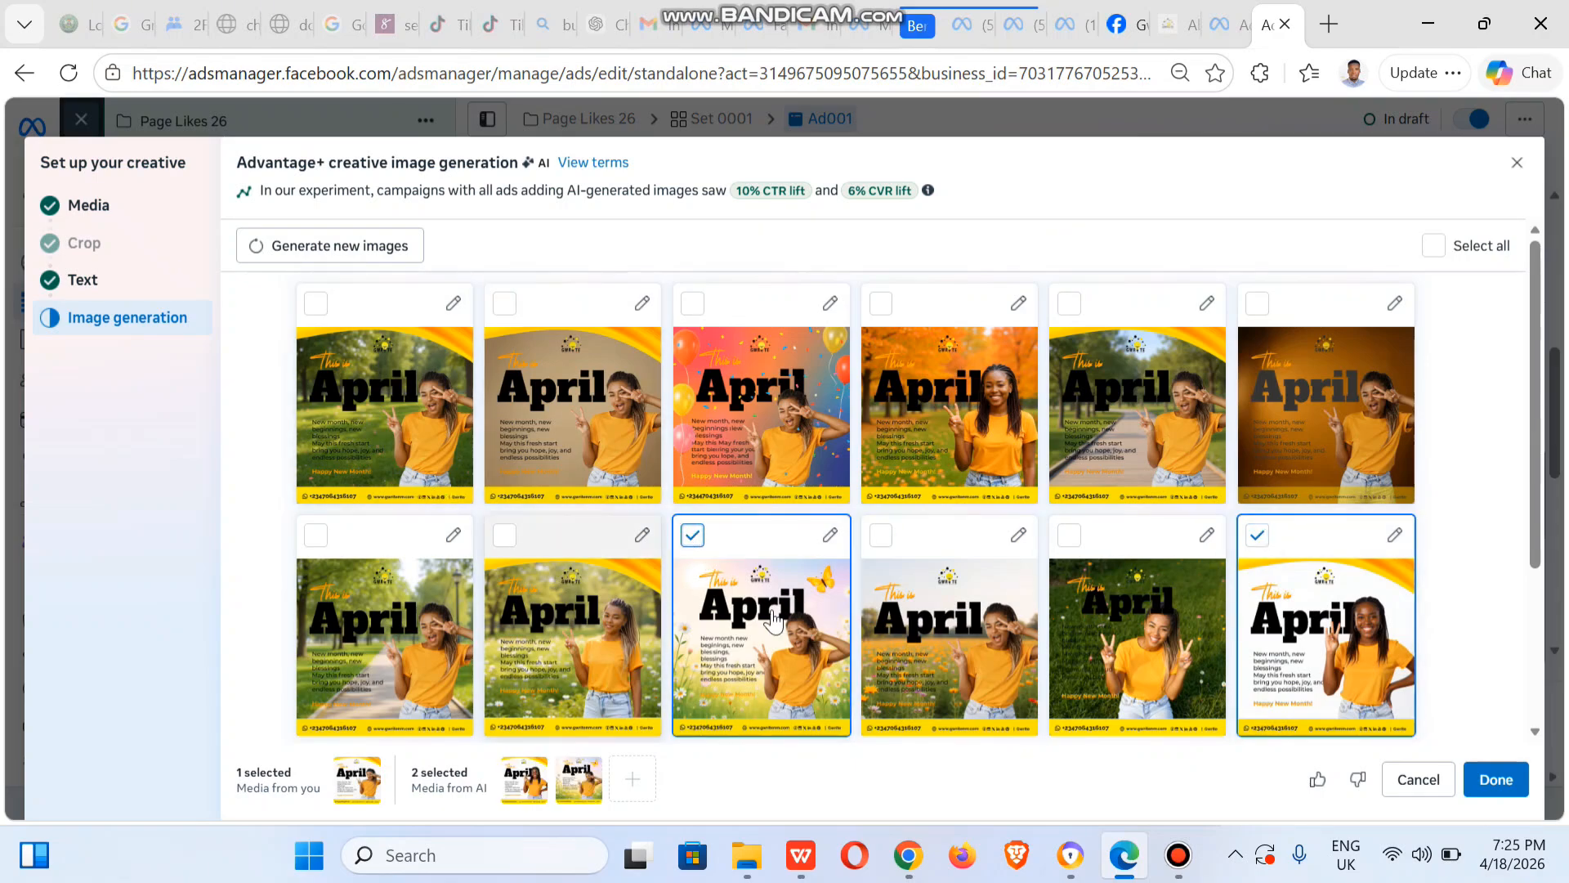
pyautogui.moveTo(1534, 494); pyautogui.dragTo(1537, 678)
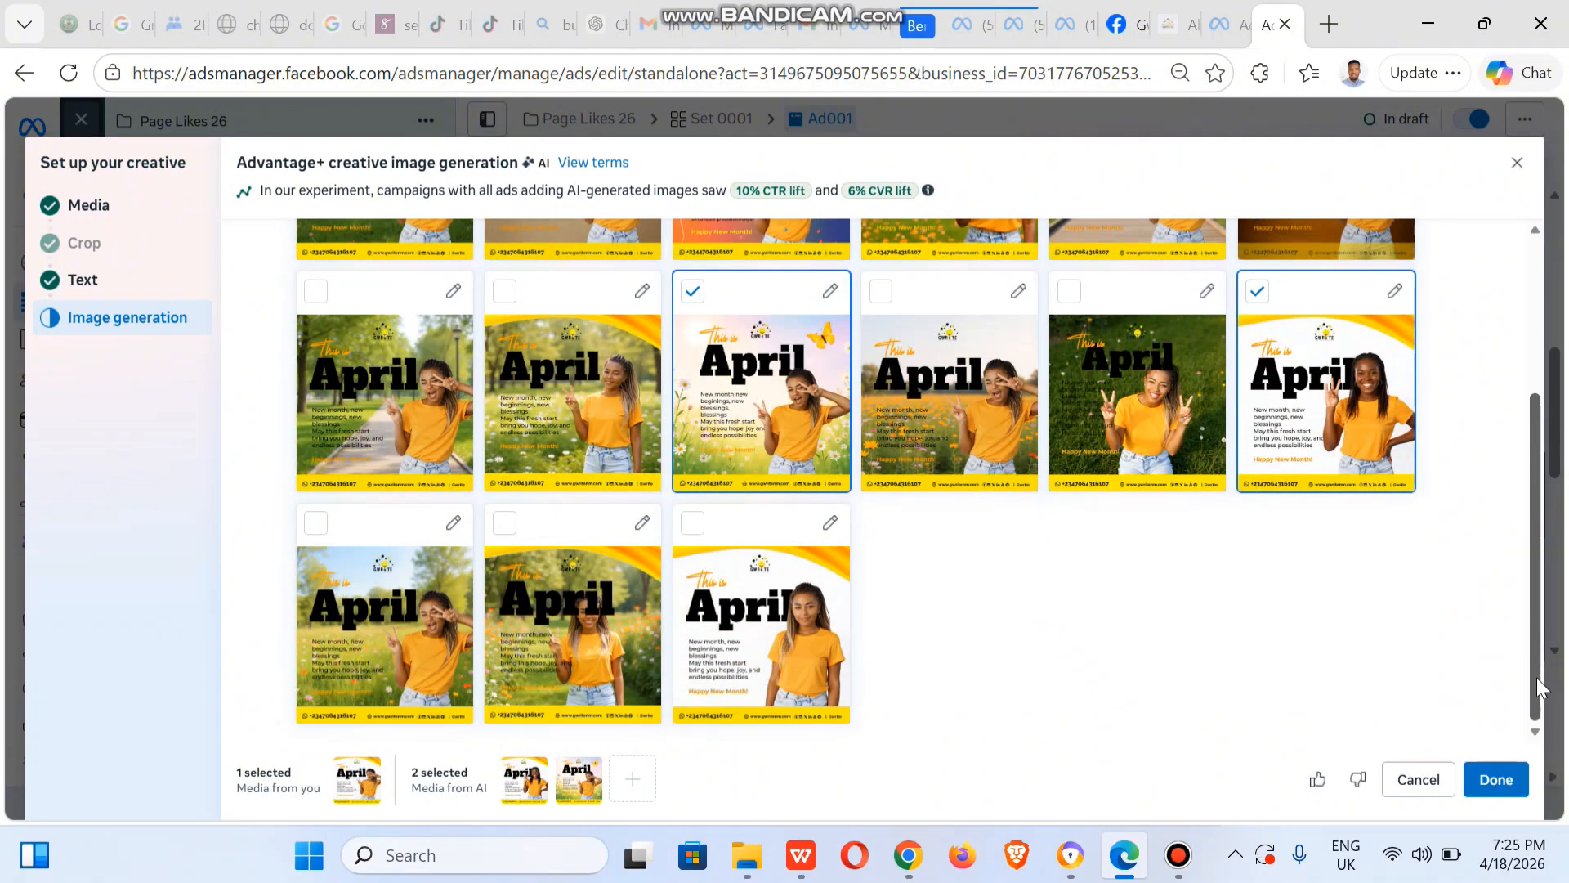
pyautogui.click(692, 537)
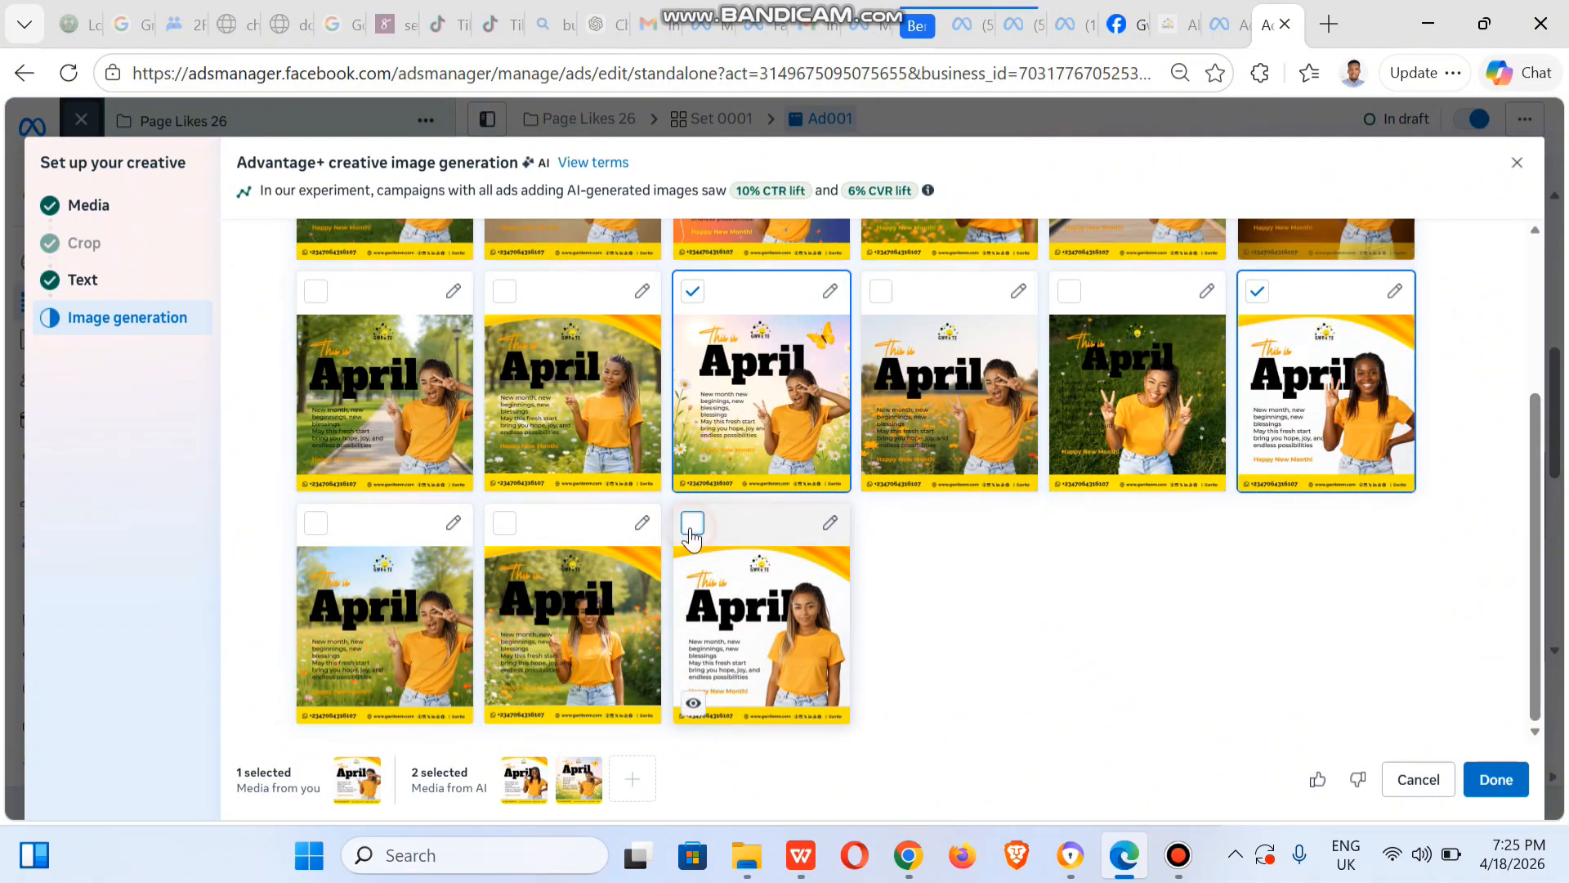
# - Finish the ad creative with the selected AI images, publish the campaign with its ad set and ad, and dismiss the notification
pyautogui.click(1497, 781)
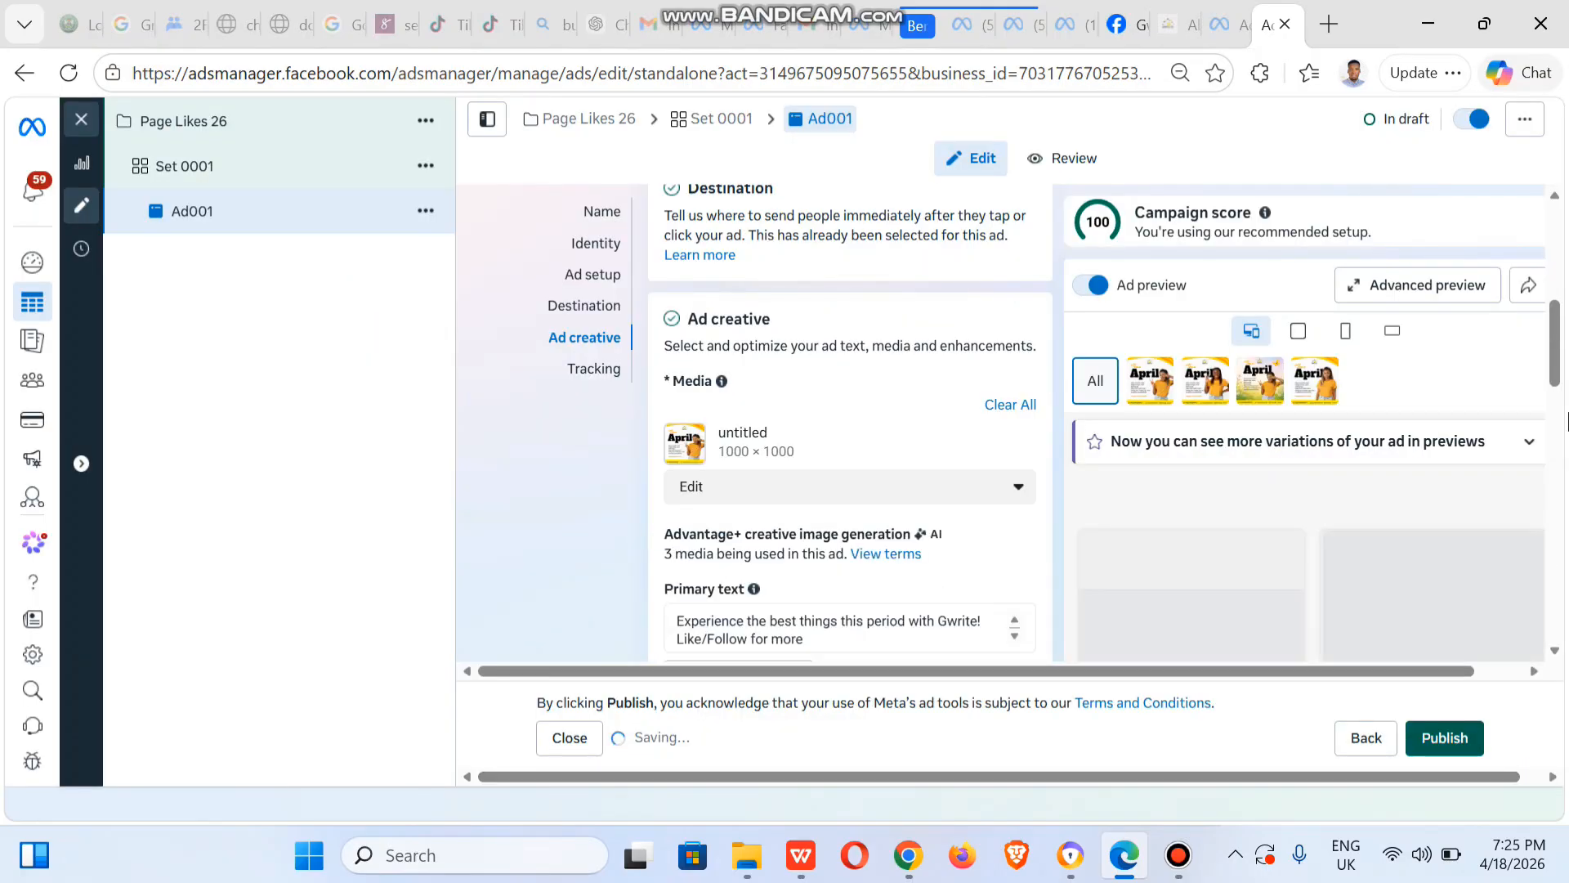
pyautogui.moveTo(1558, 380); pyautogui.dragTo(1567, 507)
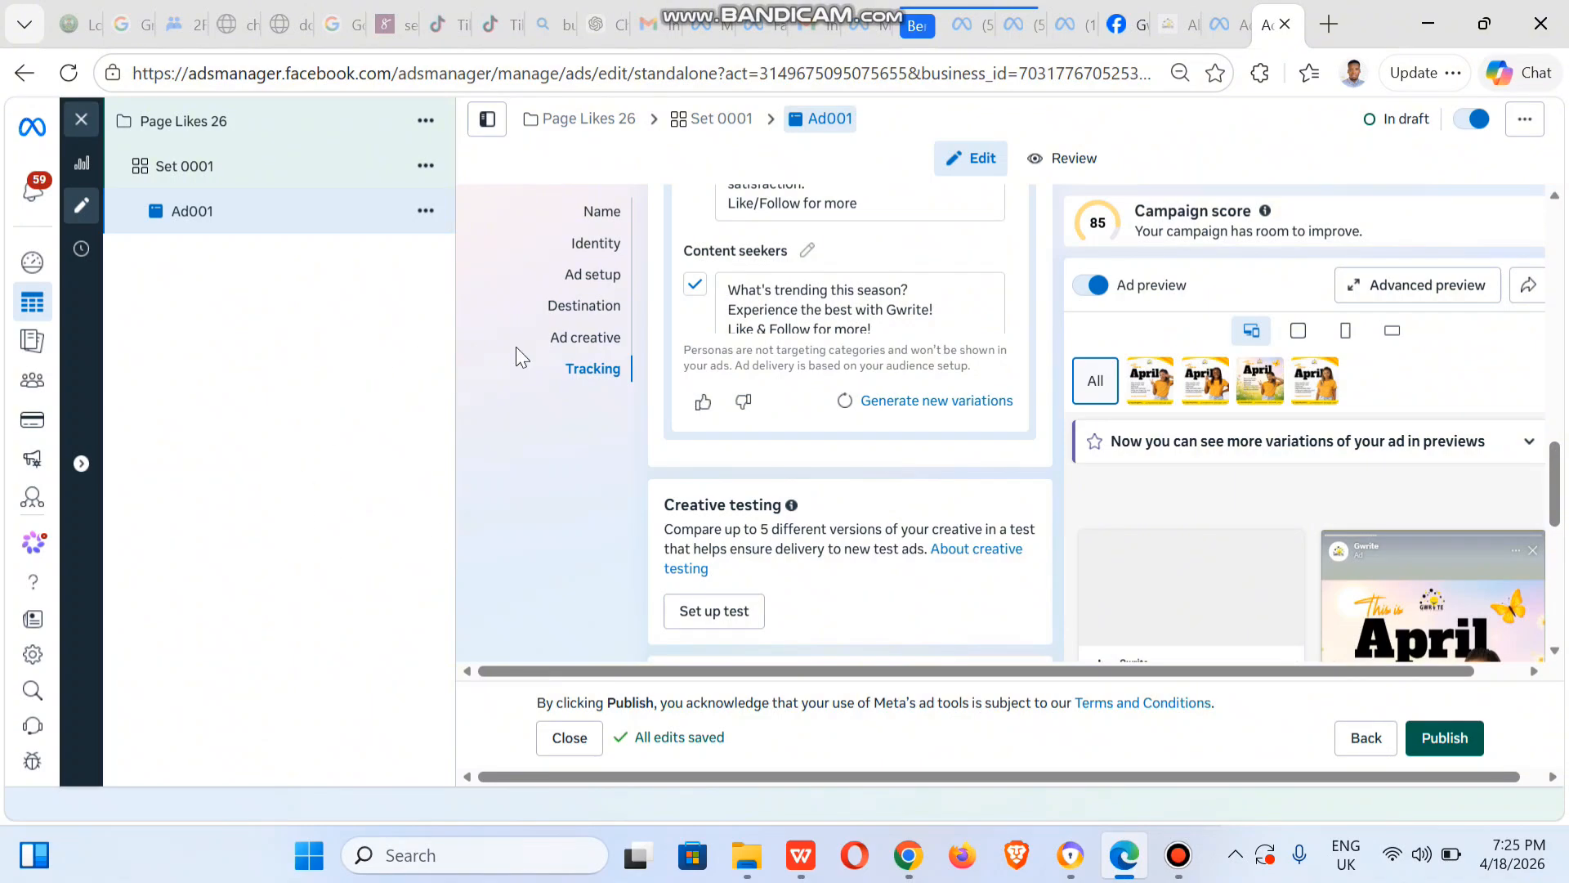
pyautogui.click(1467, 745)
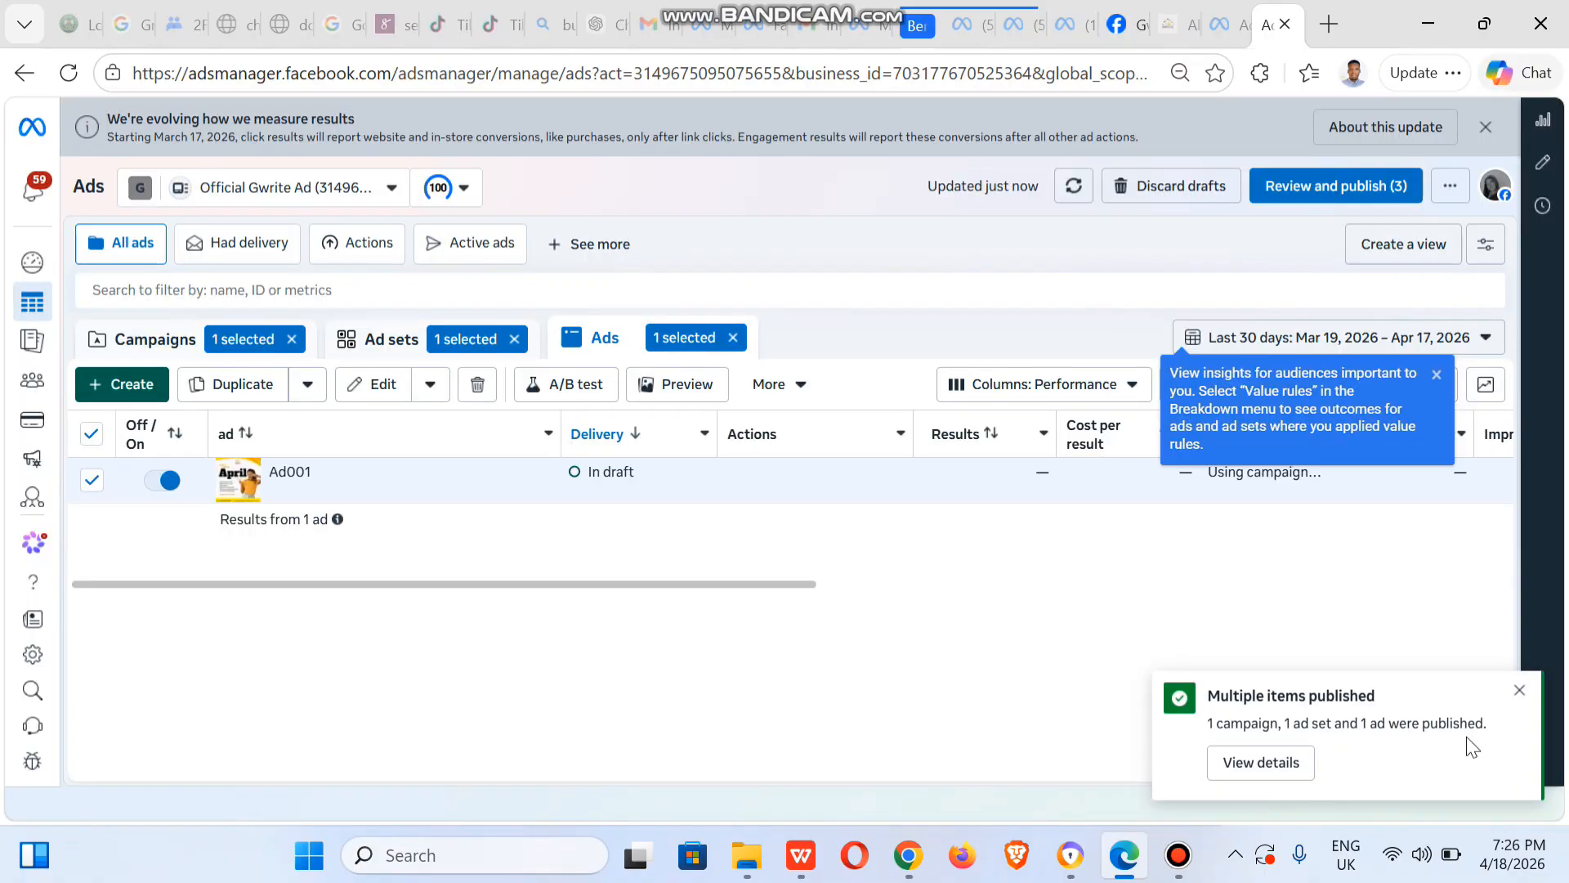
pyautogui.click(1519, 694)
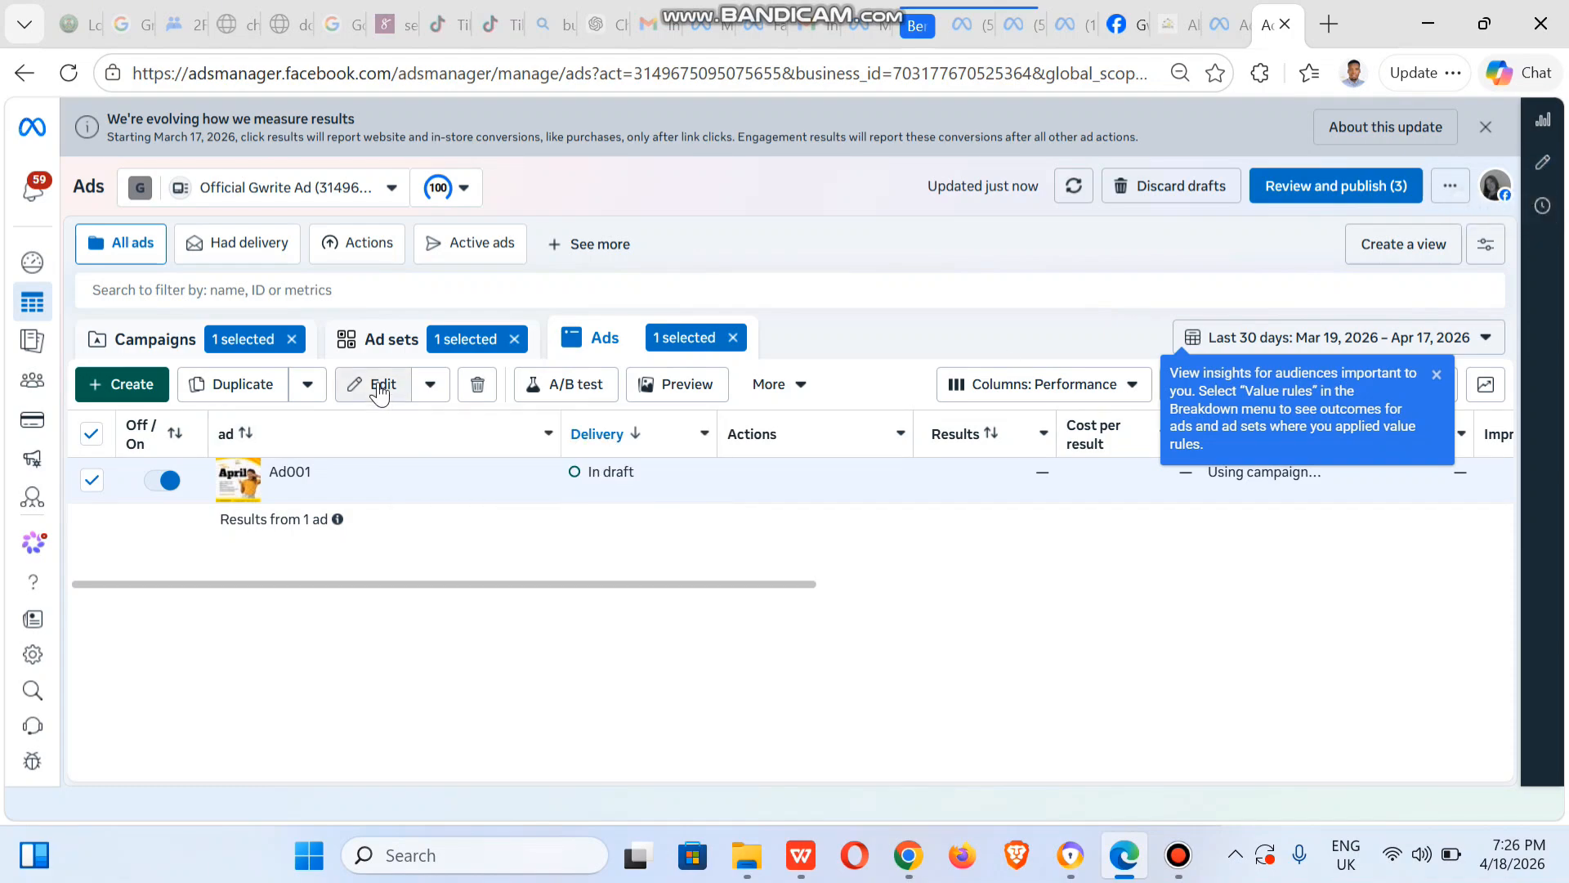
# - Reopen the editor and duplicate Ad001 with the recommendation to add a video applied
pyautogui.click(1542, 170)
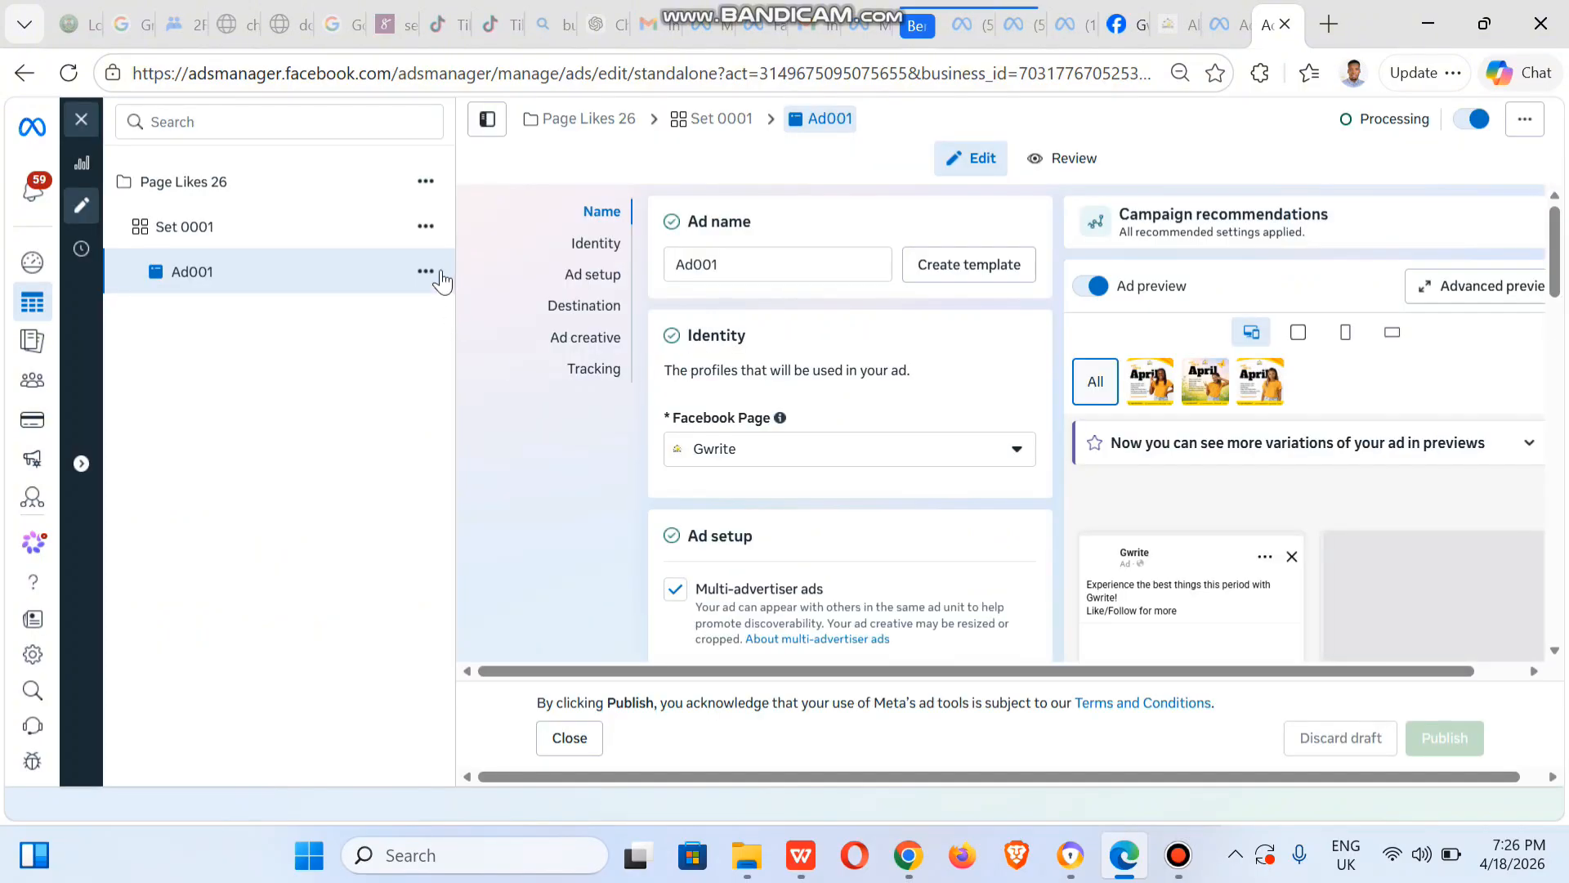
pyautogui.click(427, 272)
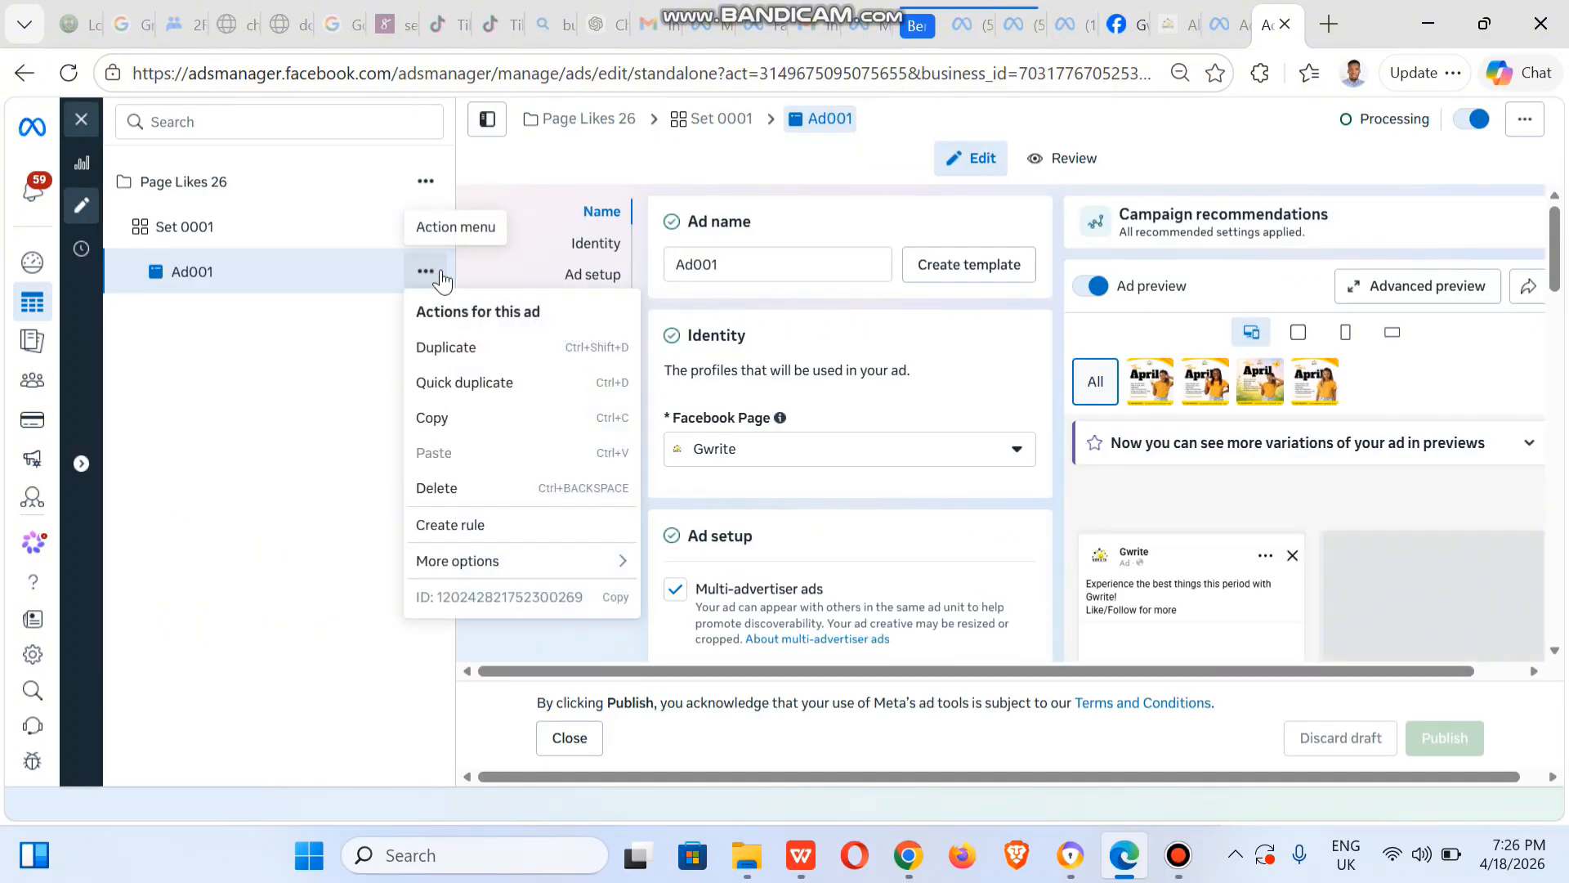
pyautogui.click(482, 350)
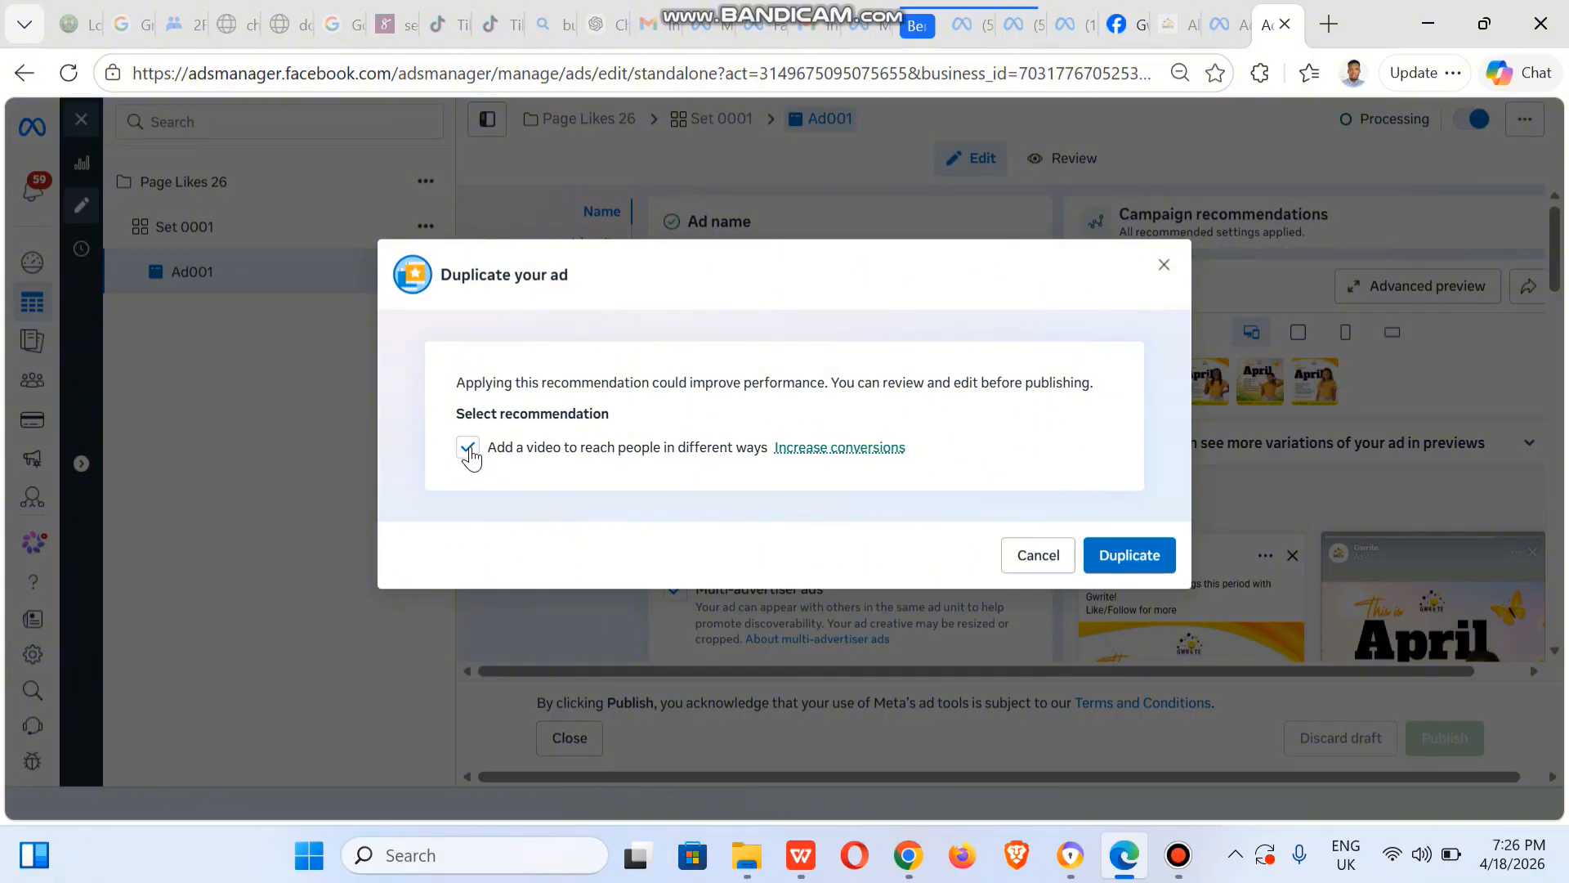
pyautogui.click(1134, 566)
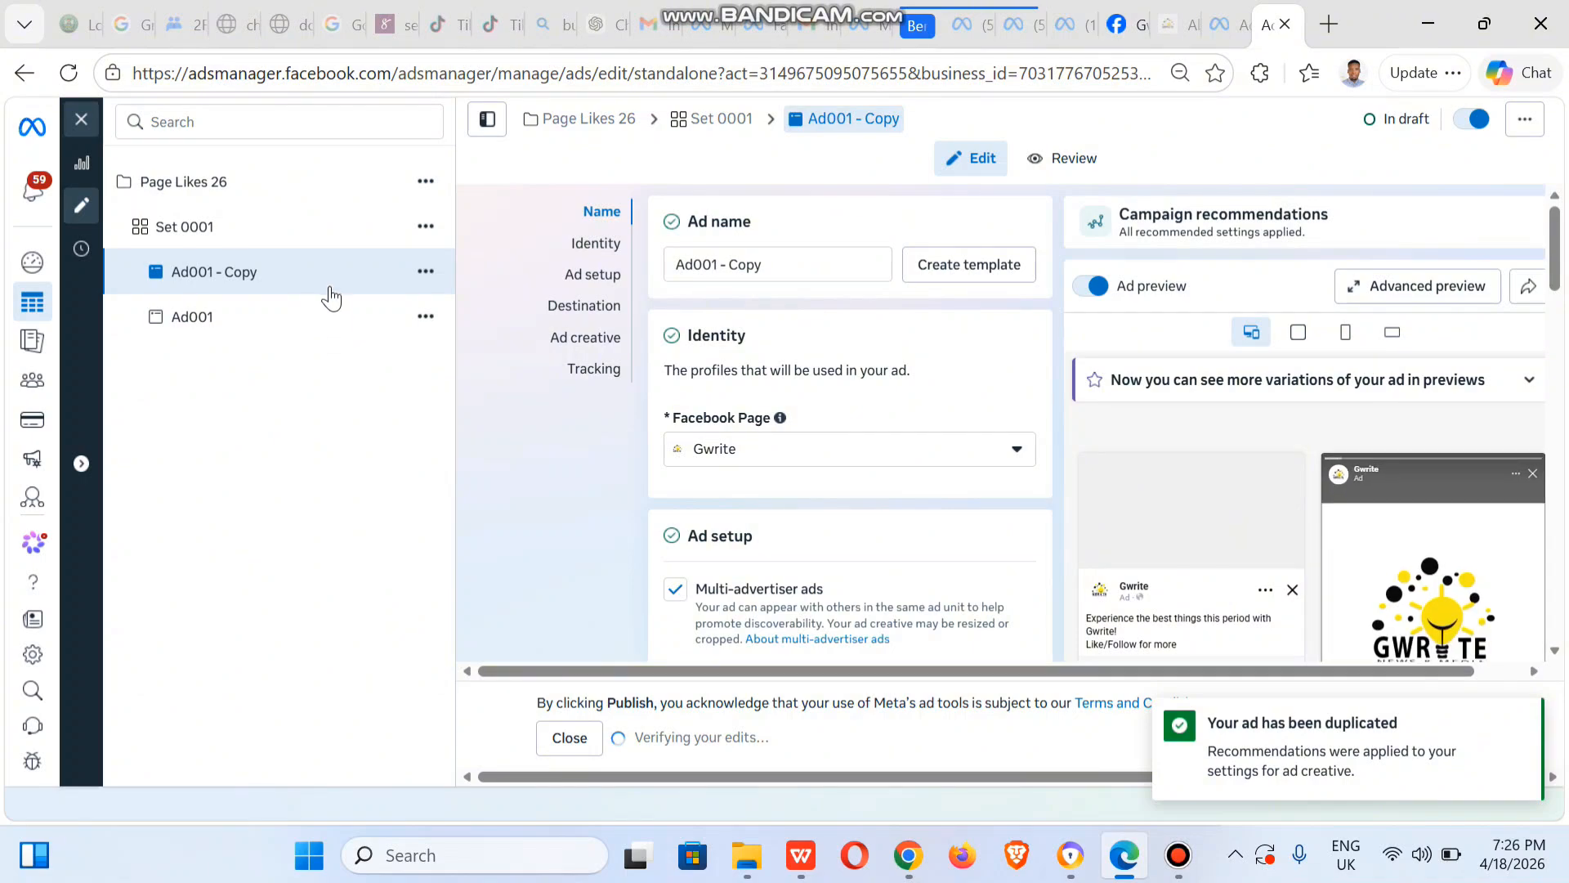
# - Duplicate "Ad001 - Copy" into the original campaign with 2 copies and continue to the editor
pyautogui.click(433, 278)
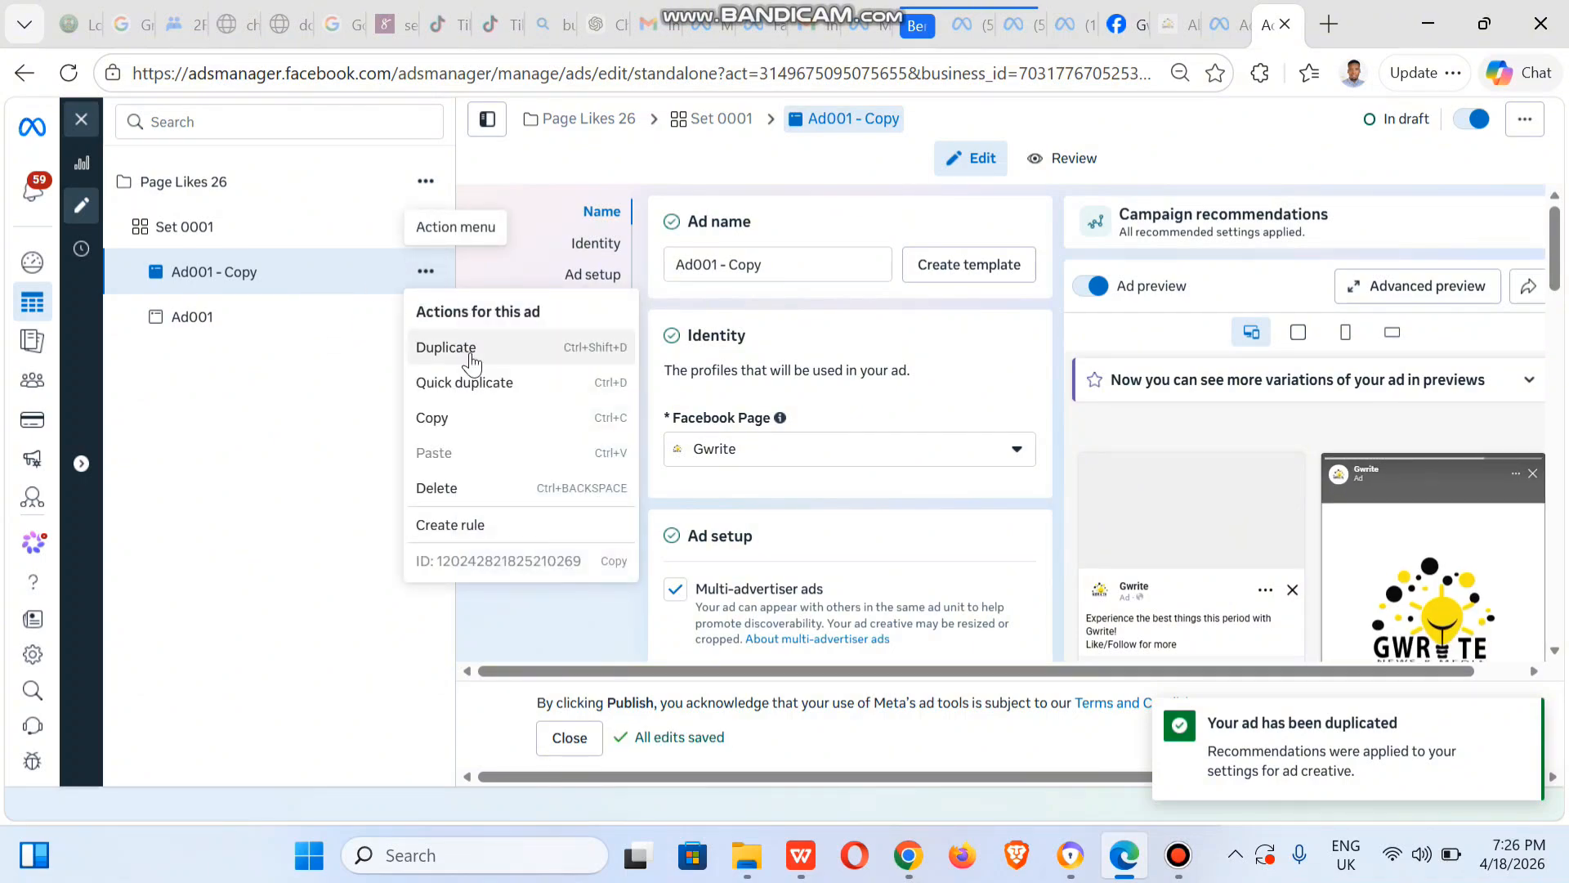
pyautogui.click(469, 347)
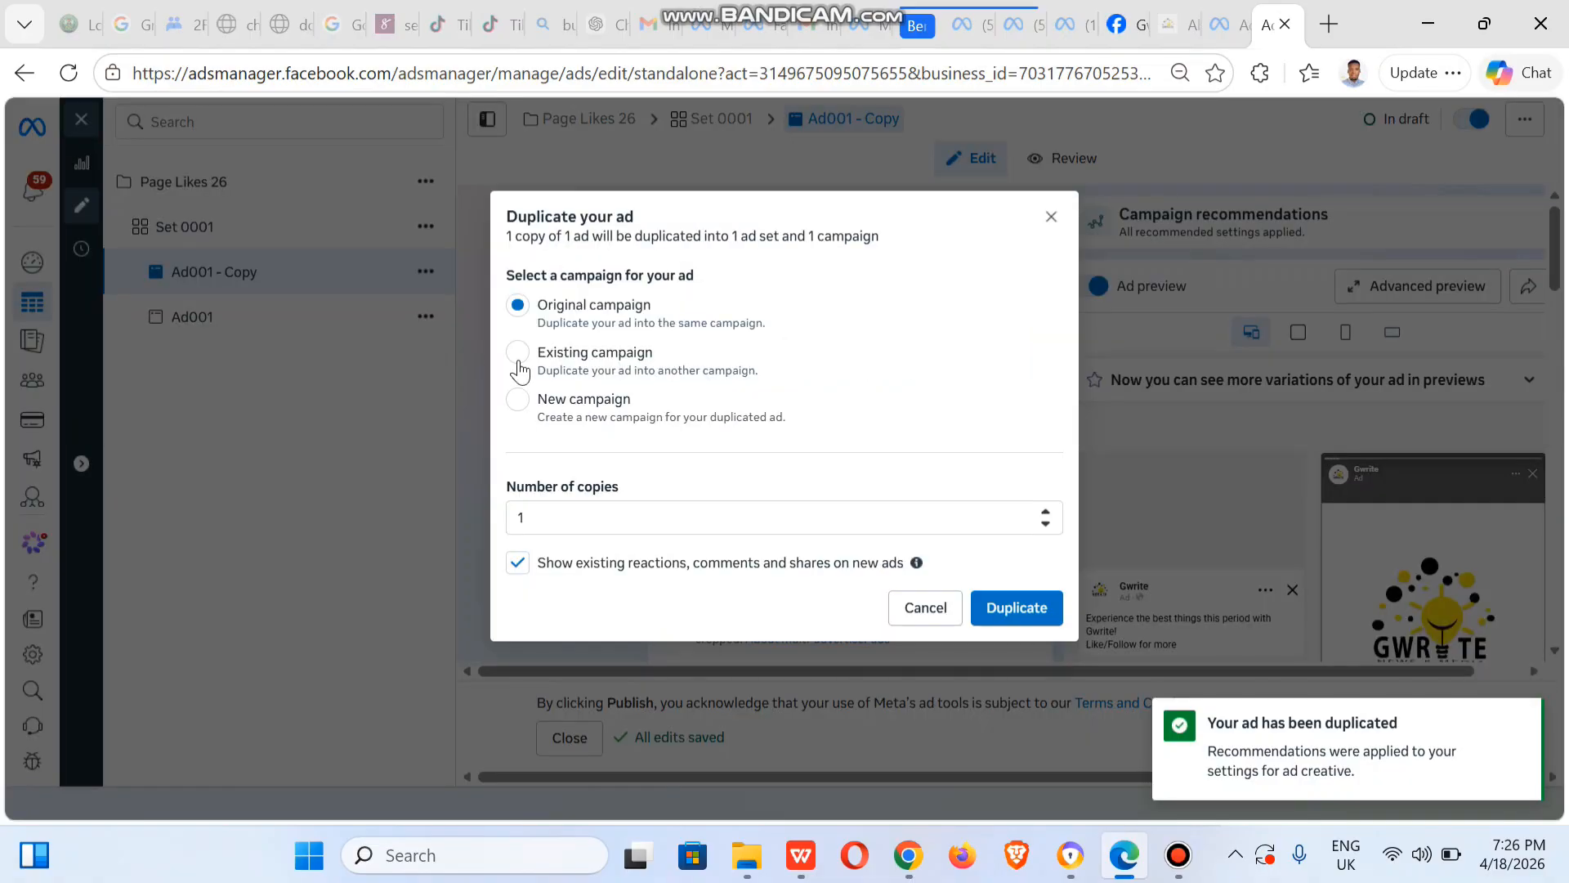
pyautogui.click(569, 518)
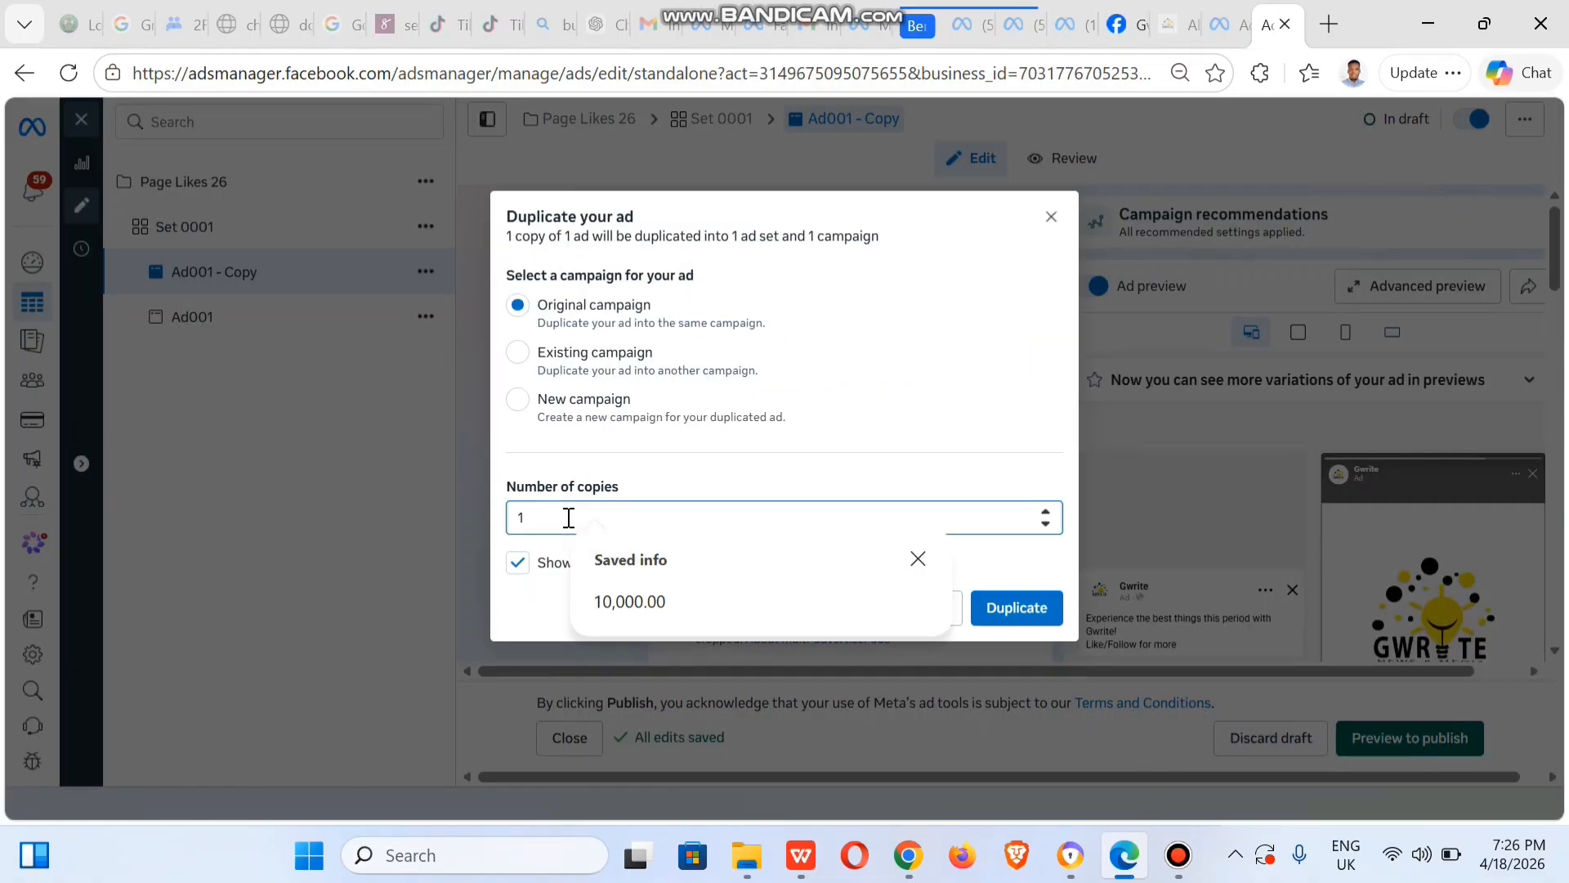
pyautogui.press('BackSpace')
pyautogui.write('2')
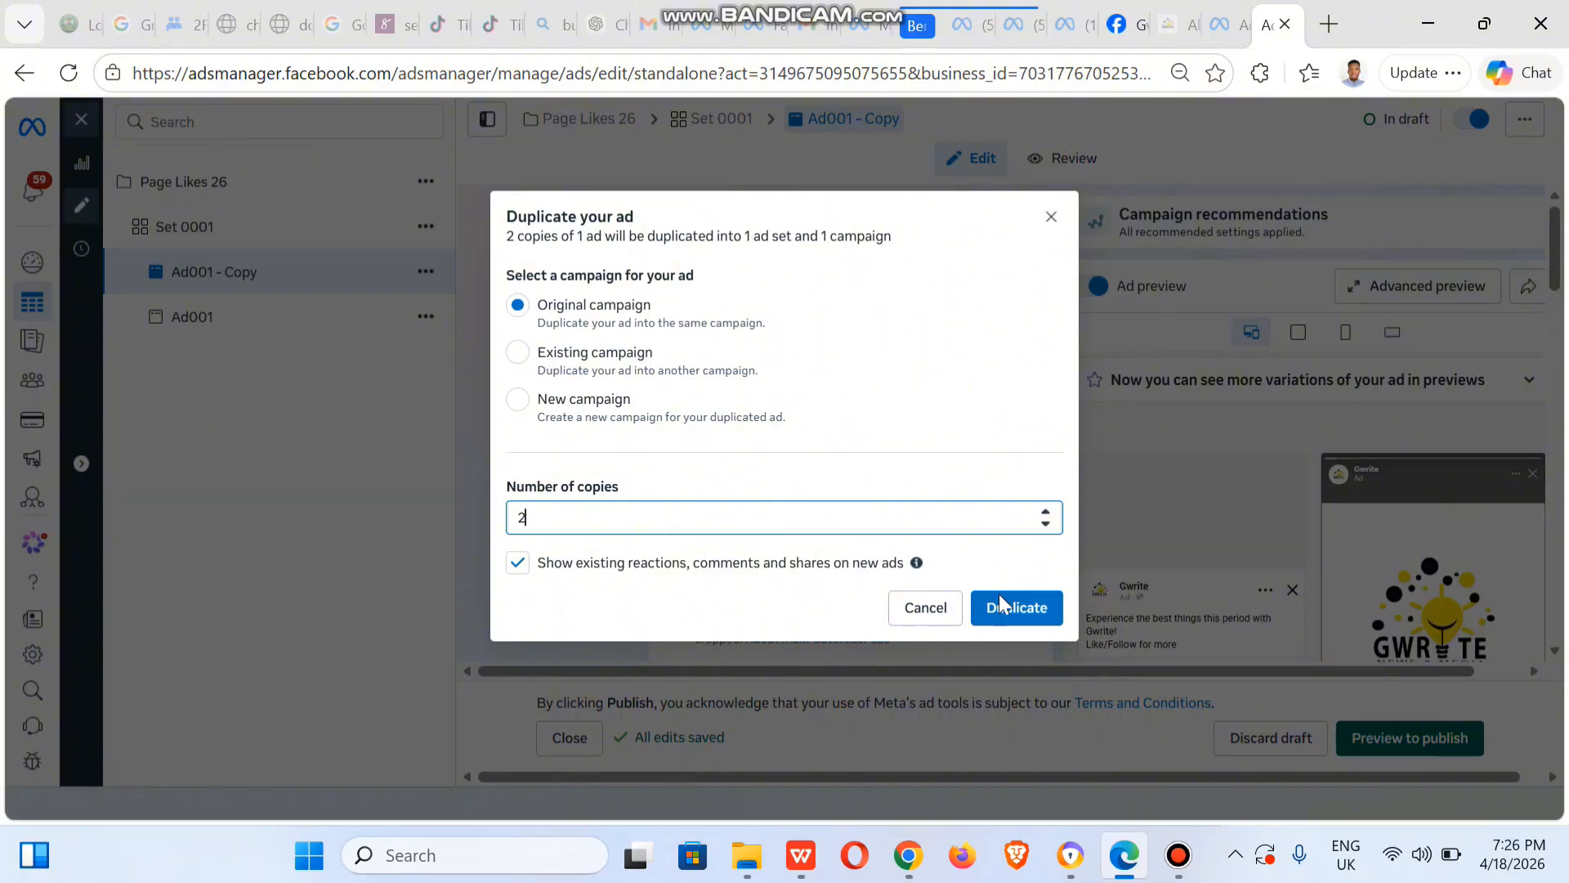
pyautogui.click(1016, 609)
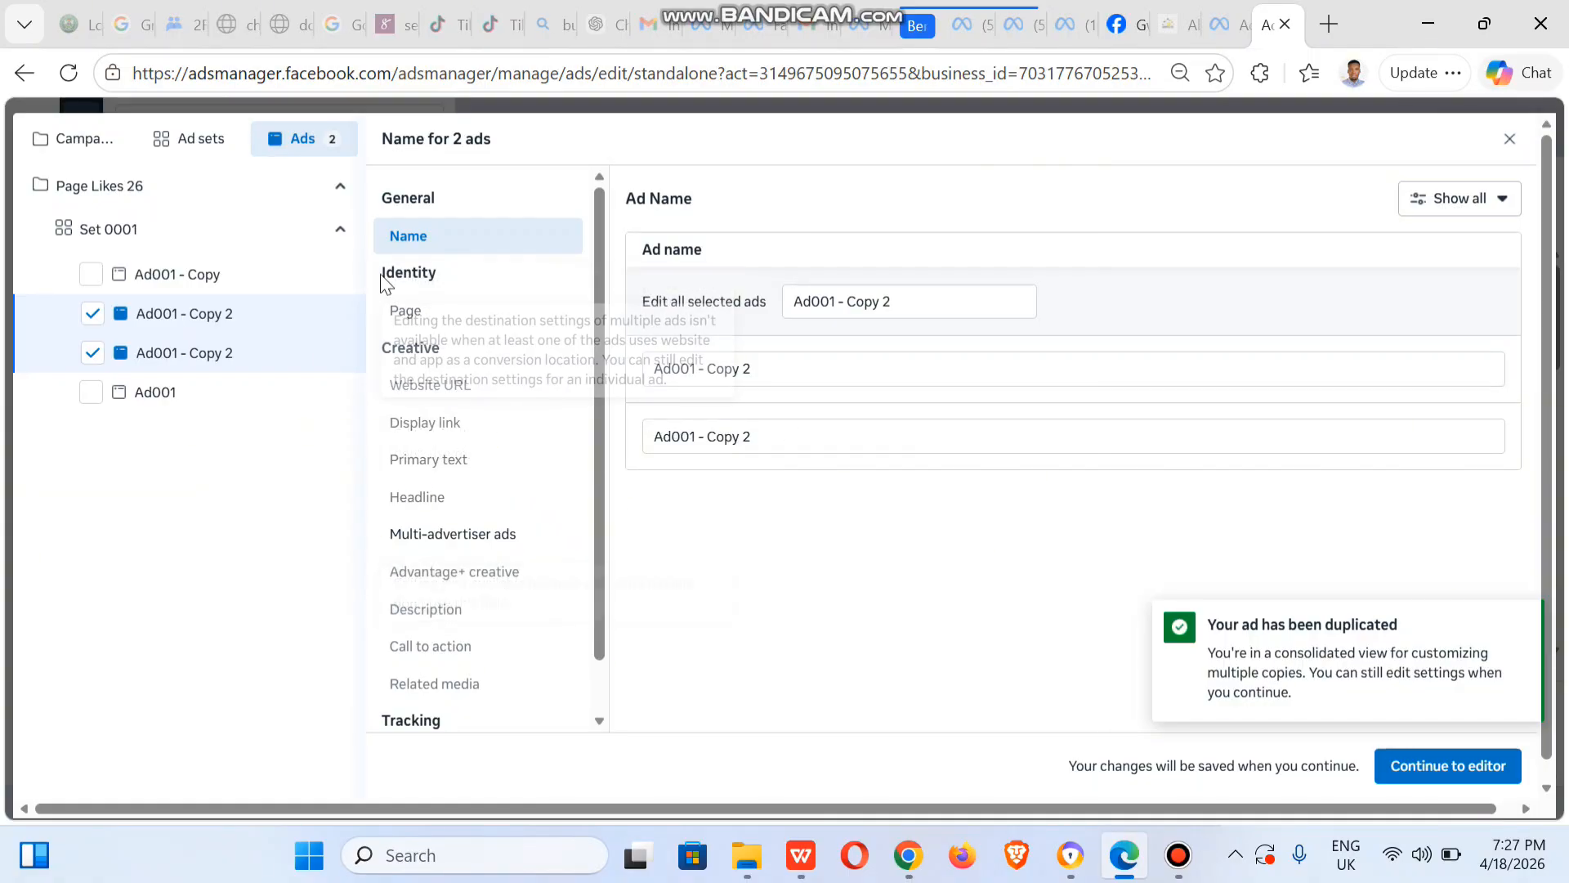
pyautogui.click(1462, 764)
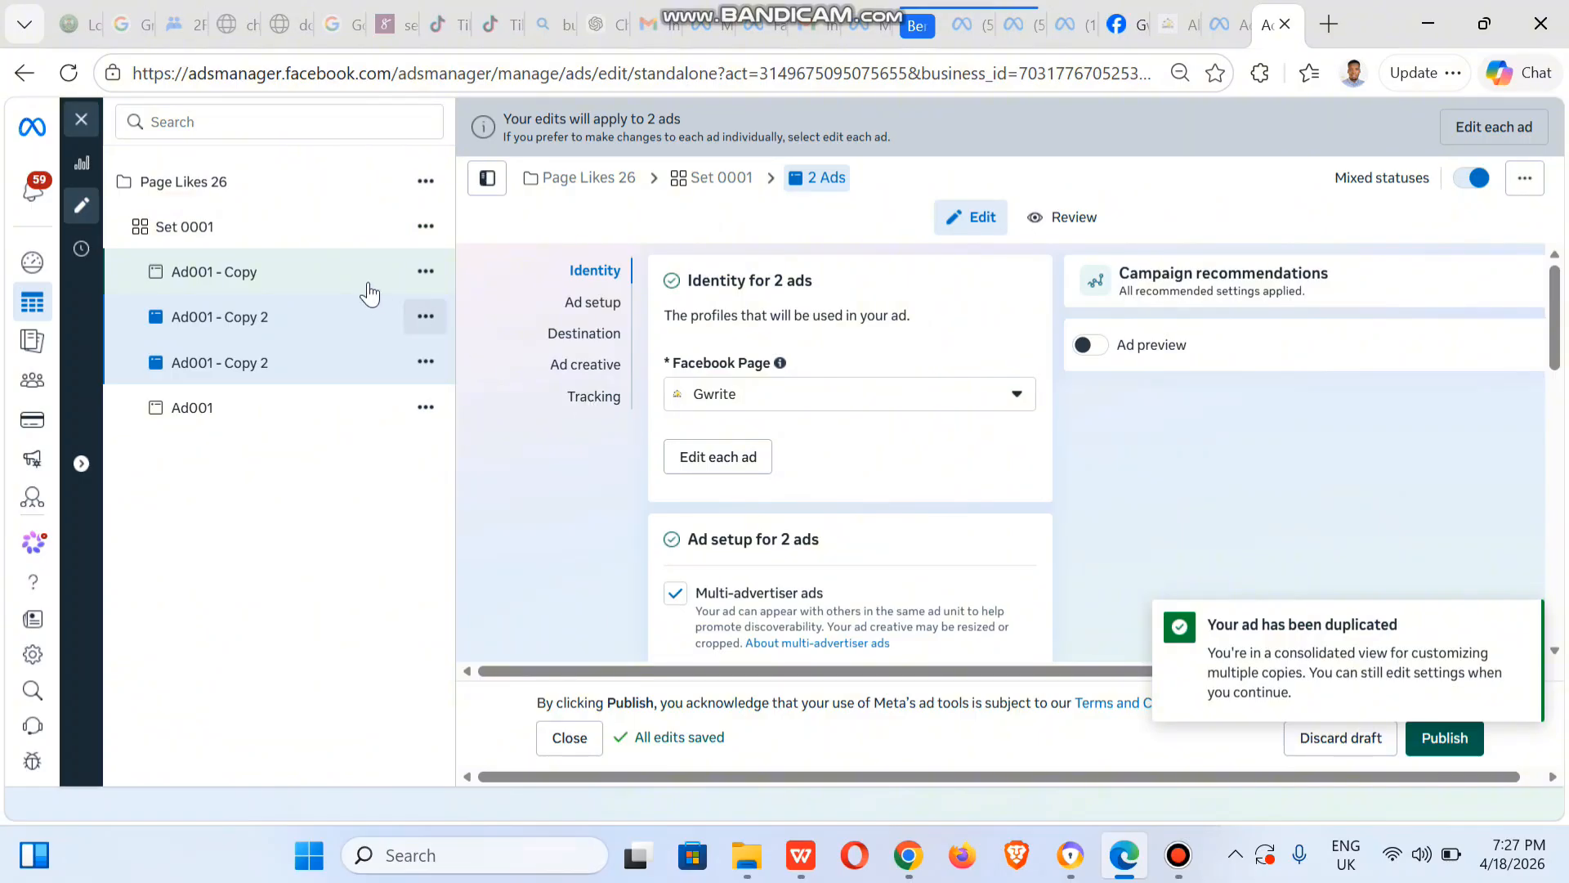
# - Rename the ad "Ad001 - Copy" as "Ad002"
pyautogui.click(321, 274)
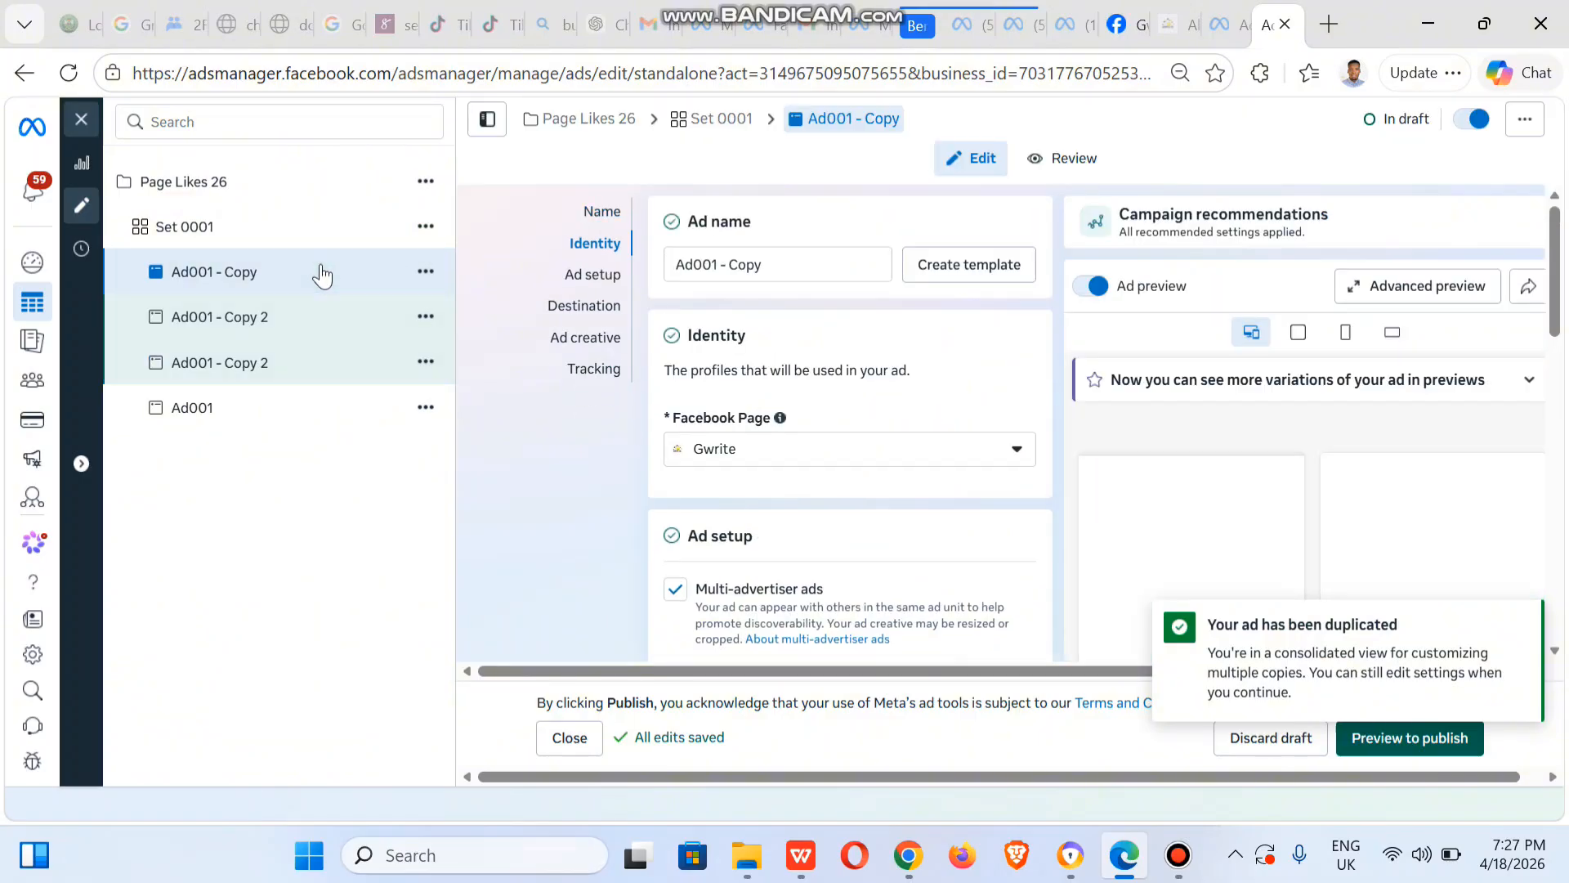
pyautogui.click(764, 268)
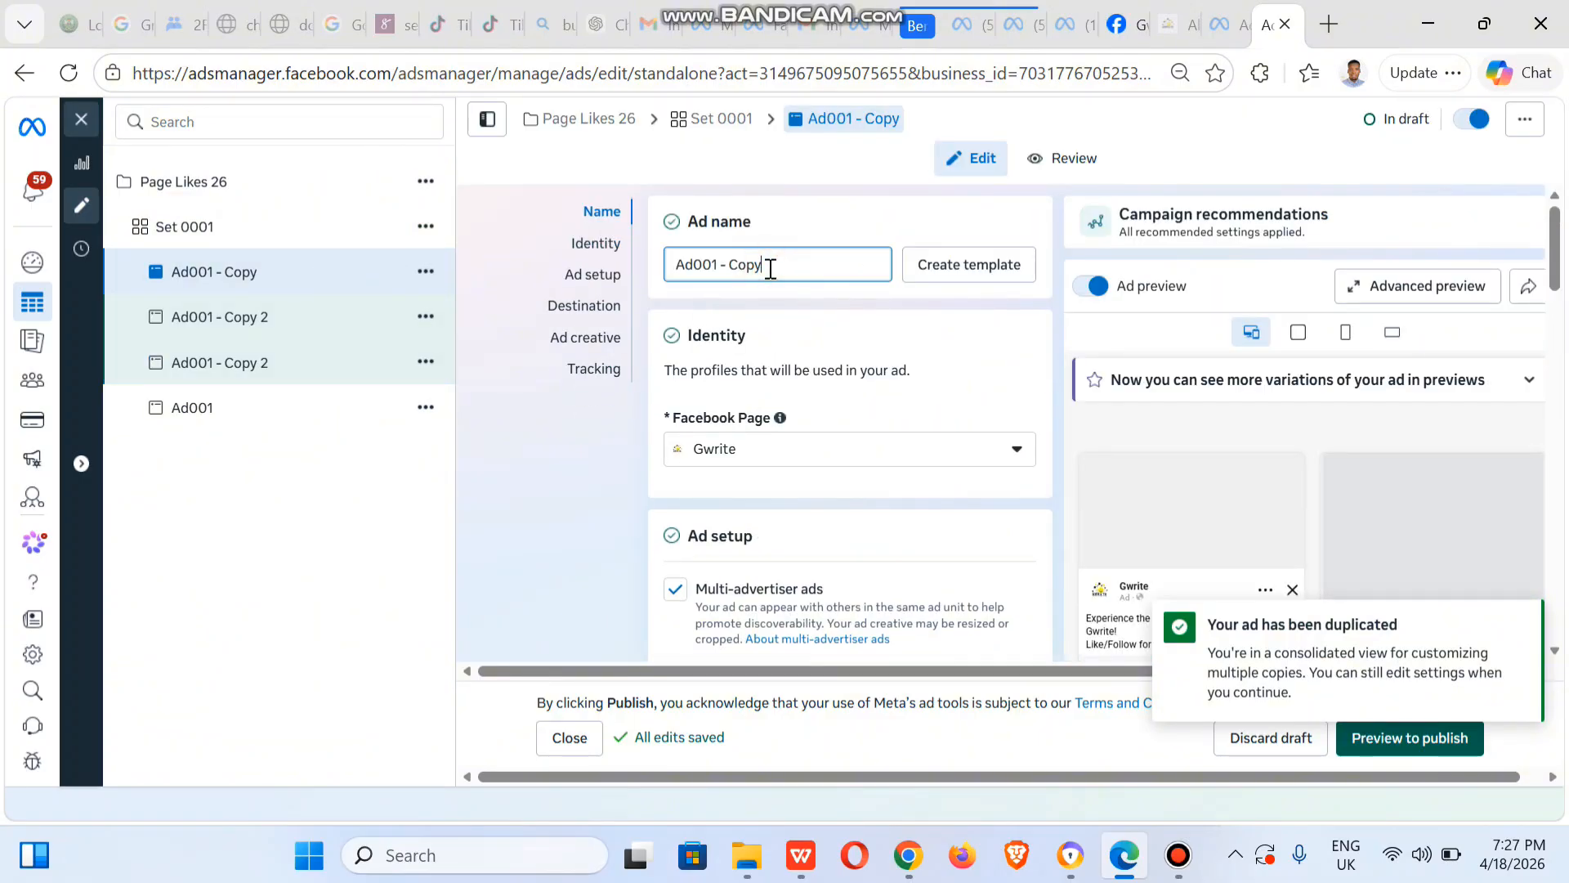
pyautogui.press('BackSpace')
pyautogui.press('BackSpace')
pyautogui.press('BackSpace')
pyautogui.press('BackSpace')
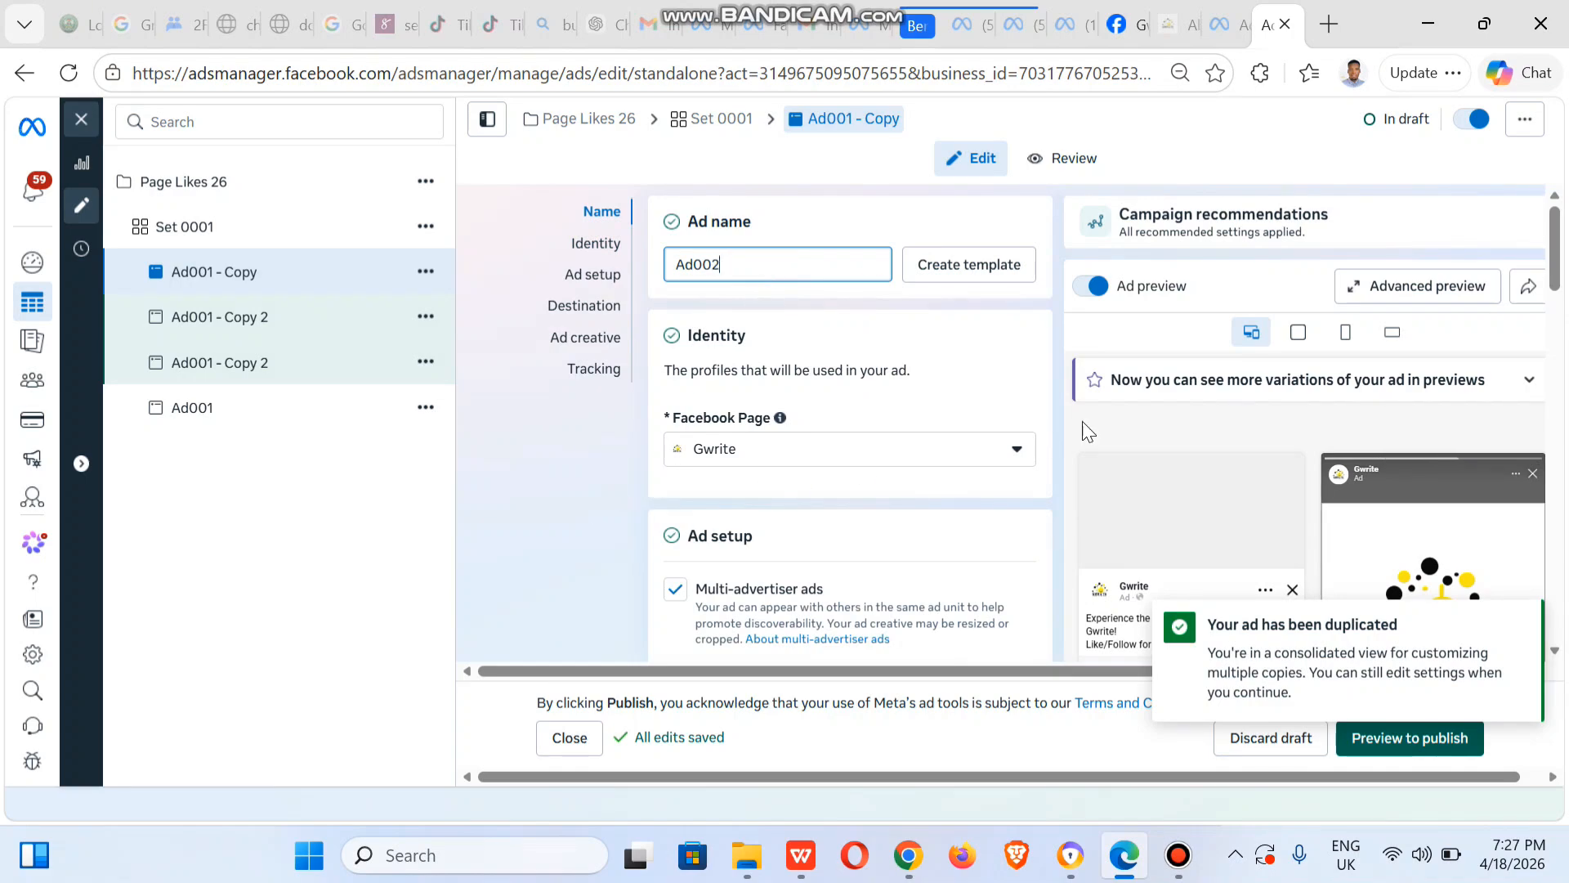
# - Add the 1440 × 1440 account image "untitled_105" as Ad002's media and continue to the text settings
pyautogui.moveTo(1556, 251); pyautogui.dragTo(1557, 378)
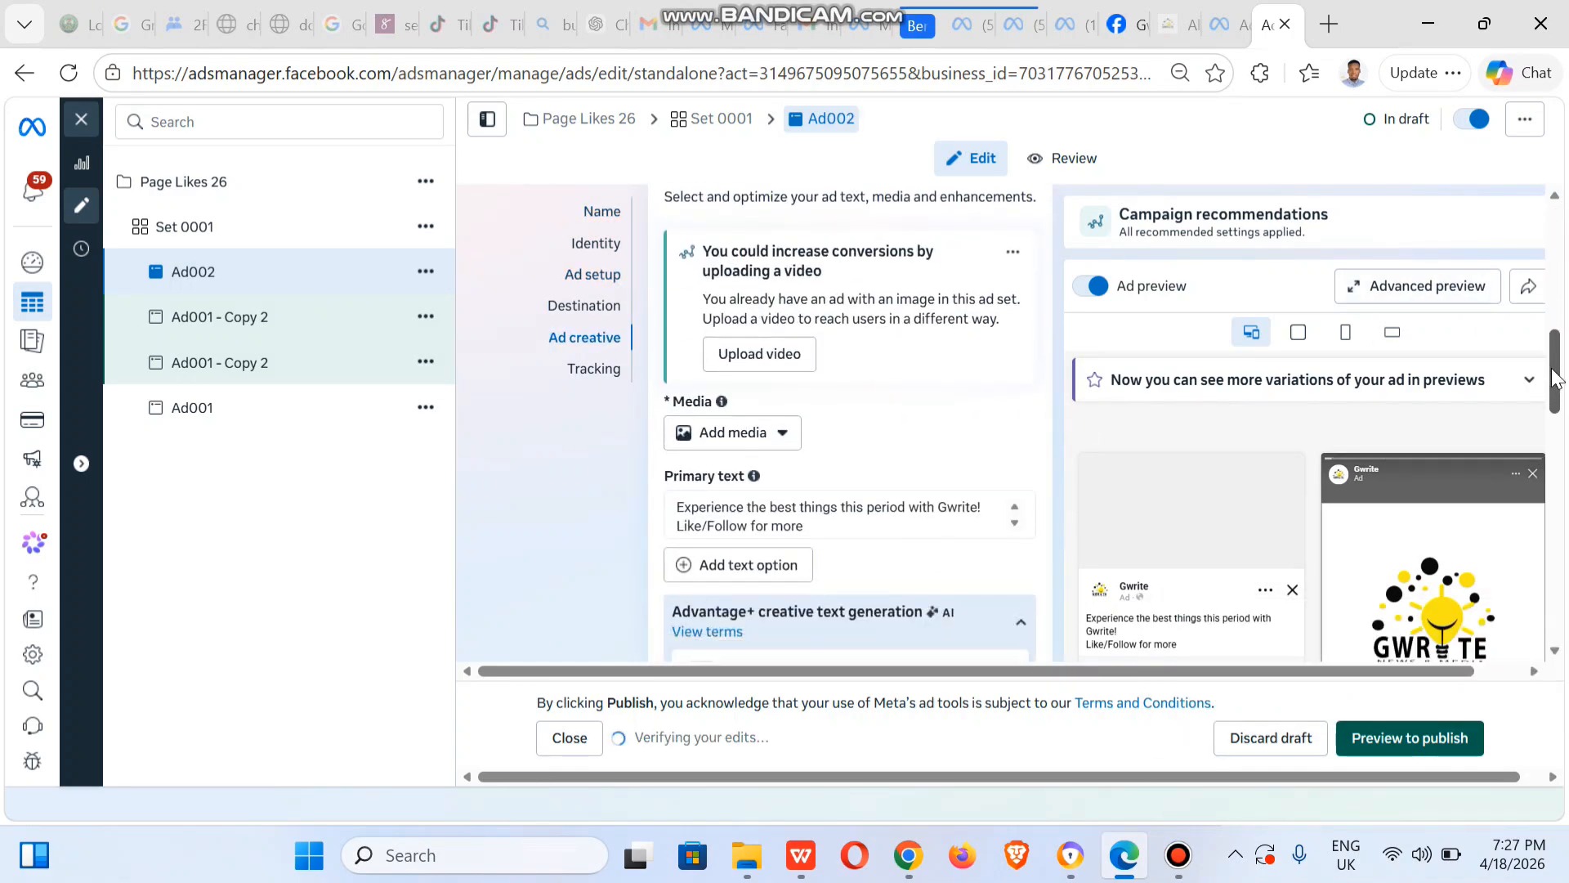
pyautogui.click(742, 433)
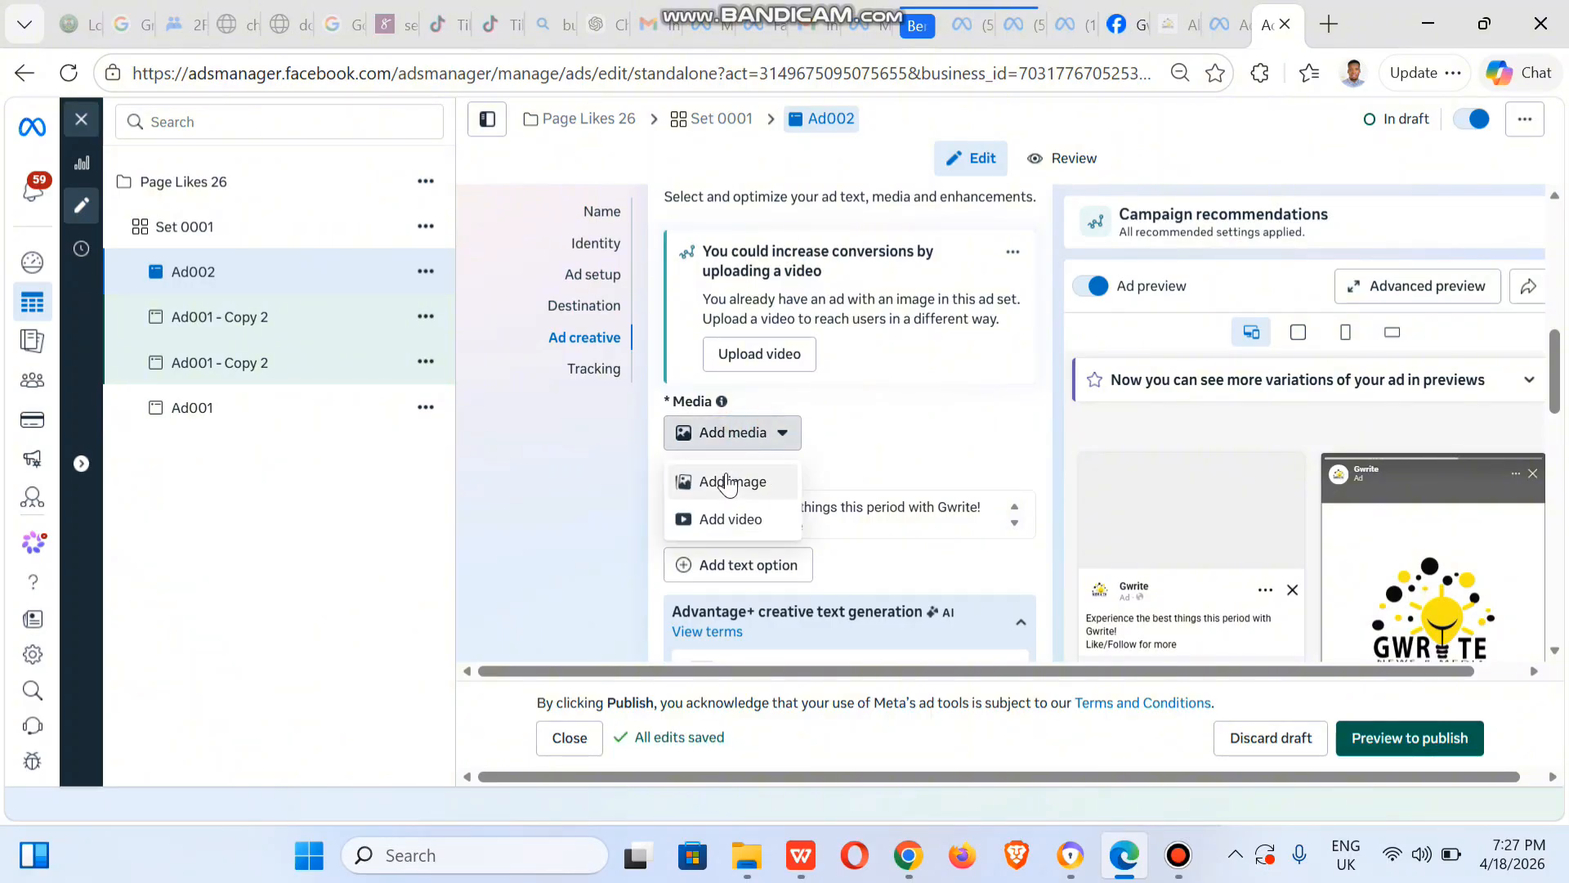
pyautogui.click(721, 481)
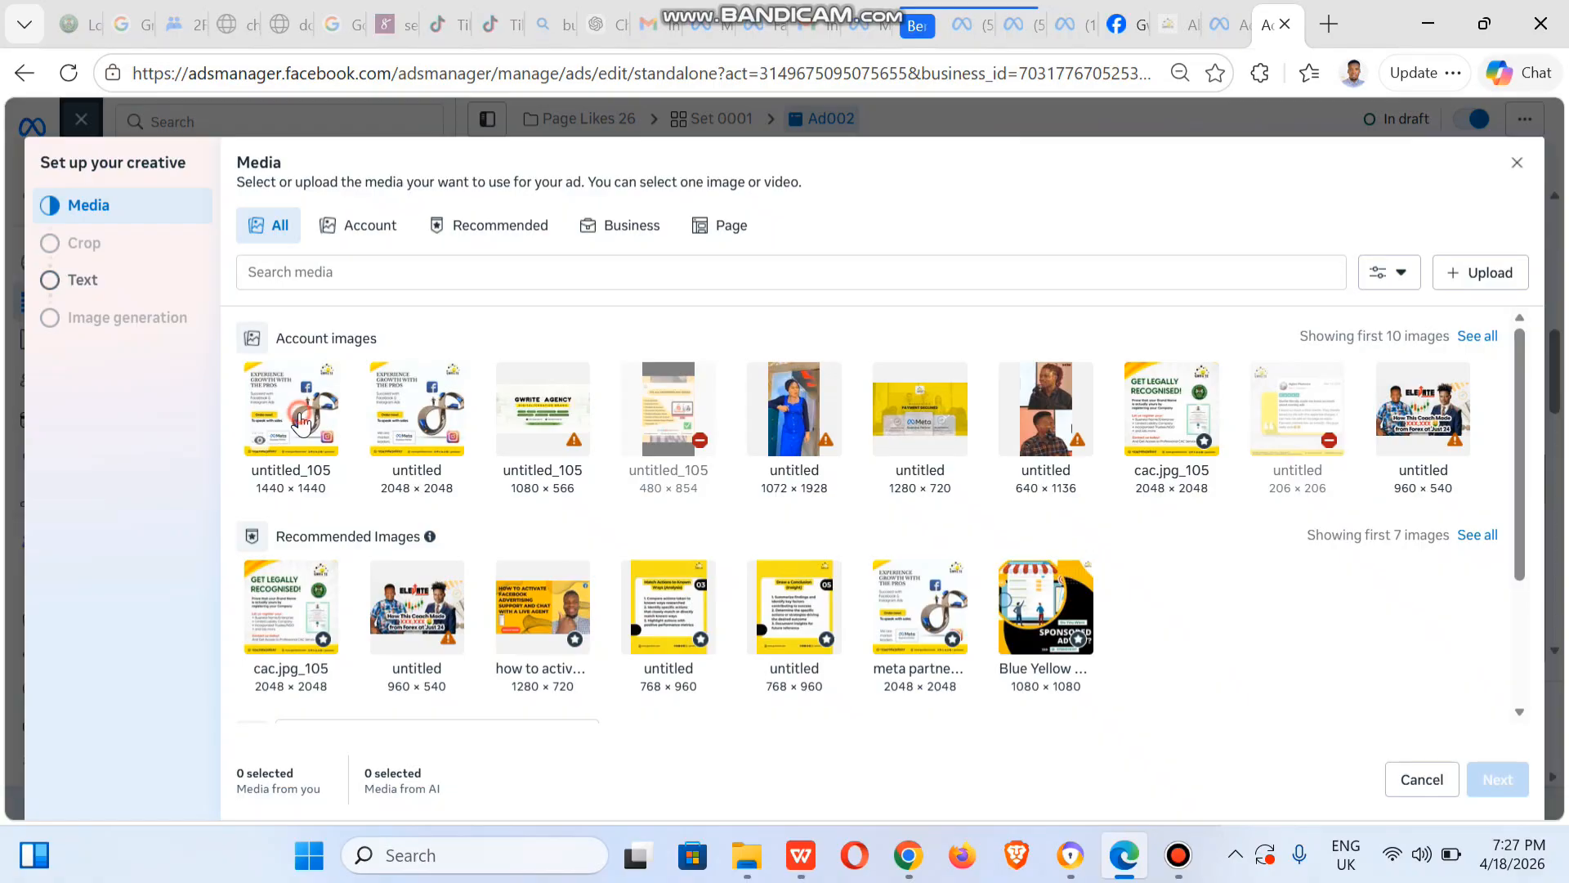
pyautogui.click(303, 421)
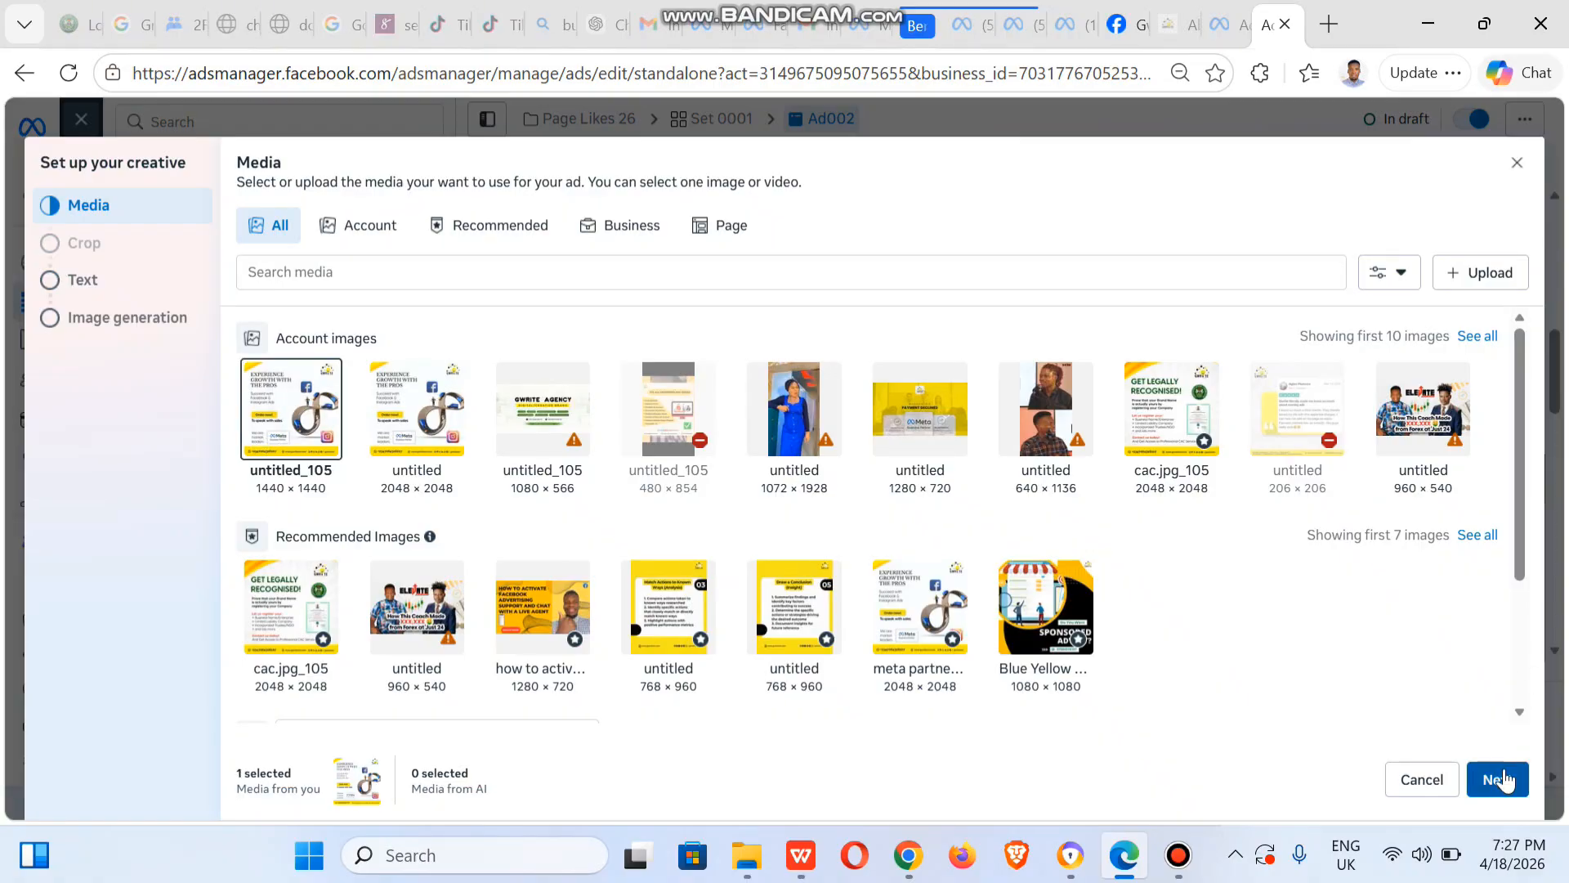
pyautogui.click(1505, 780)
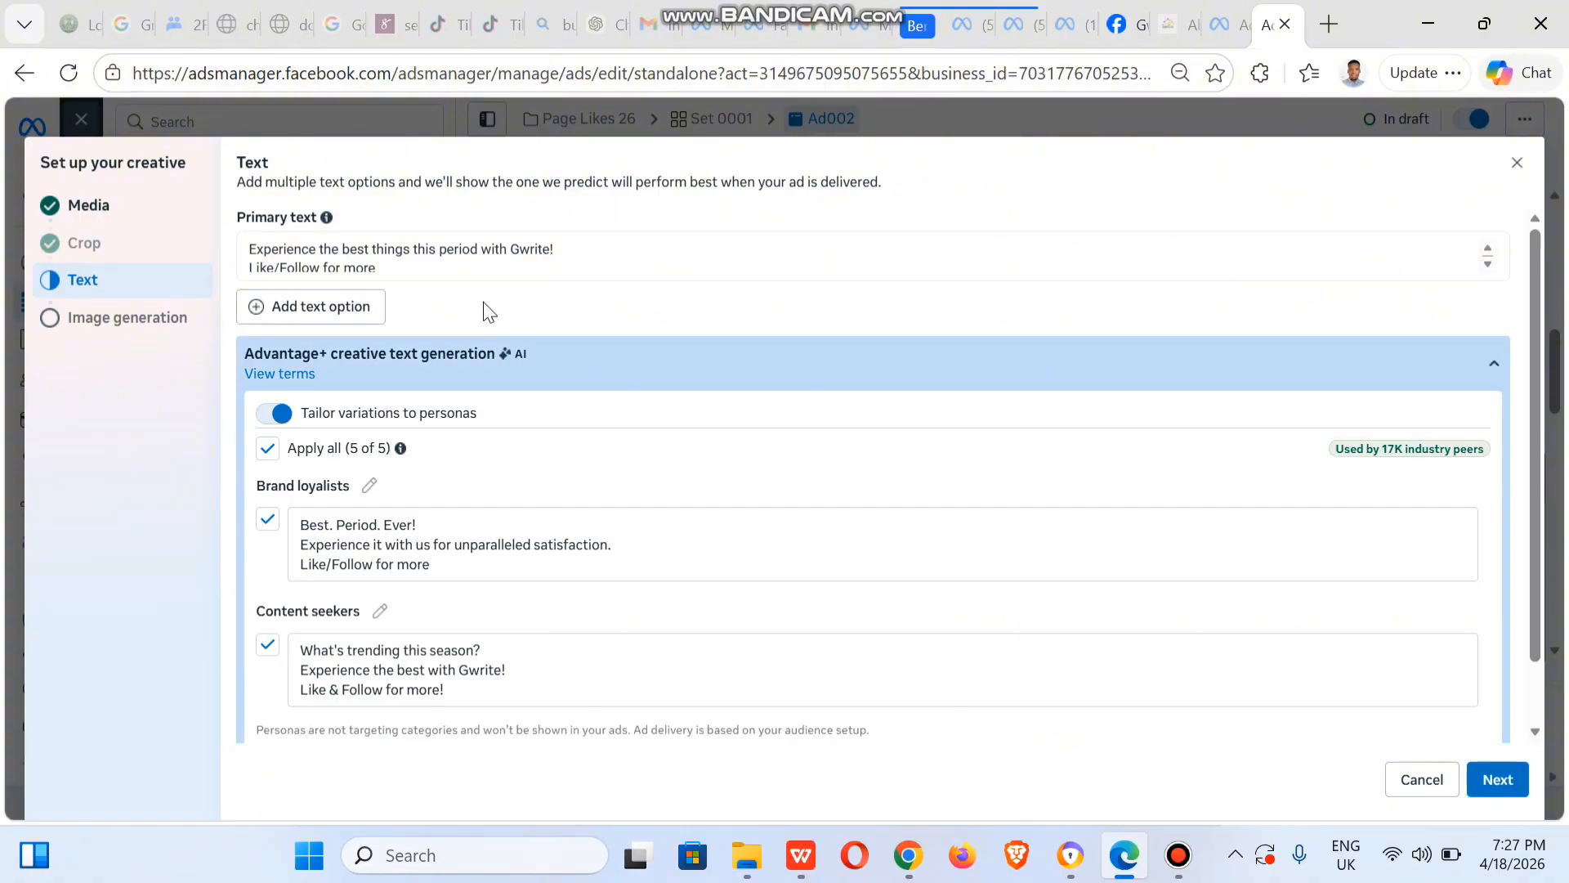
# - Replace the second line of Ad002's primary text with "Grow with Us" and complete the creative setup
pyautogui.click(374, 267)
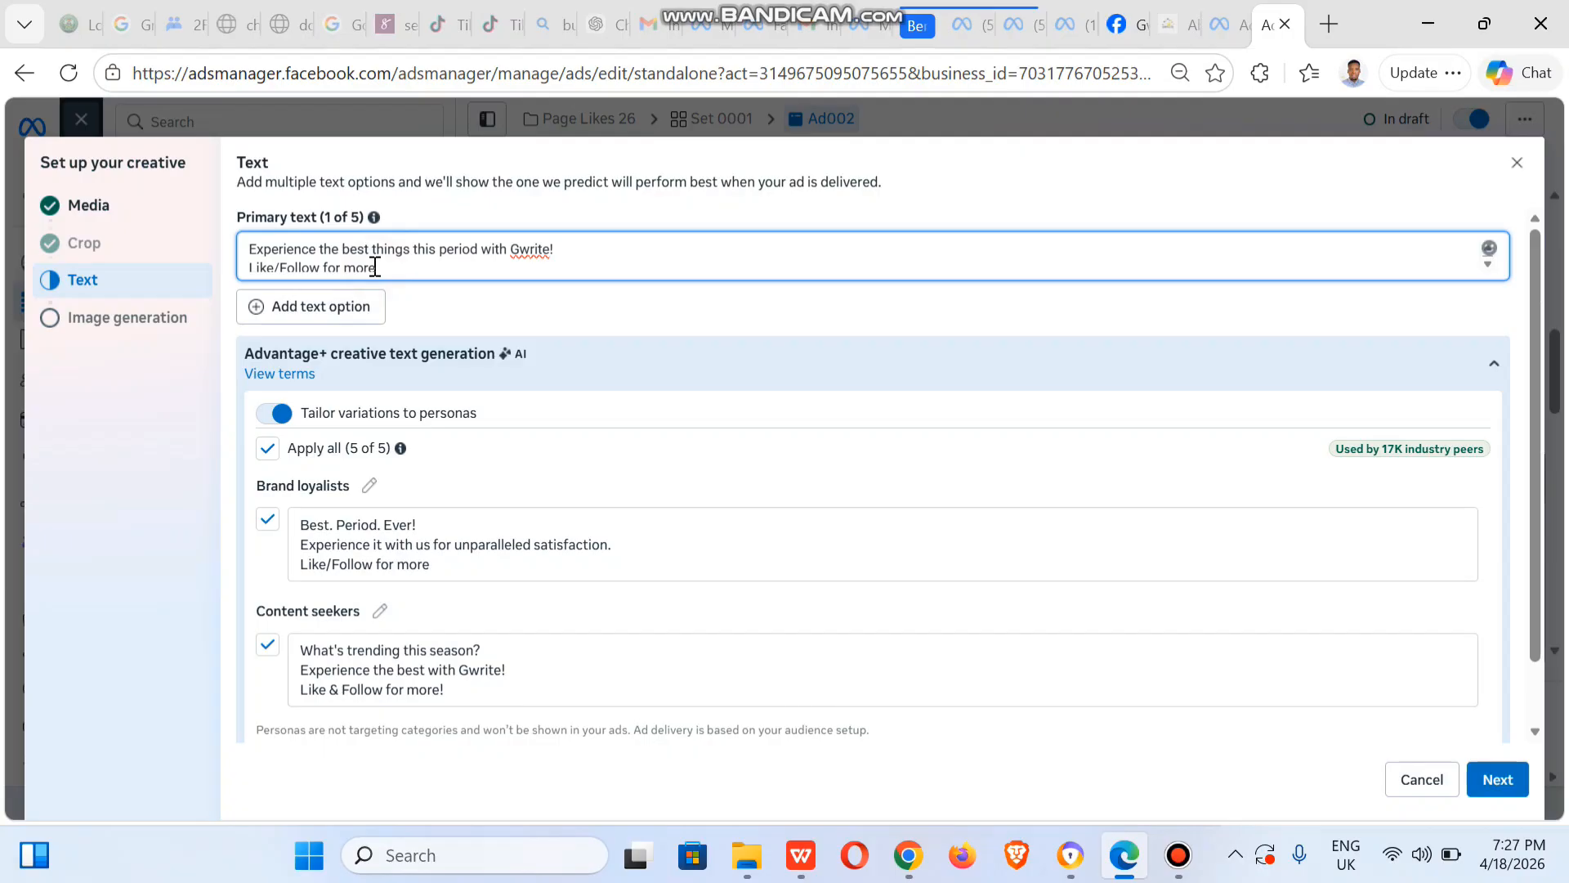
pyautogui.hotkey('ctrl', 'shift', 'Left')
pyautogui.hotkey('ctrl', 'shift', 'Left')
pyautogui.hotkey('ctrl', 'shift', 'Left')
pyautogui.hotkey('ctrl', 'shift', 'Left')
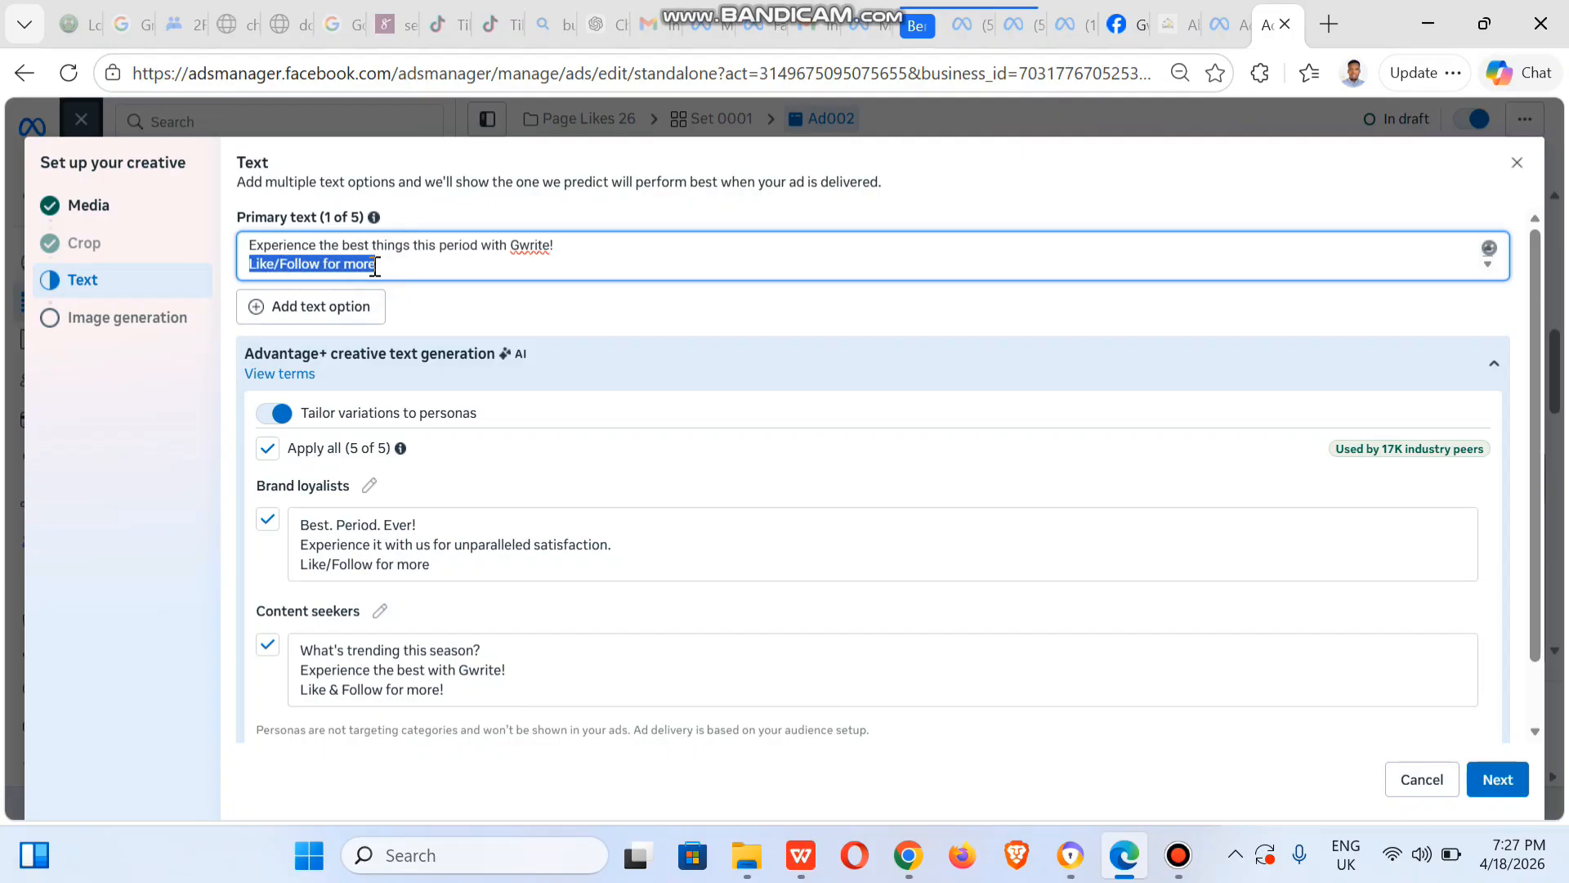
pyautogui.write('Grow')
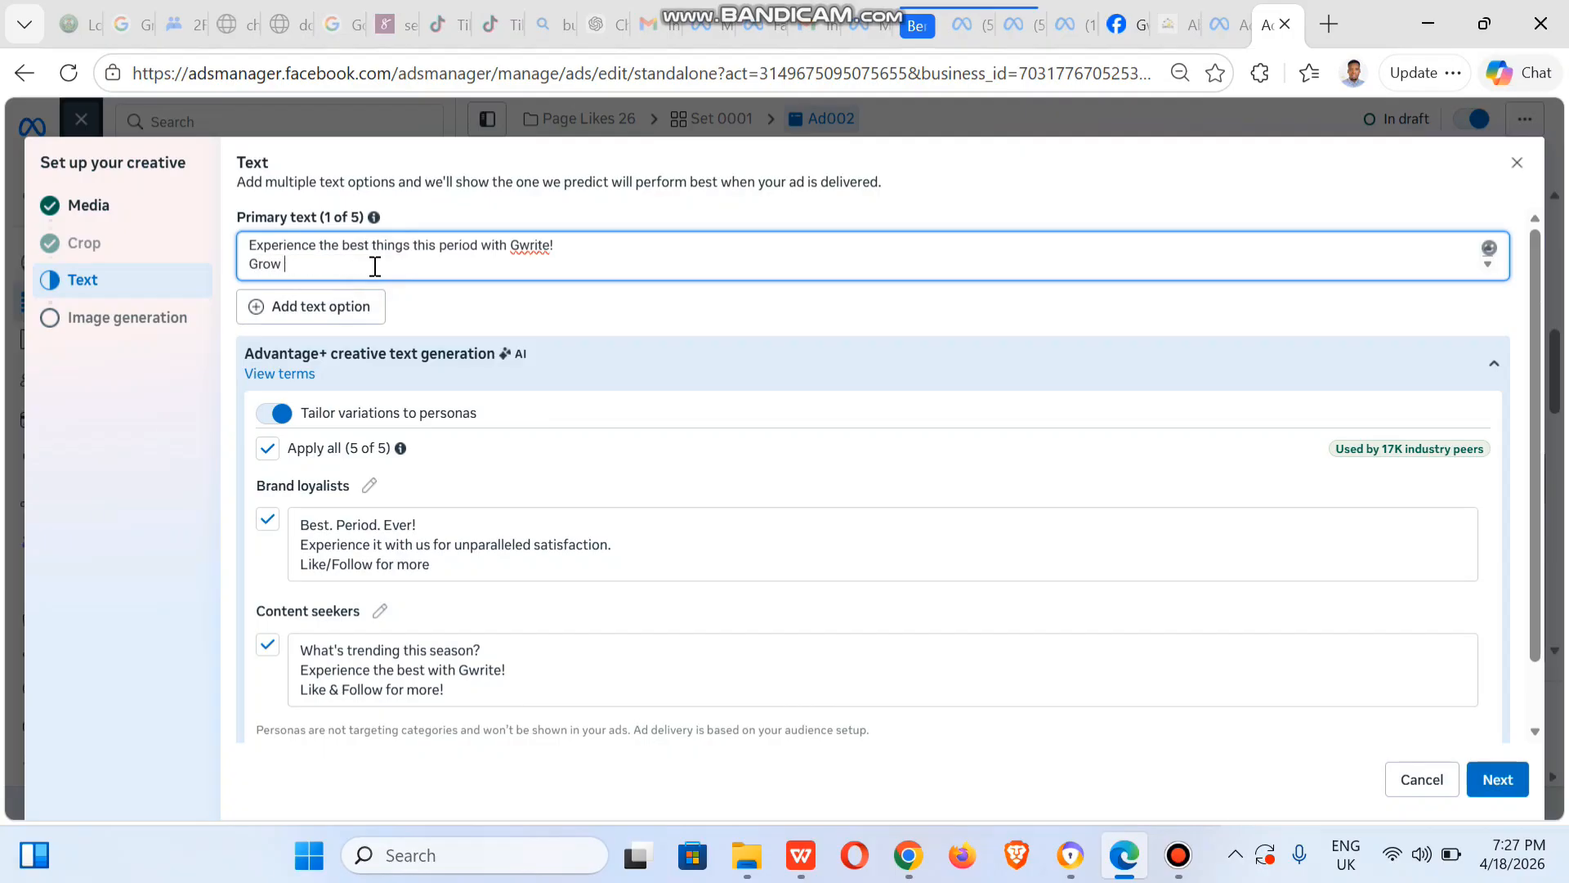
pyautogui.write(' with US')
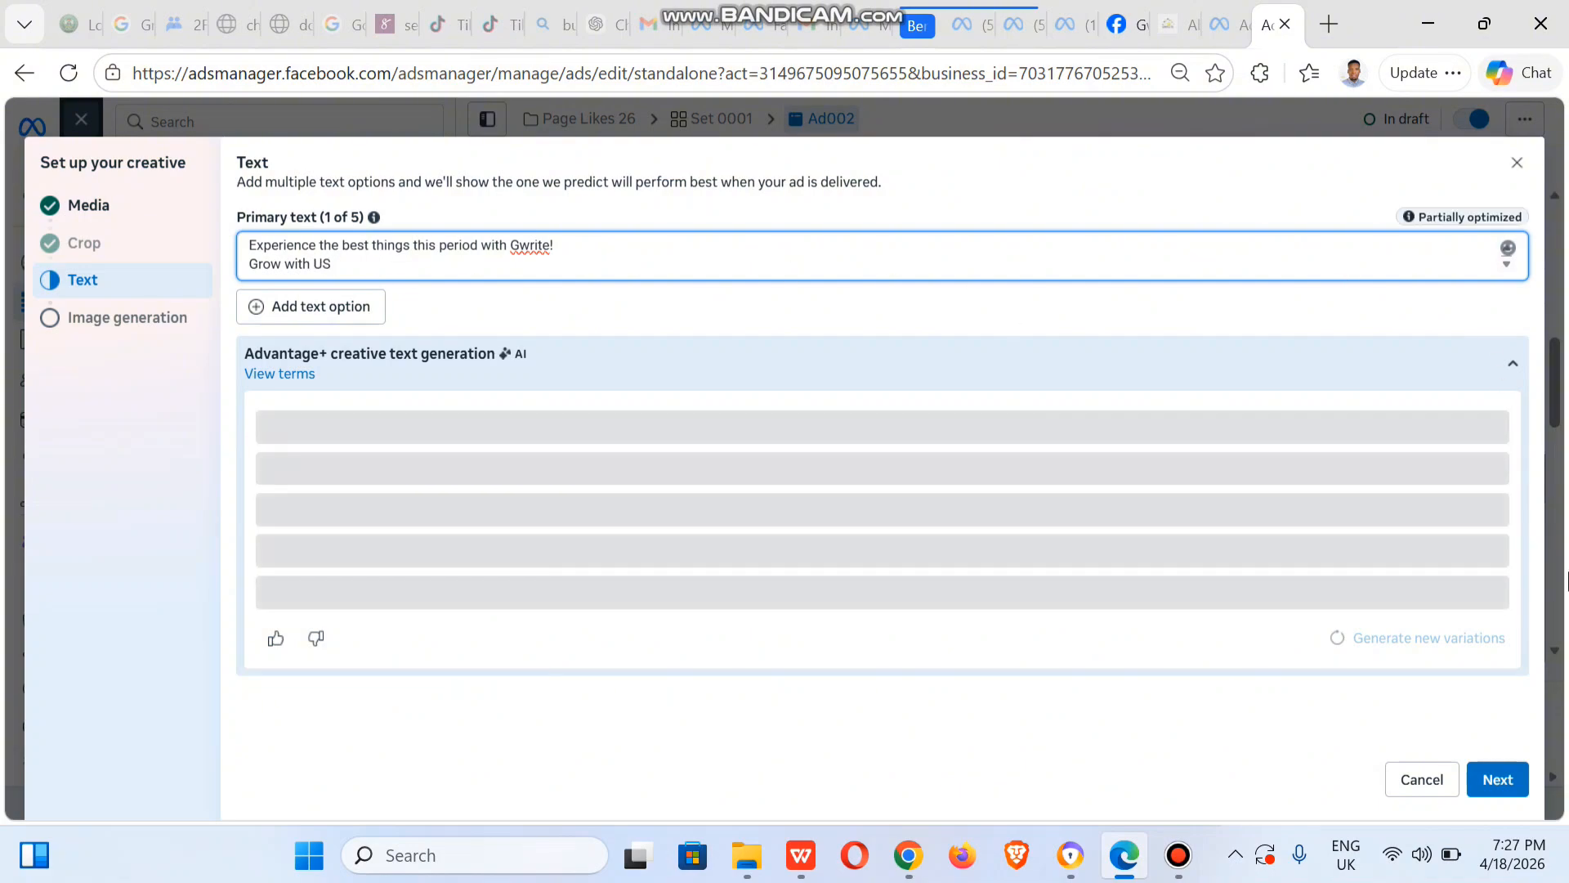
pyautogui.press('BackSpace')
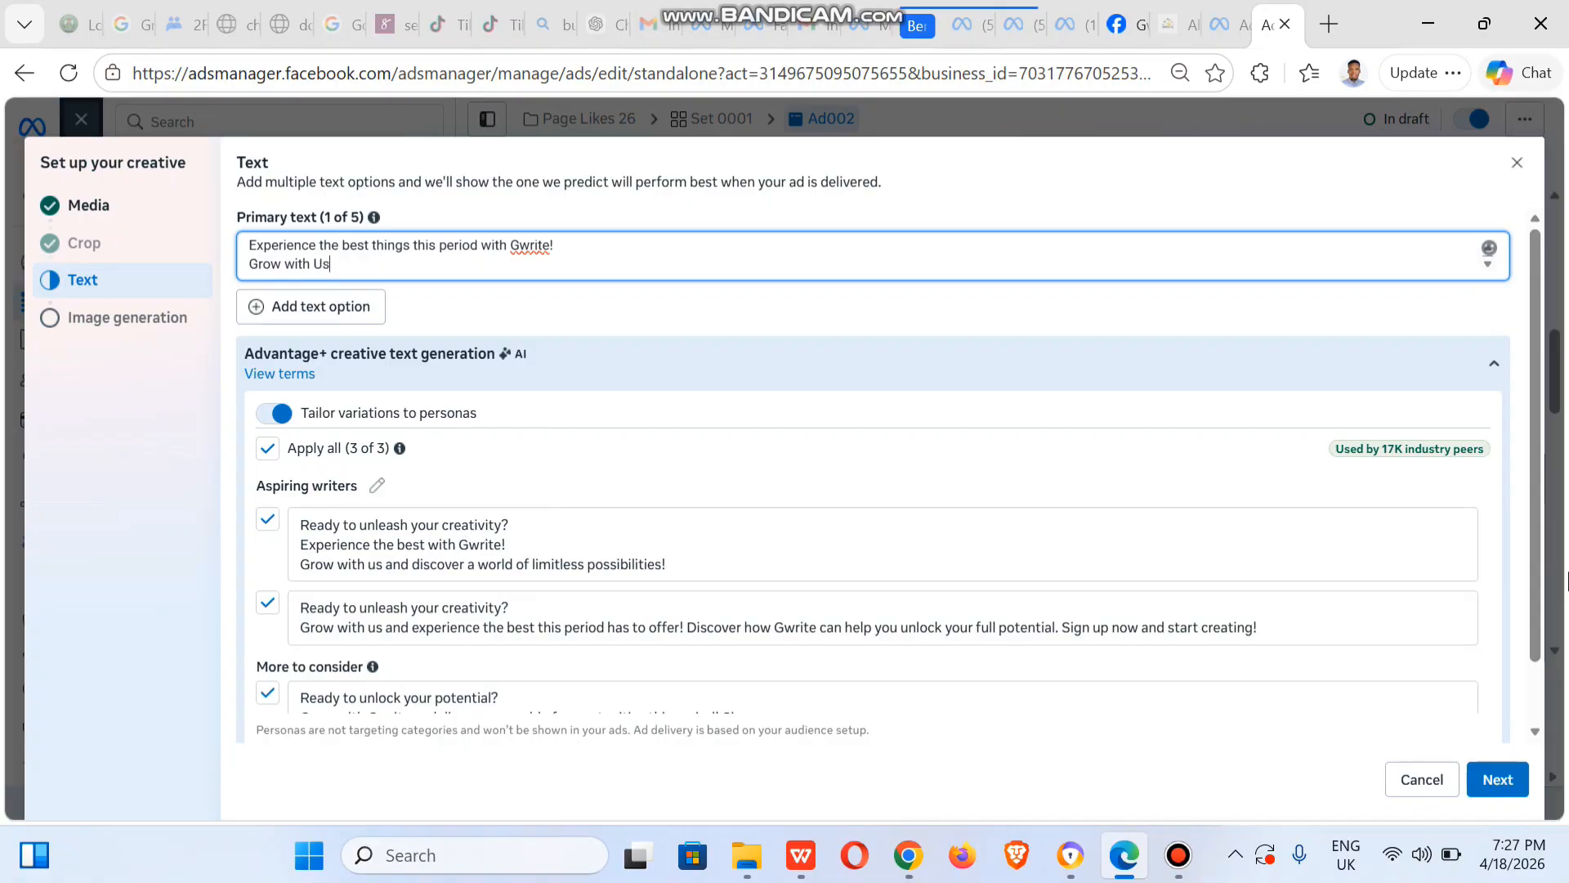
pyautogui.click(1506, 791)
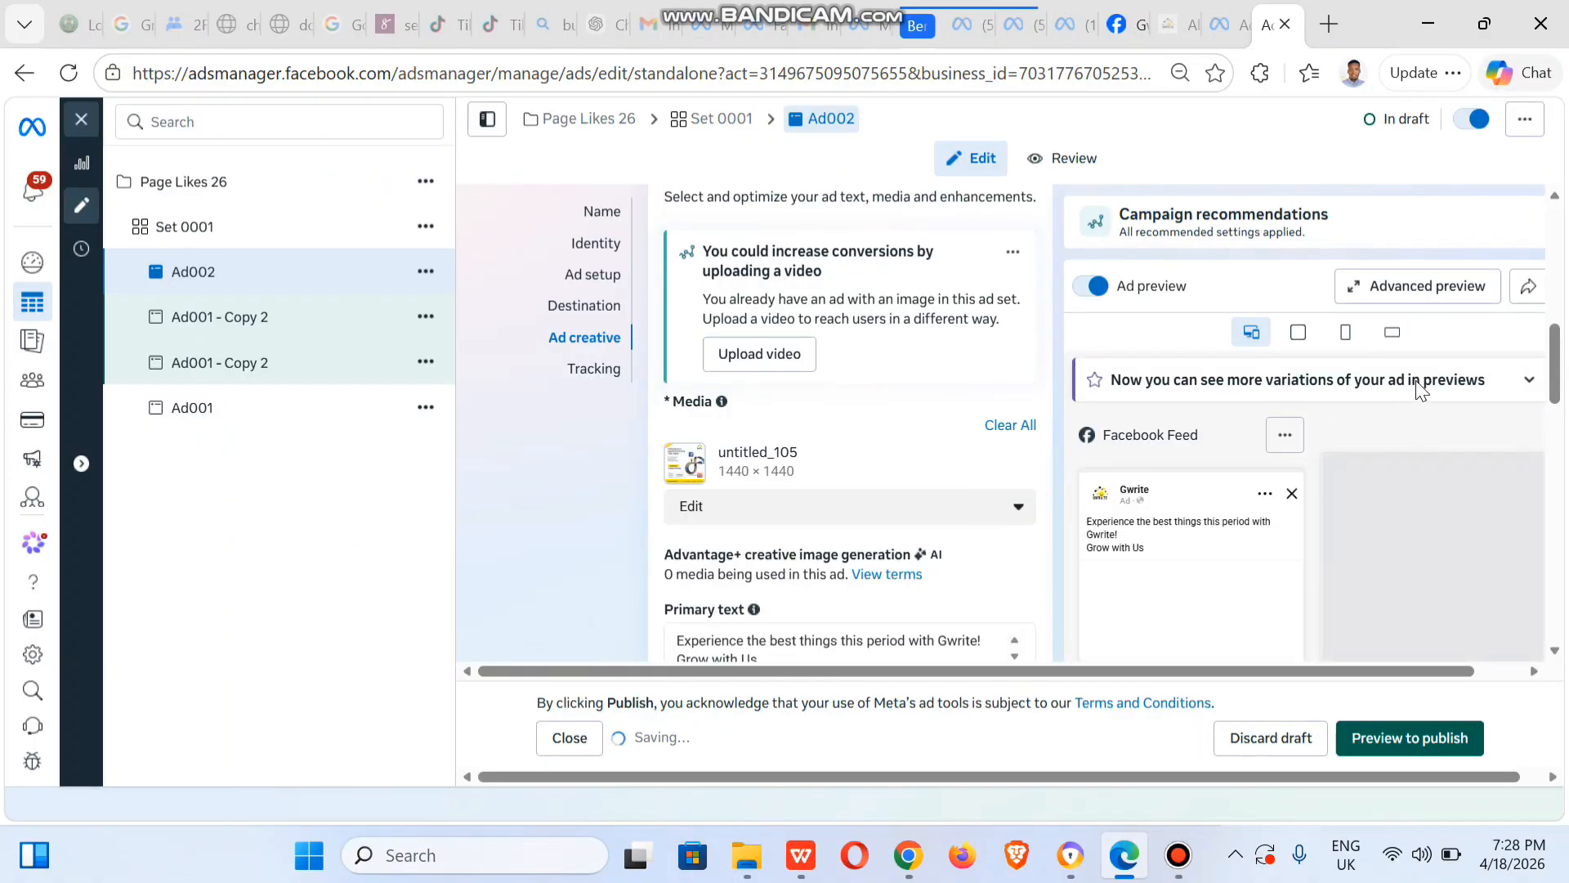
# - Preview the Ad002 setup and publish the ad
pyautogui.moveTo(1556, 385); pyautogui.dragTo(1559, 619)
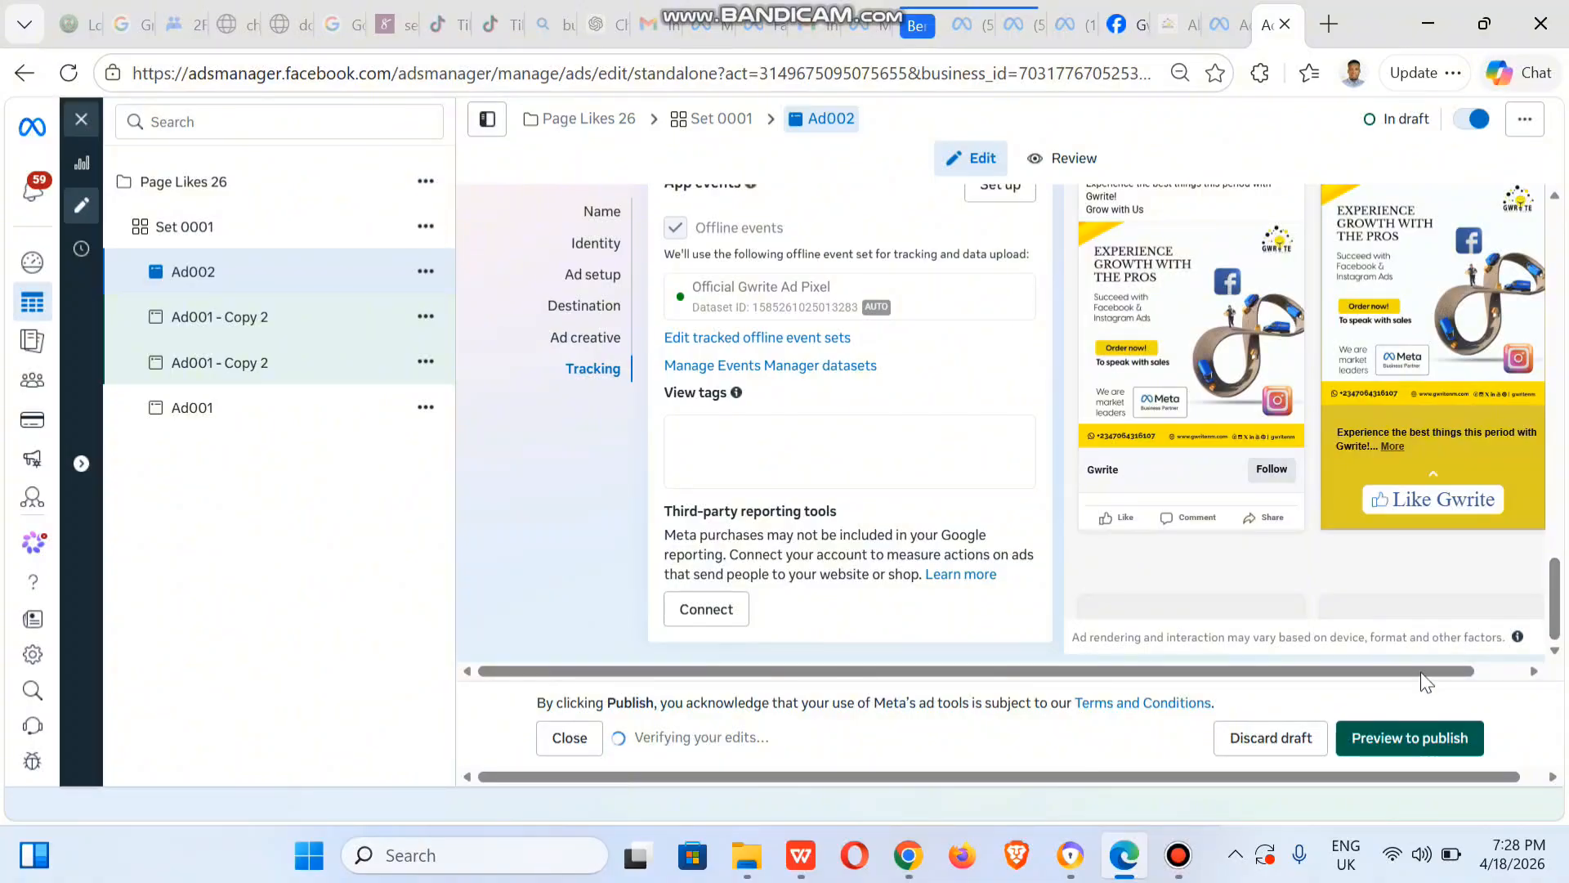
pyautogui.click(1402, 744)
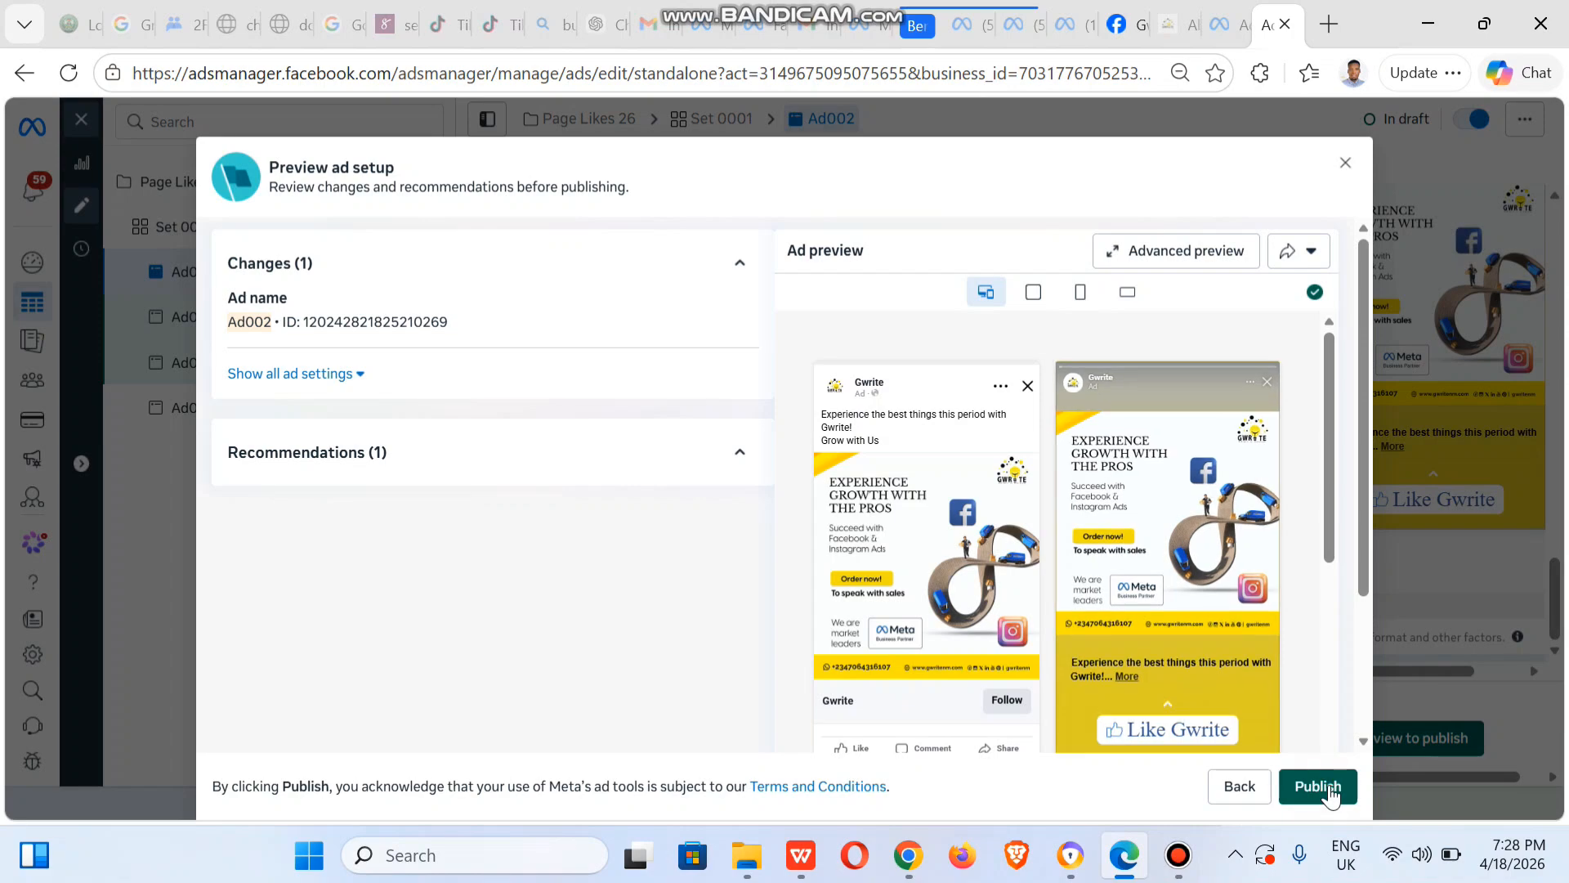
pyautogui.click(1332, 796)
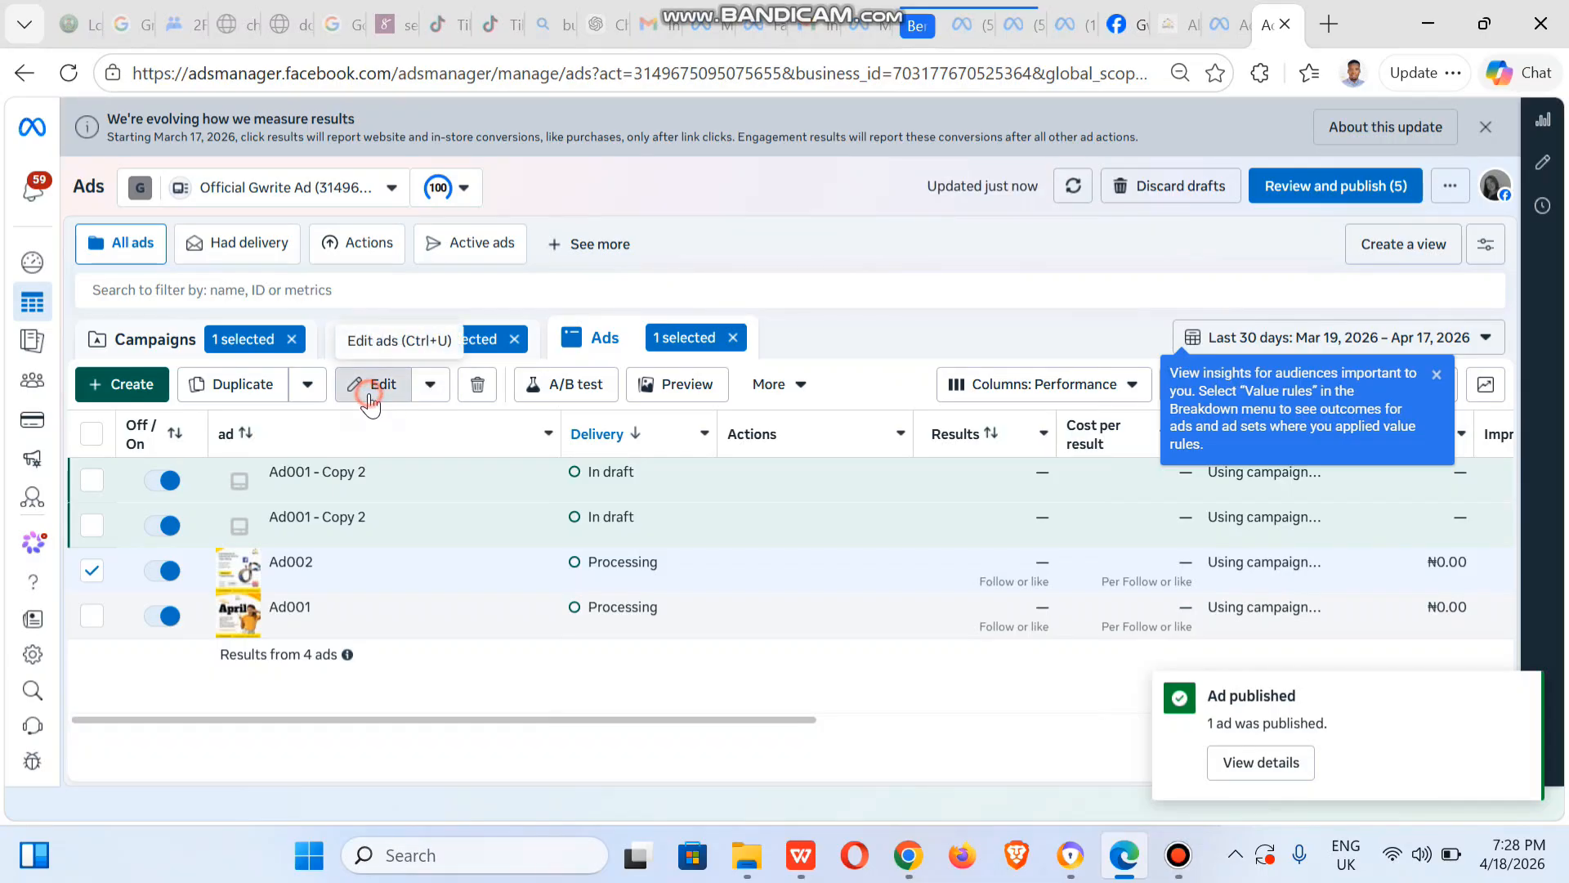
# - Reopen the ad editor and rename the second "Ad001 - Copy 2" ad as "Ad003"
pyautogui.click(371, 404)
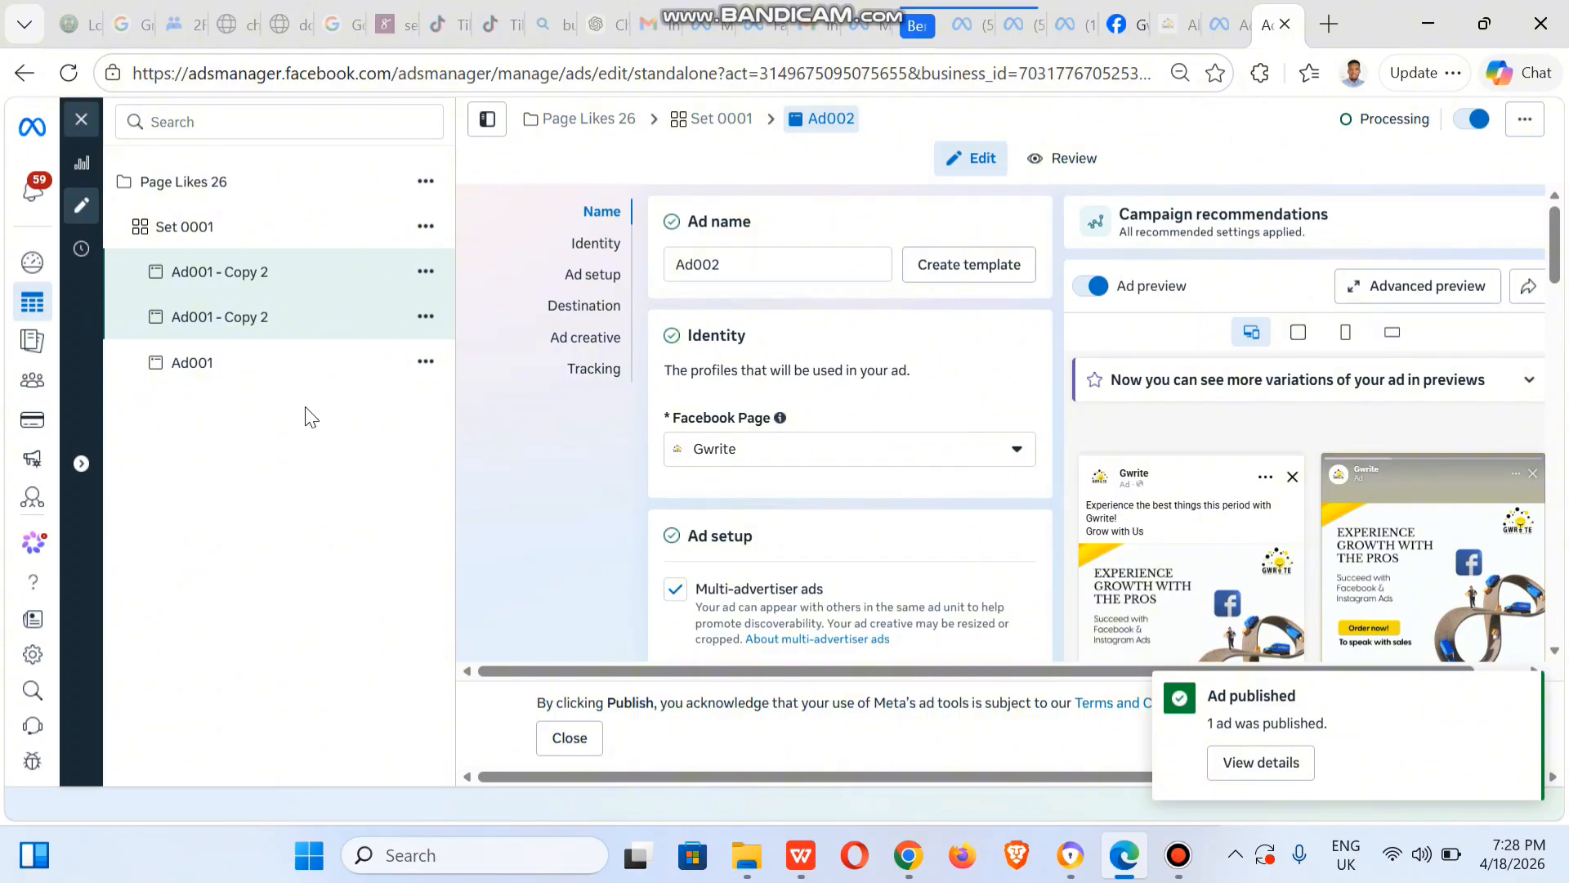
pyautogui.click(294, 325)
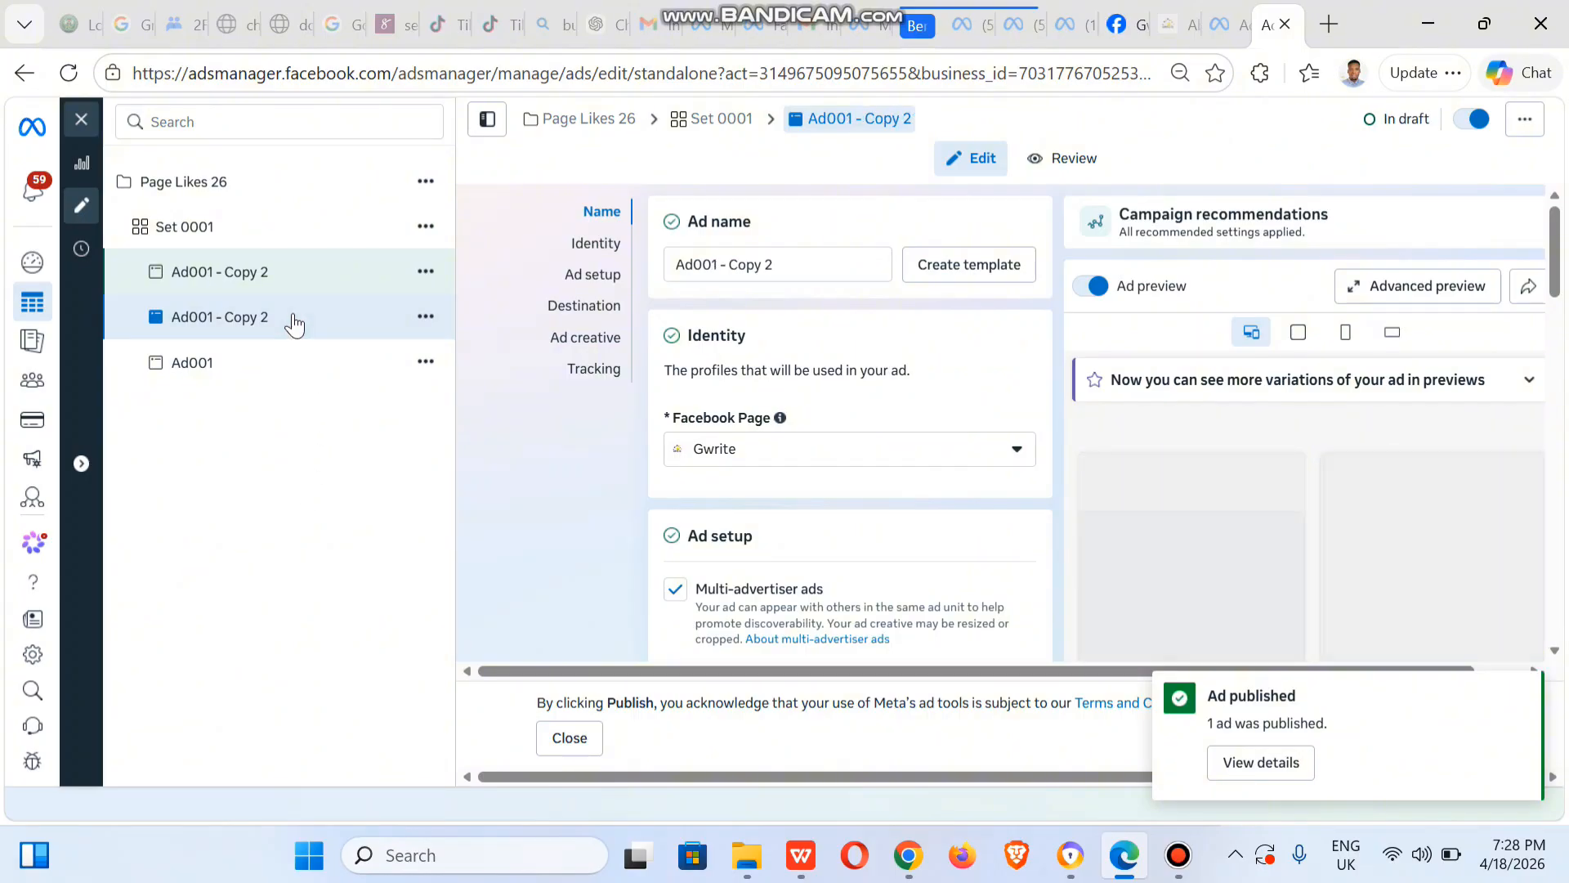
pyautogui.click(787, 268)
pyautogui.press('BackSpace')
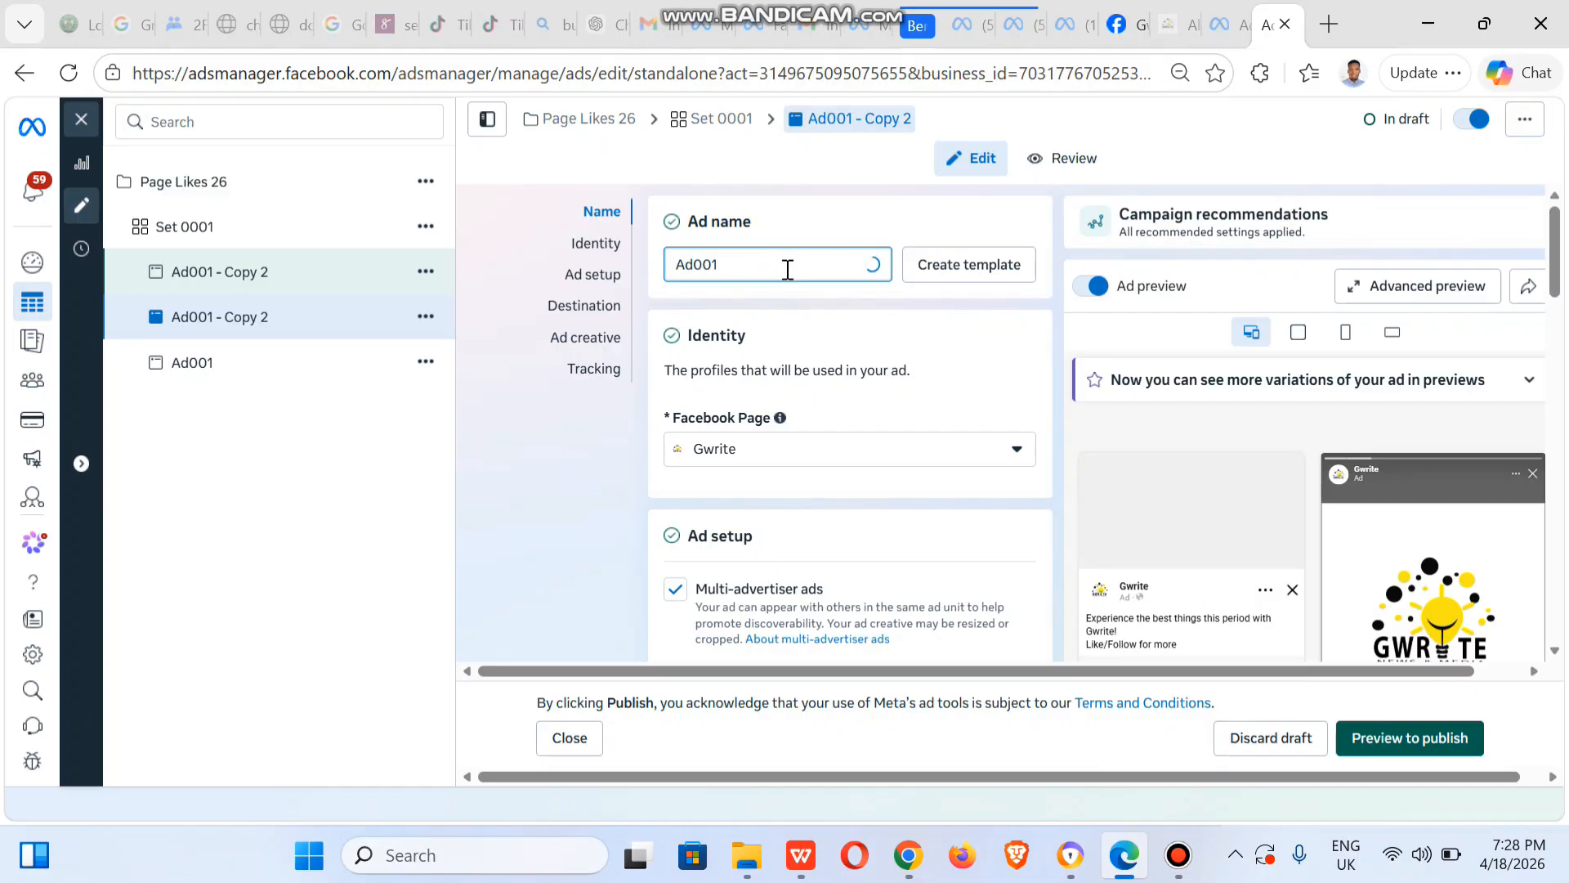
pyautogui.write('Ad003')
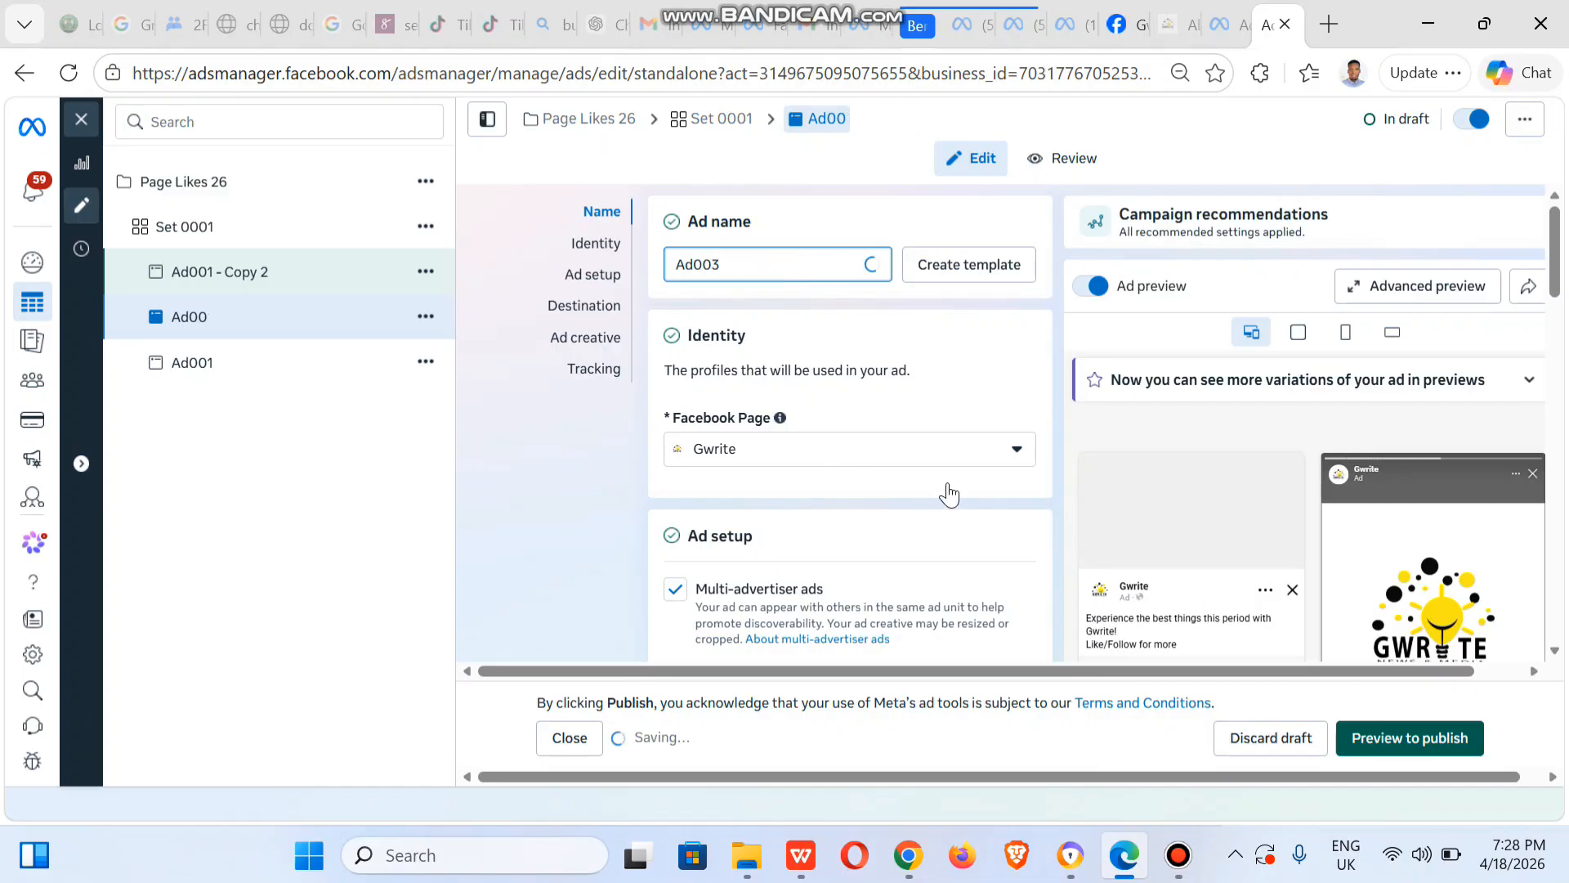
# - Add the 2140 × 3840 account video "copy_72122BDB…" as Ad003's media and complete the creative setup with its existing primary text
pyautogui.click(1558, 274)
pyautogui.moveTo(1559, 273); pyautogui.dragTo(1559, 391)
pyautogui.click(723, 363)
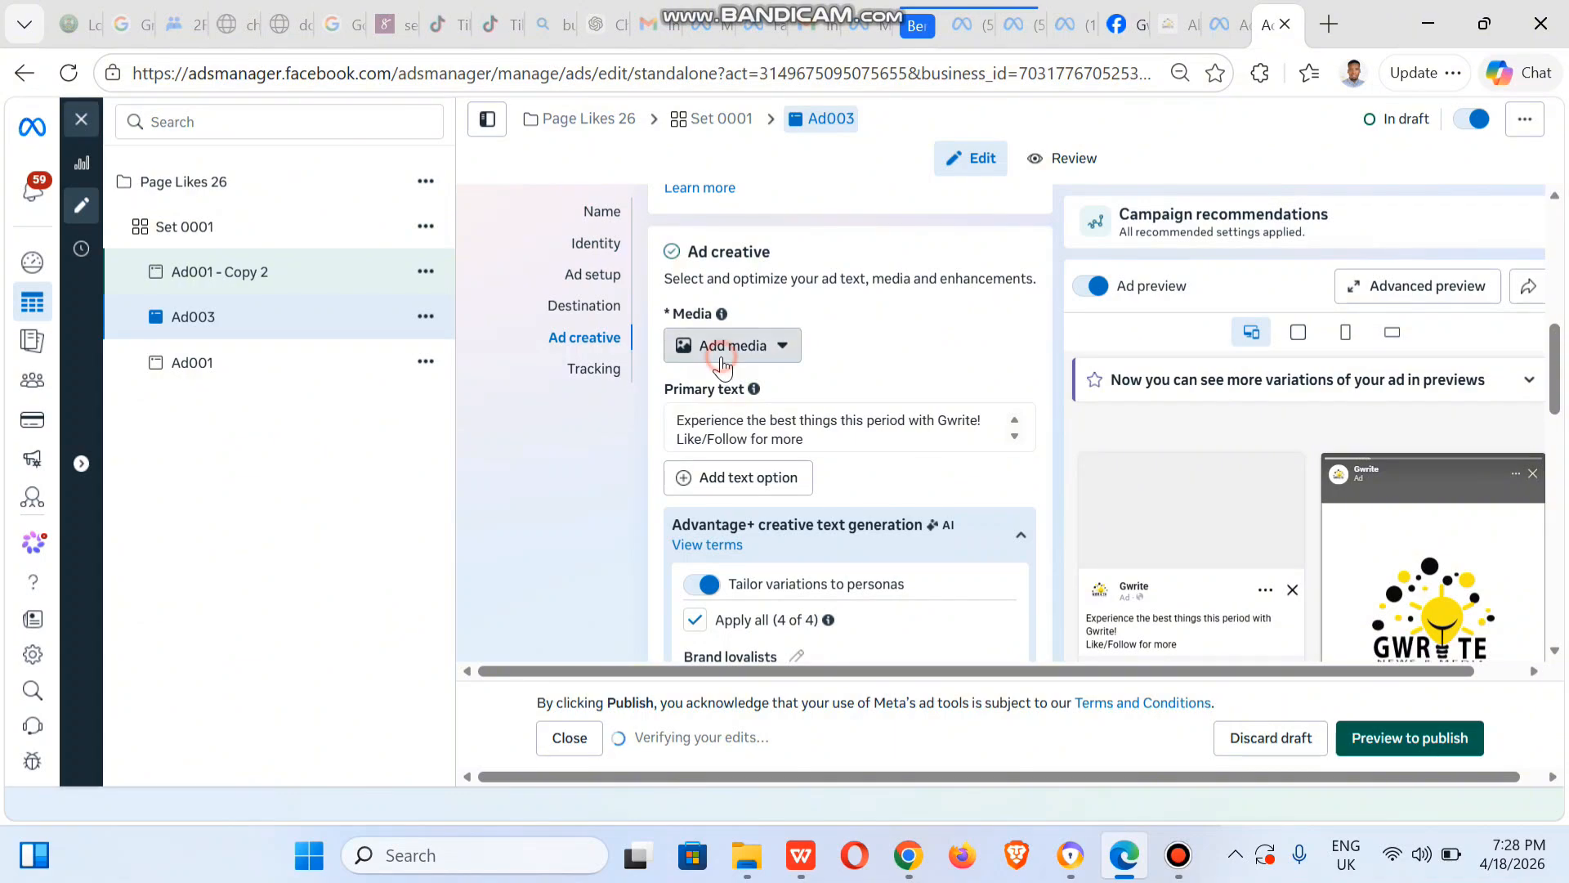
pyautogui.click(742, 423)
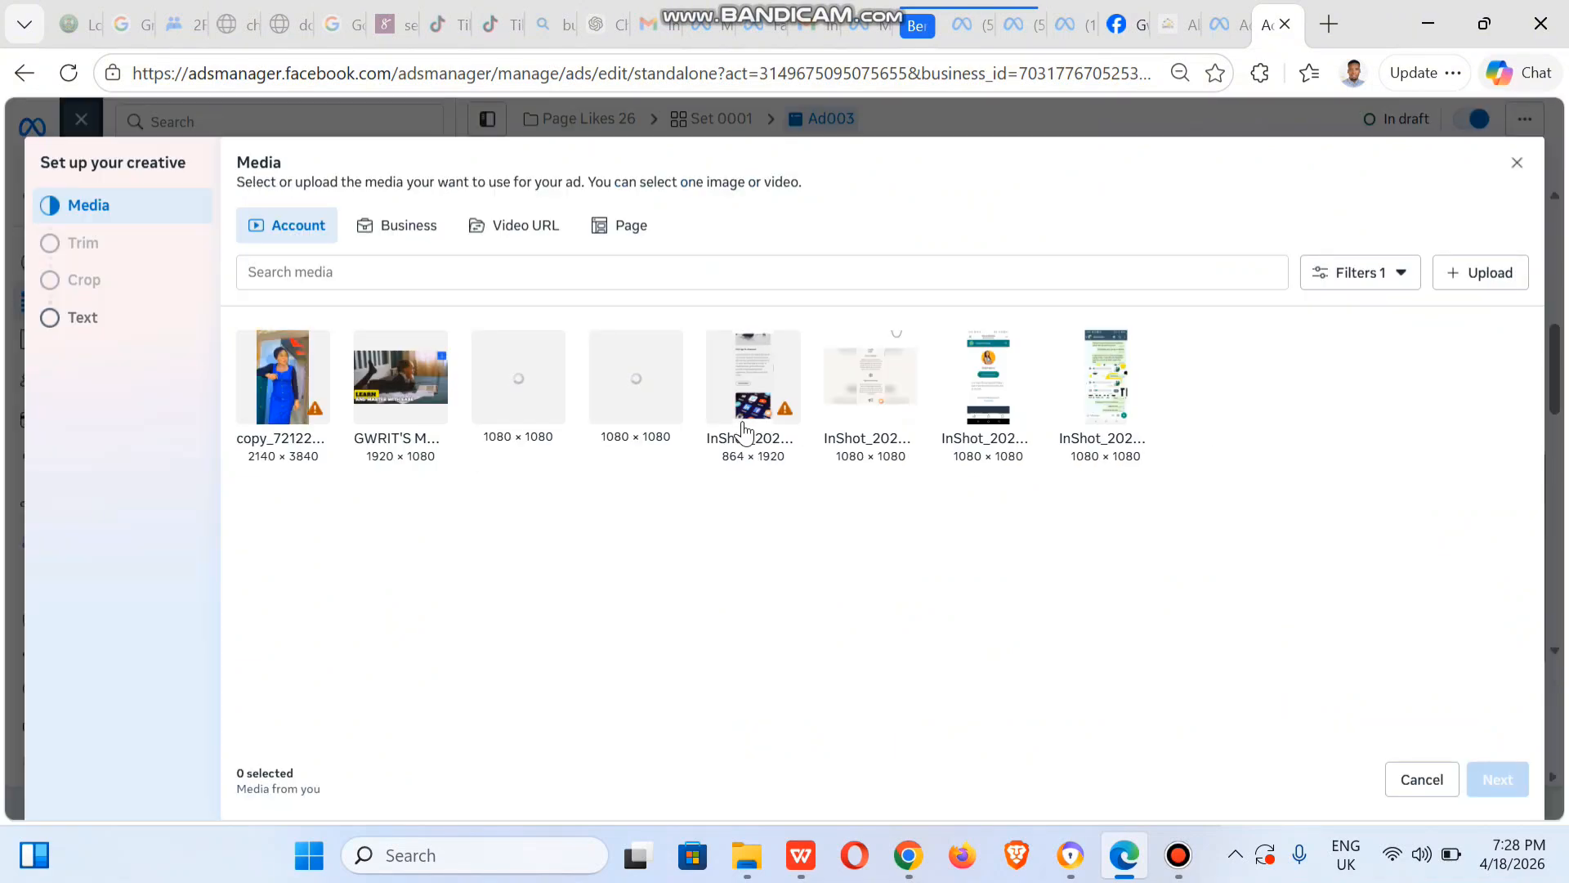
pyautogui.click(294, 392)
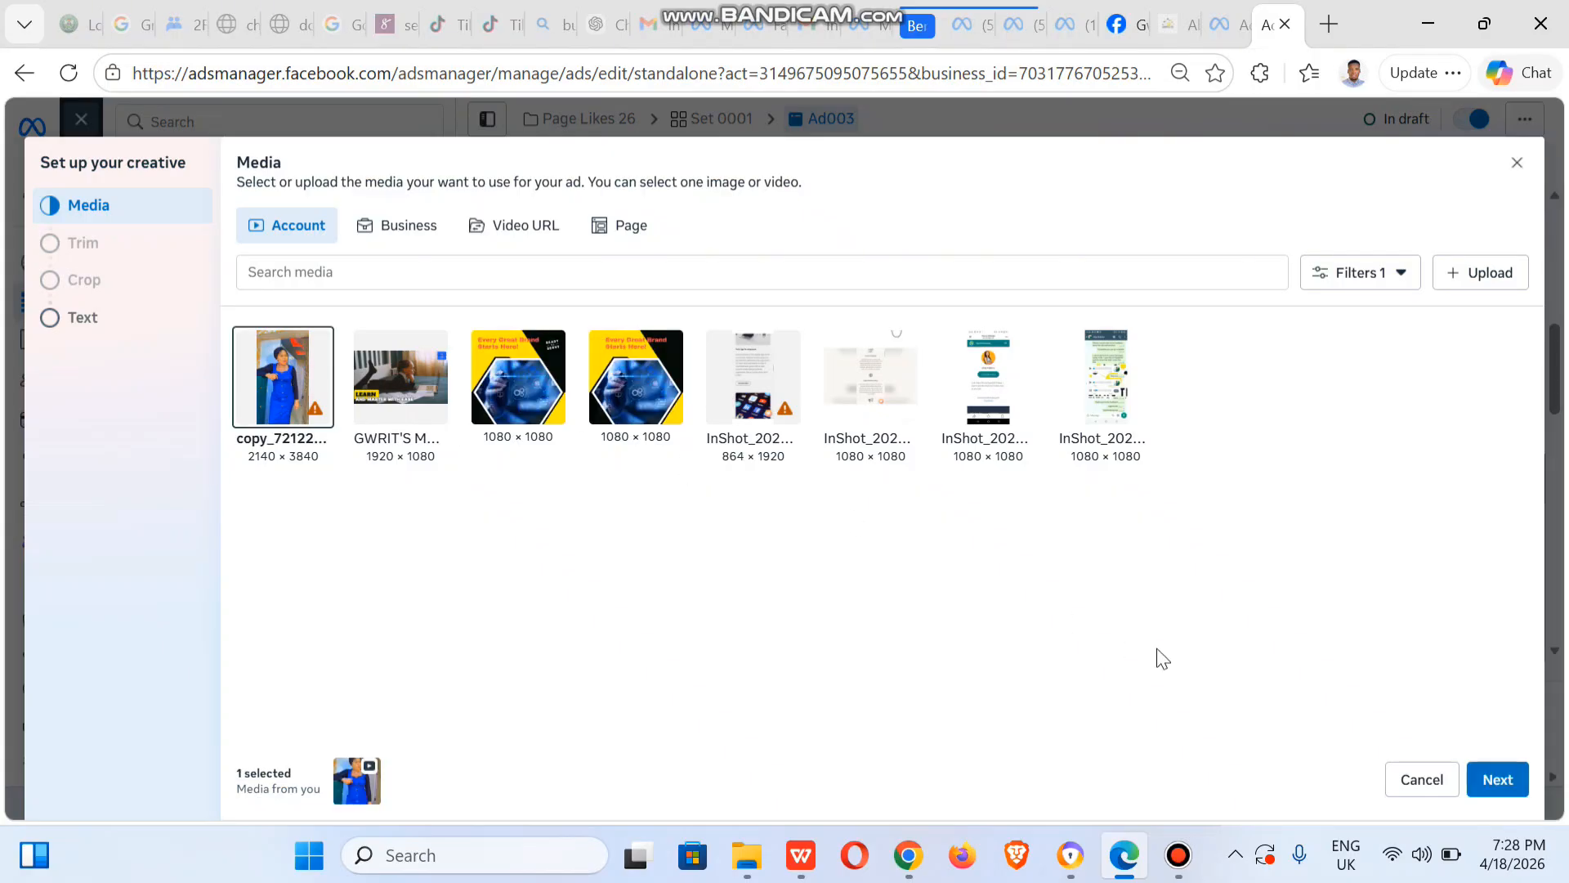
pyautogui.click(1502, 780)
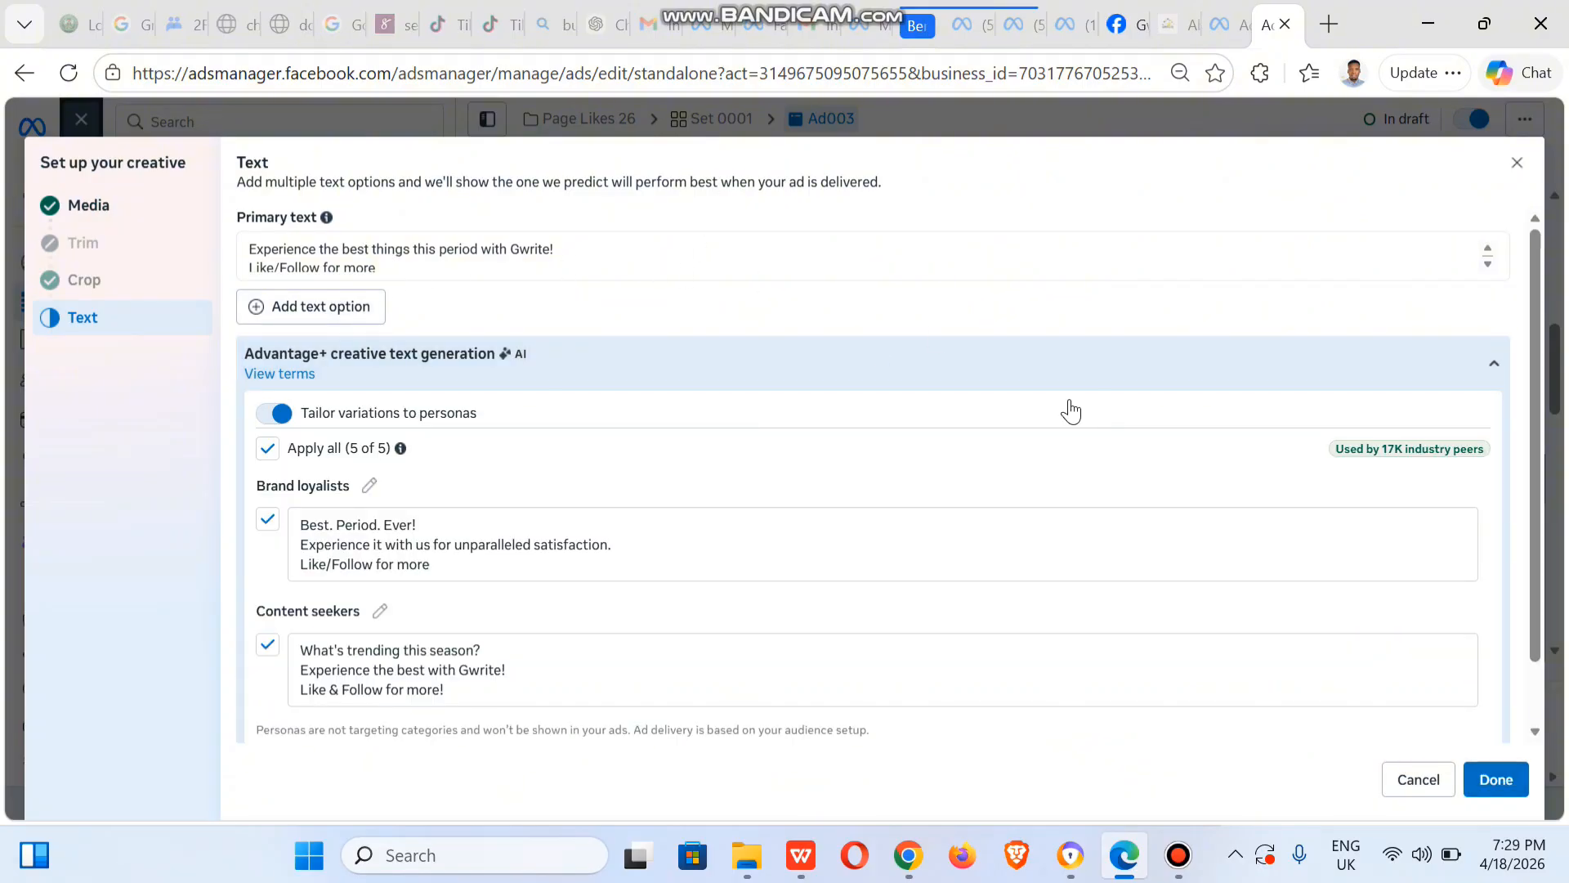
pyautogui.click(1504, 781)
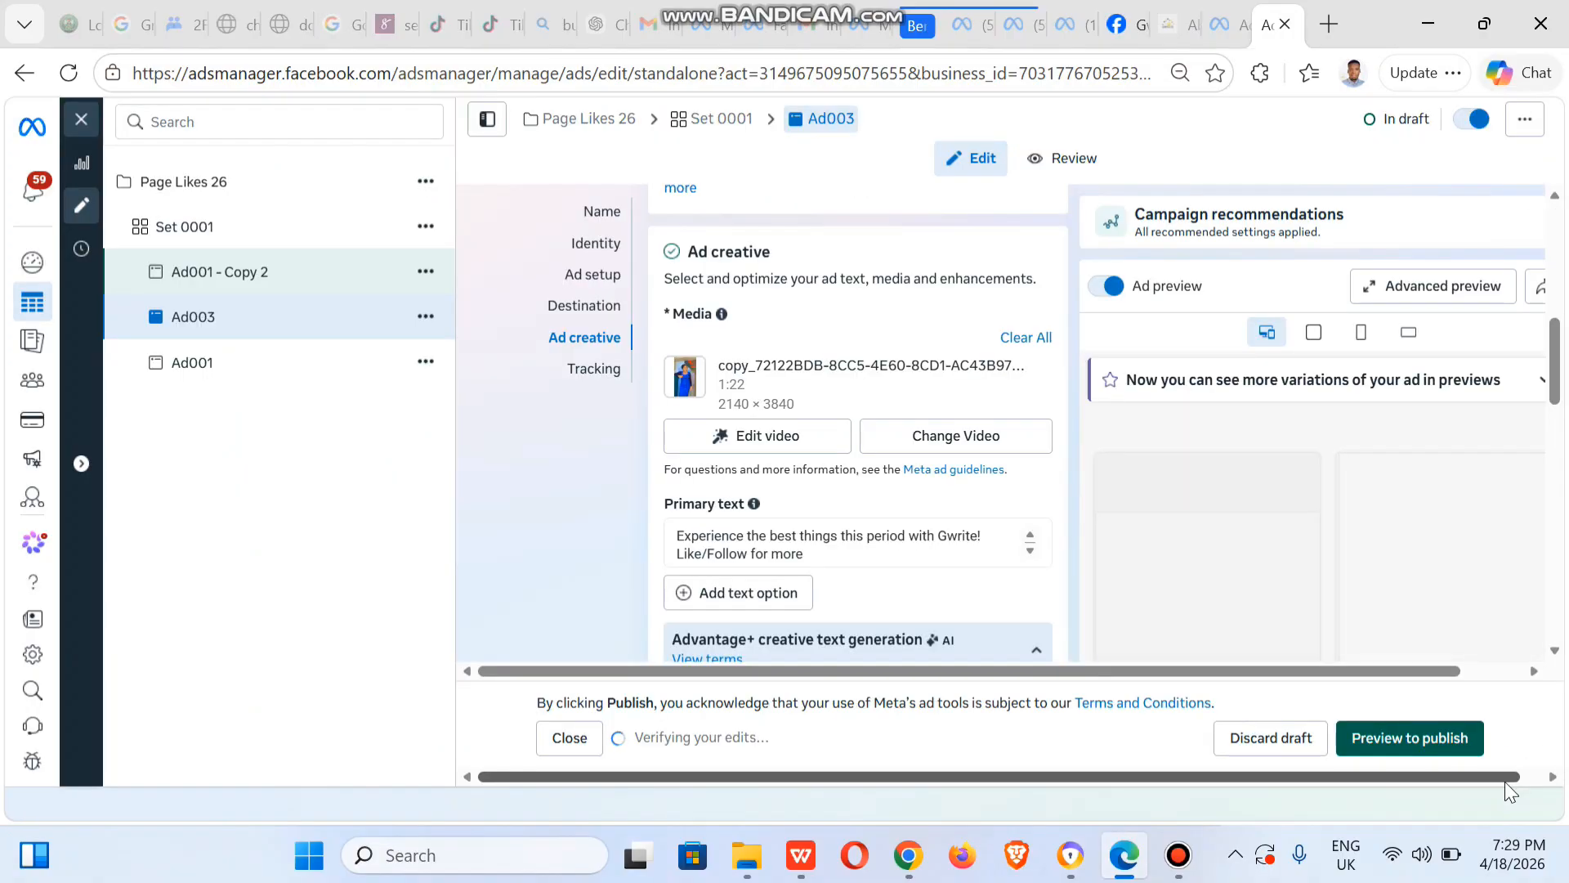
# - Preview the Ad003 setup, publish the ad and dismiss the publishing notification
pyautogui.click(1428, 746)
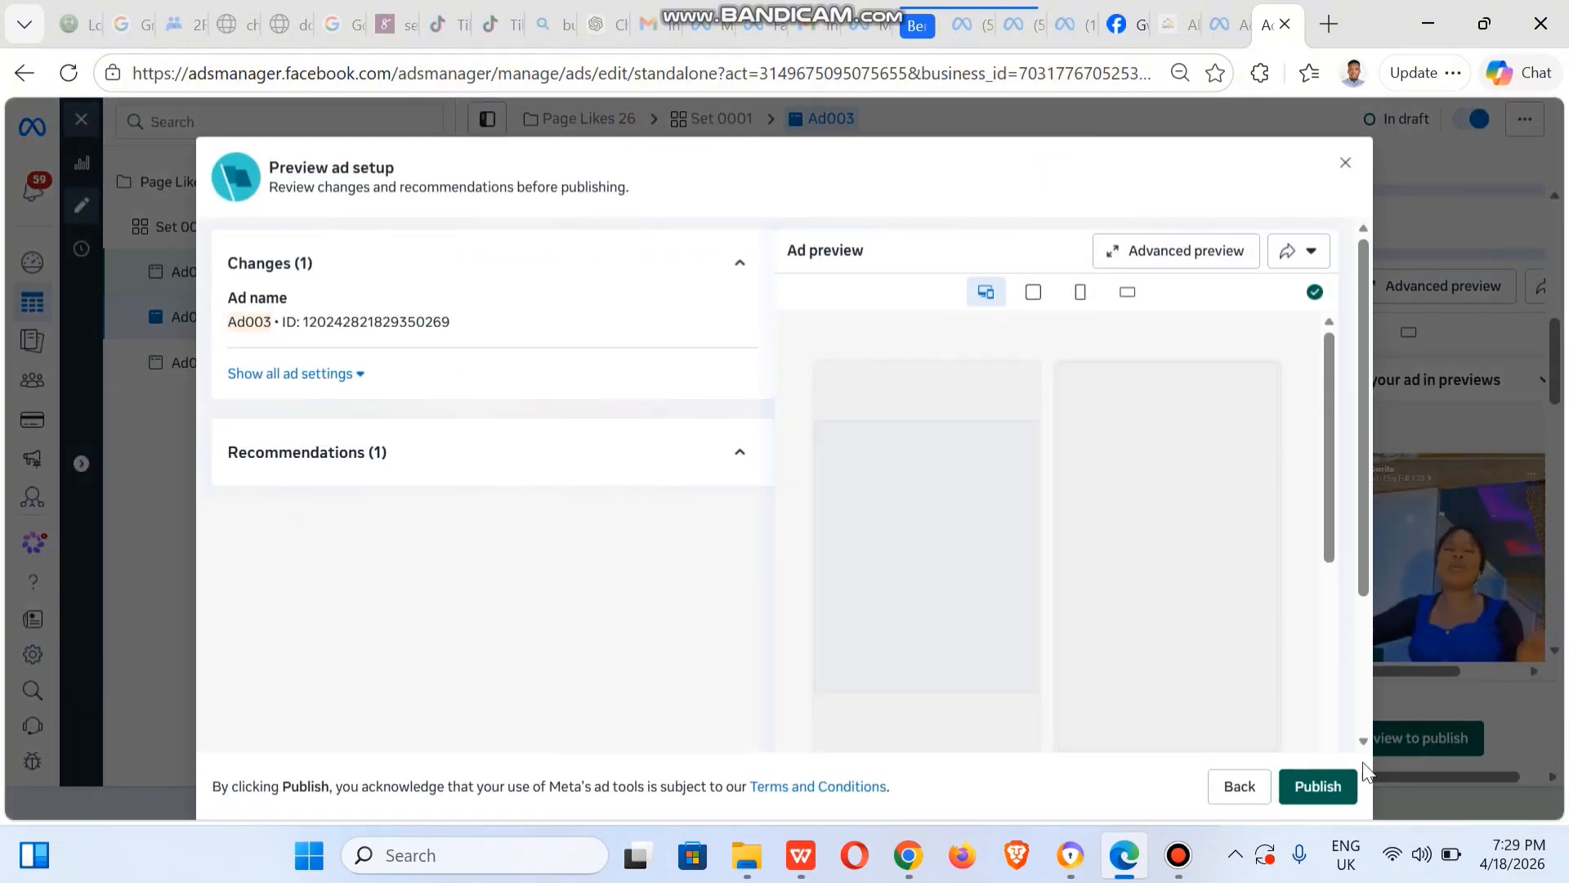
pyautogui.click(1318, 786)
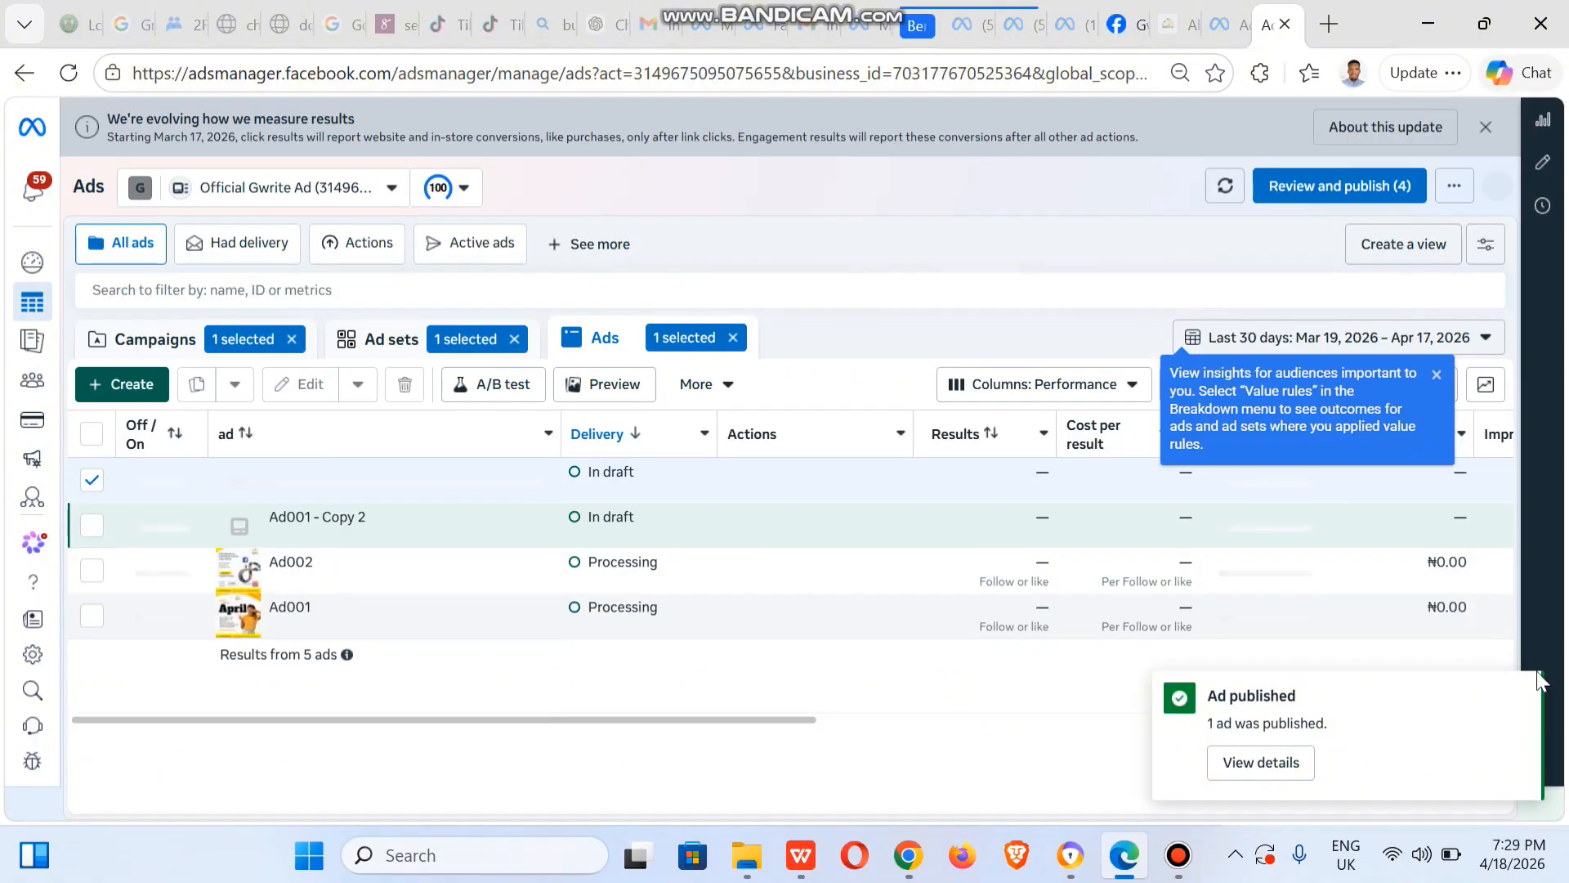
pyautogui.click(1520, 694)
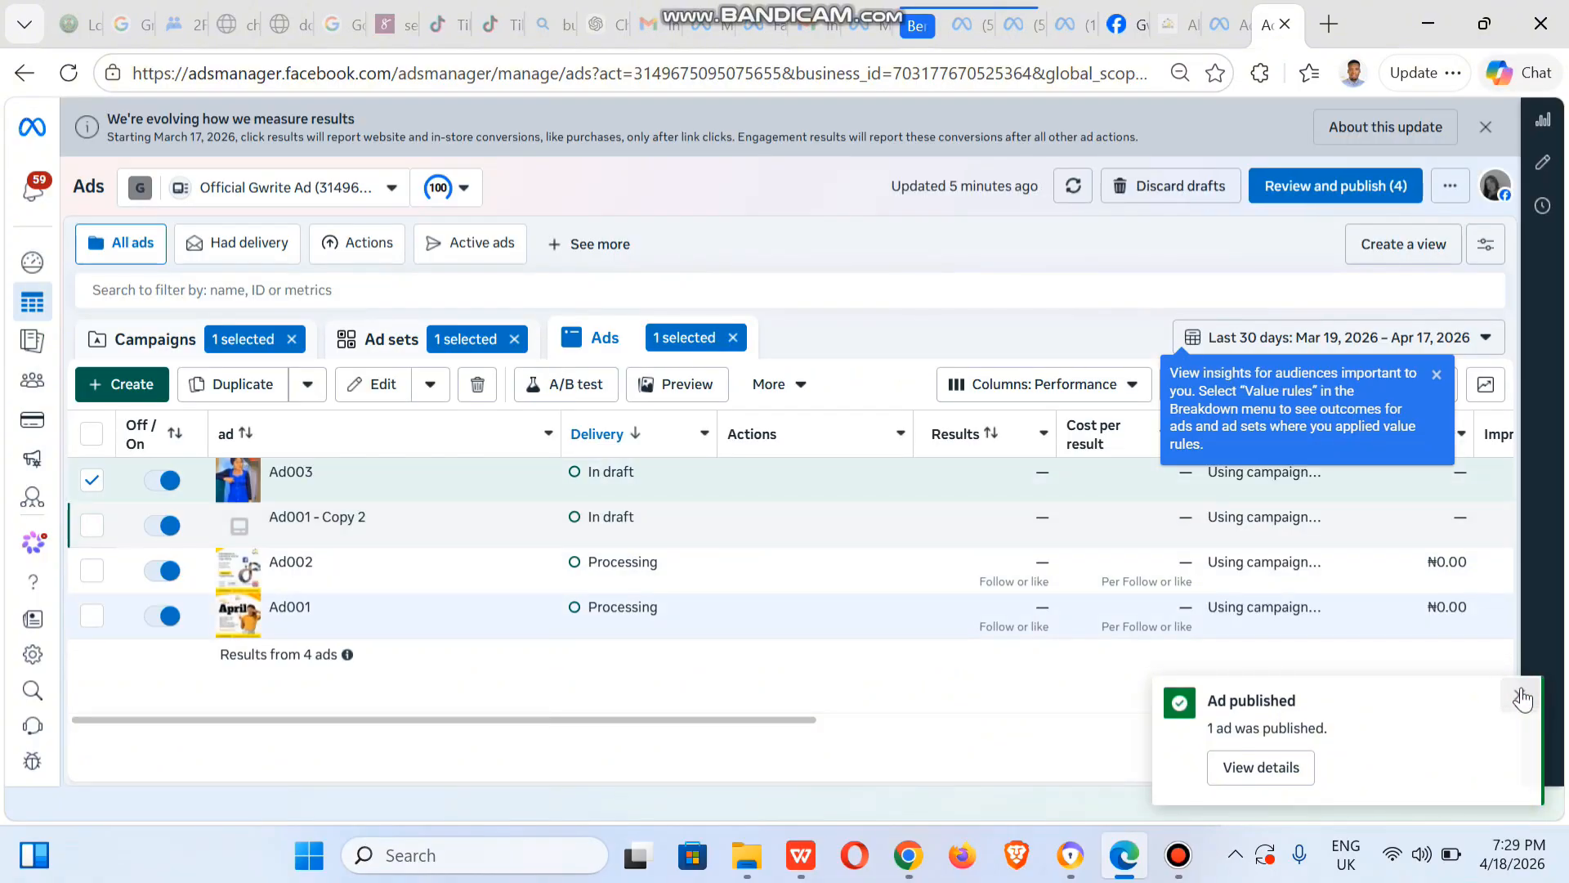
# - Reopen the ad editor and rename the remaining "Ad001 - Copy 2" ad as "Ad004"
pyautogui.click(1542, 167)
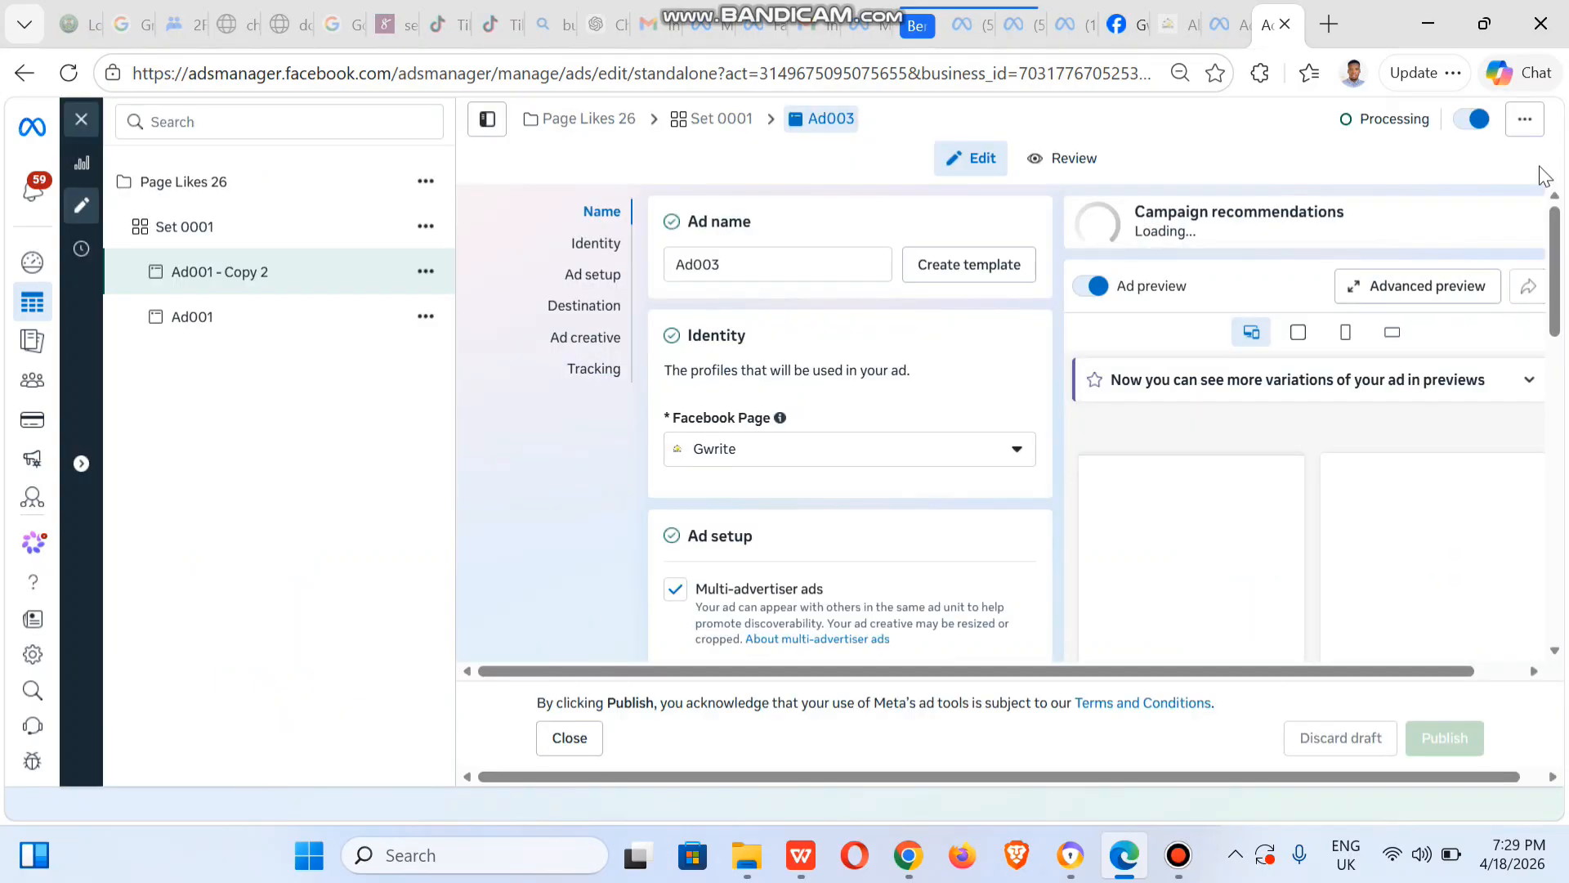
pyautogui.click(290, 276)
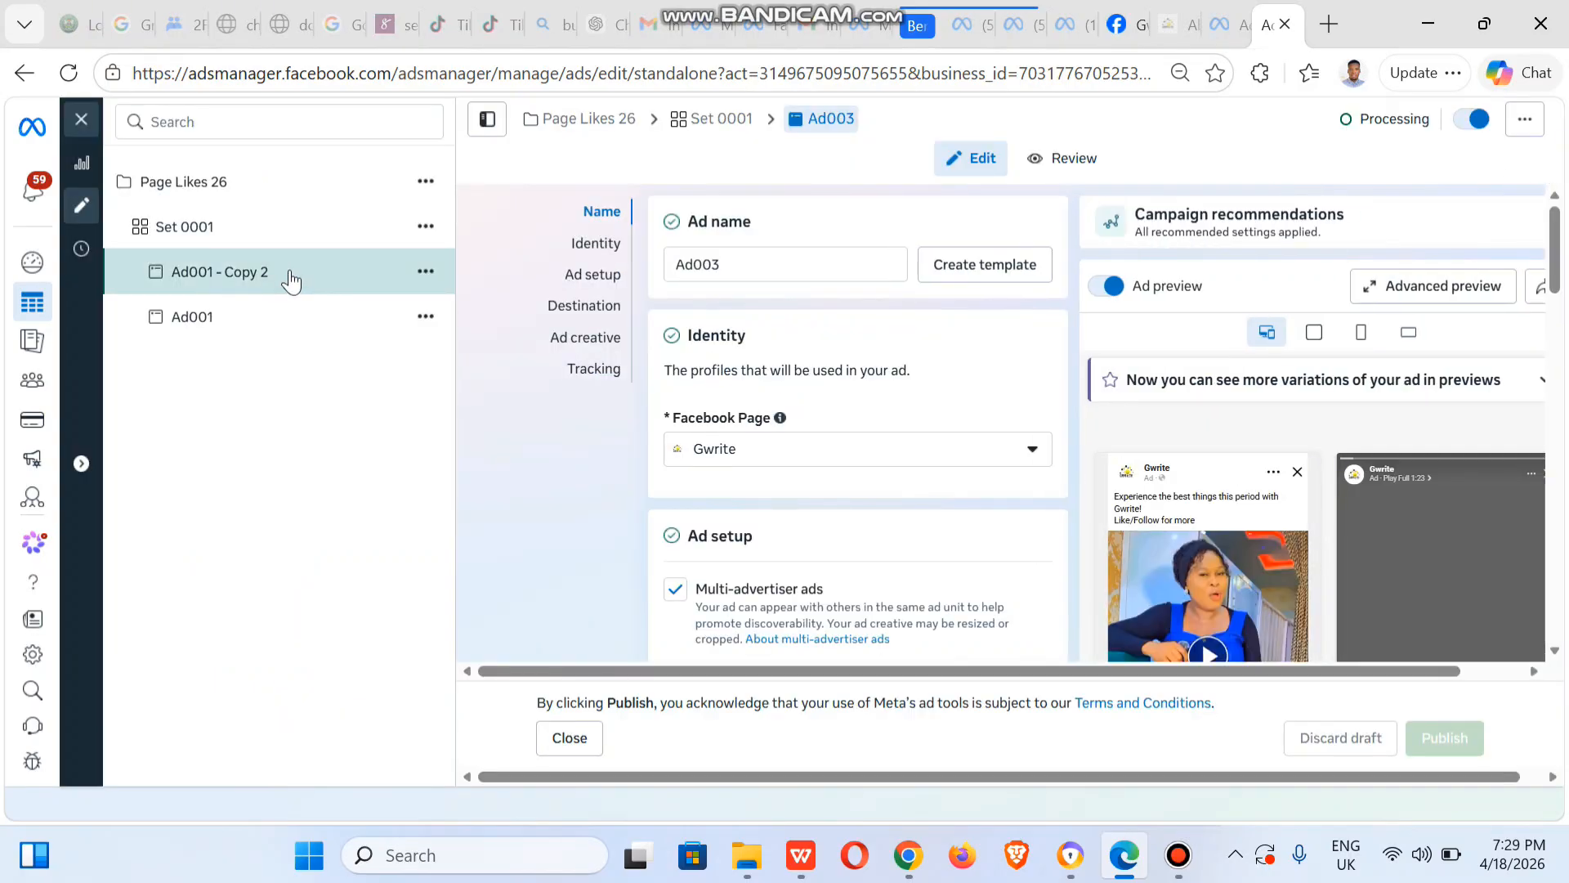
pyautogui.click(777, 268)
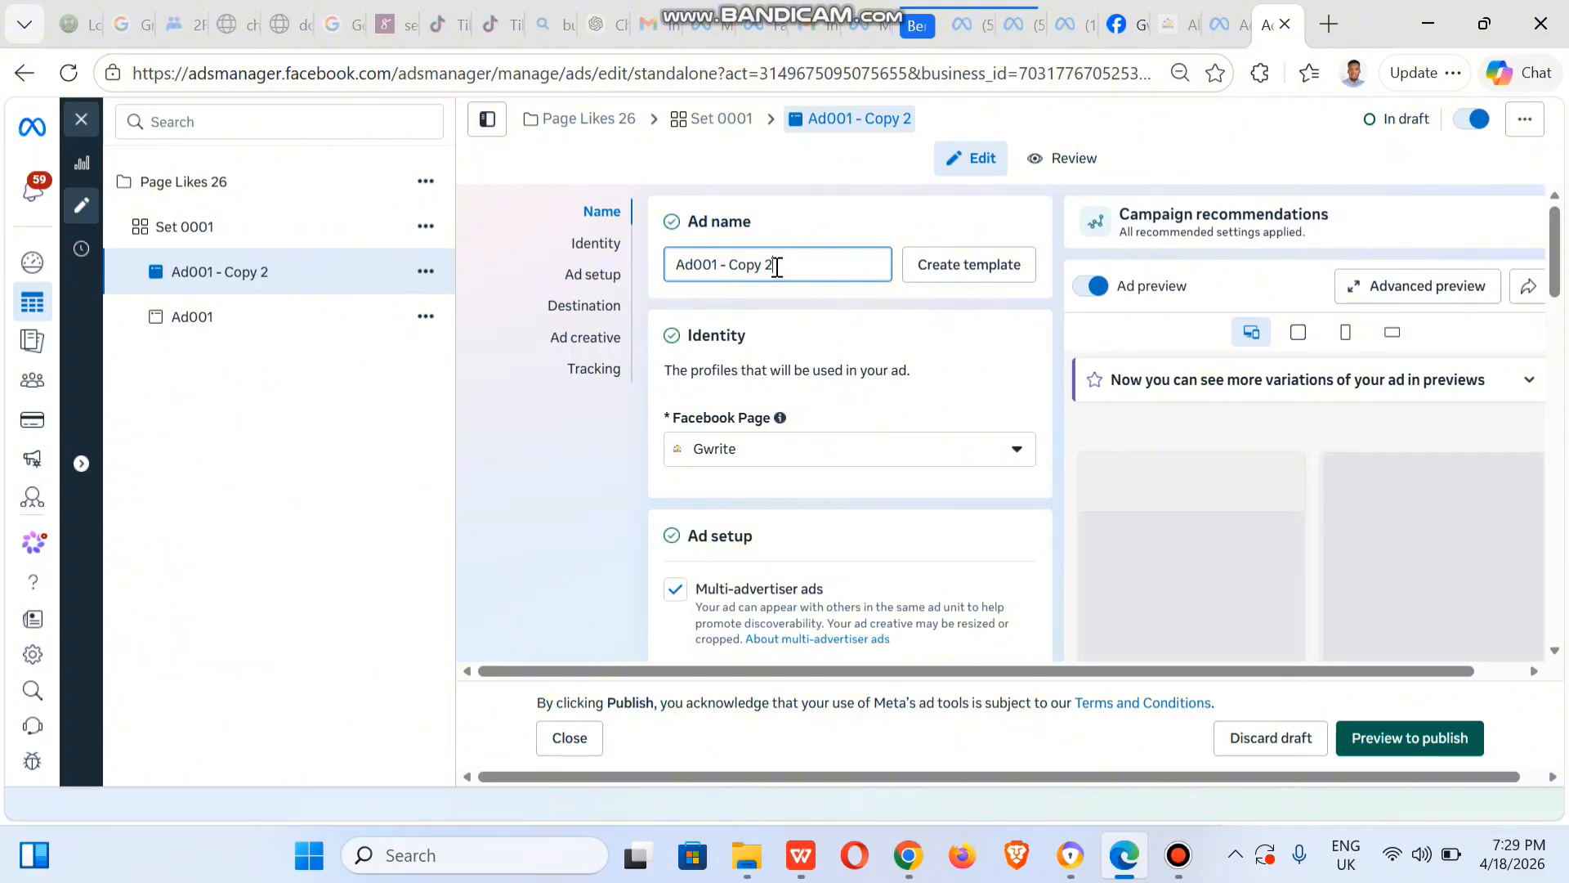
pyautogui.press('BackSpace')
pyautogui.press('BackSpace')
pyautogui.press('BackSpace')
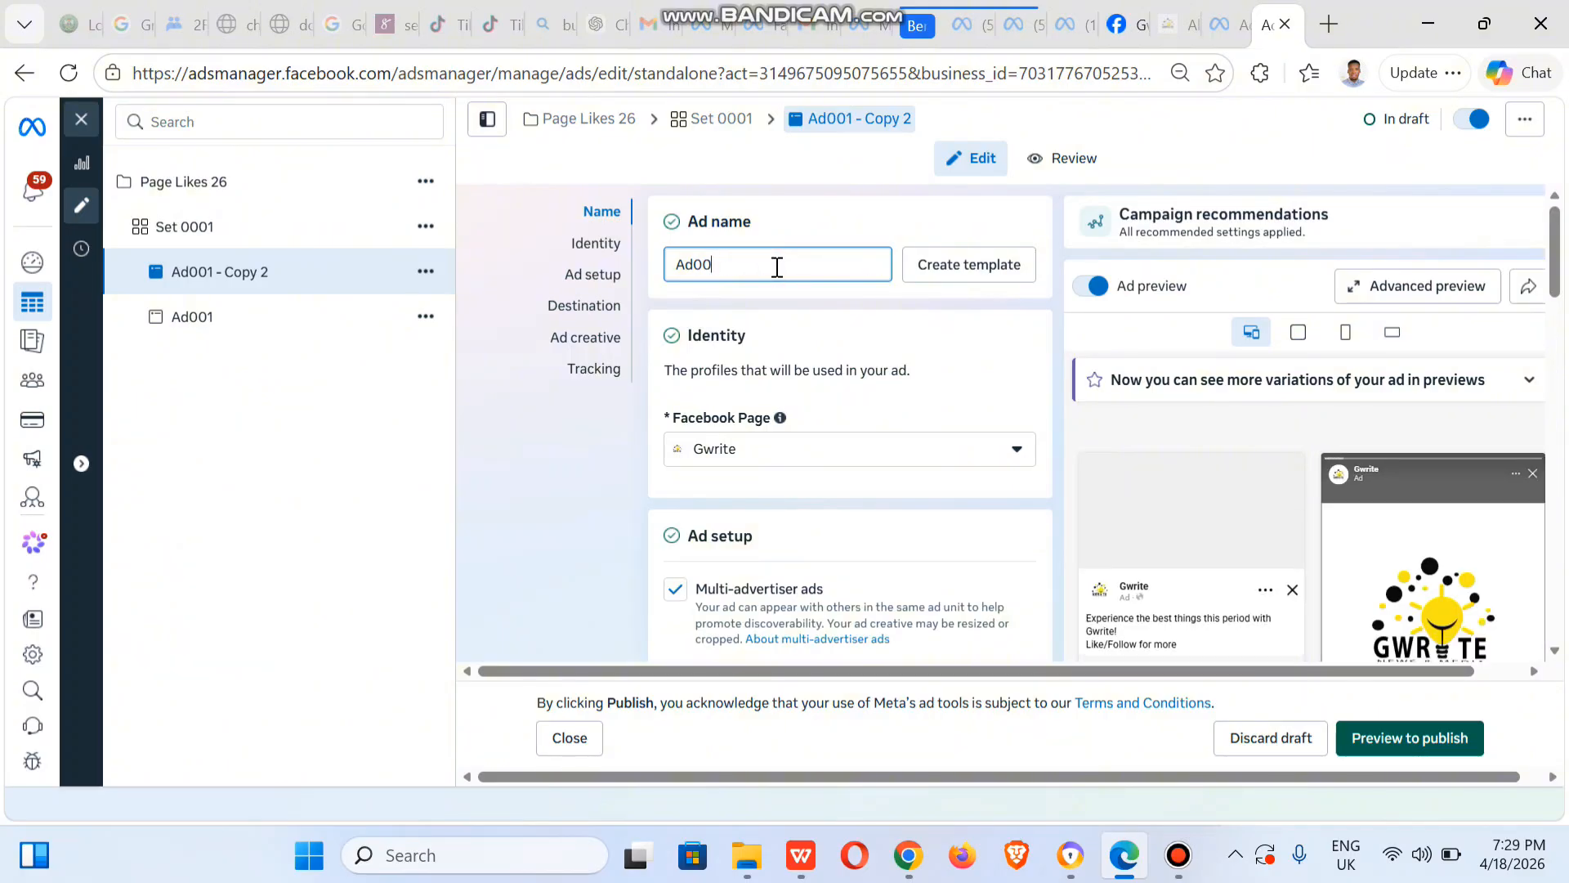
pyautogui.write('4')
pyautogui.click(493, 522)
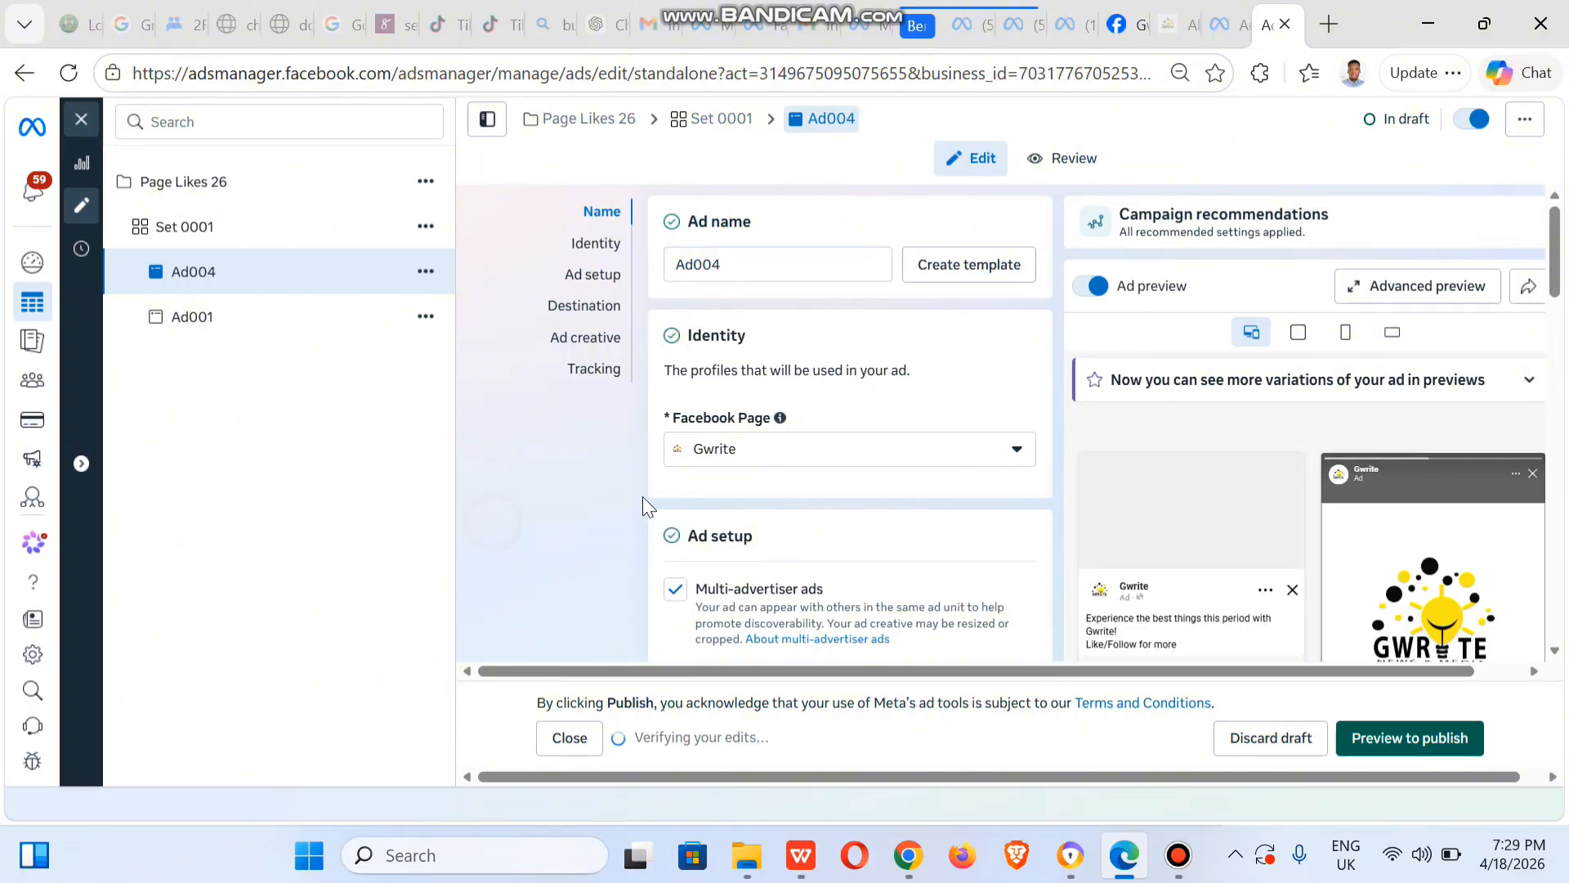
# - Upload the image "SMM" from the Pictures > Gwrite > Fliers folder as Ad004's media and continue to the text settings
pyautogui.moveTo(1557, 254); pyautogui.dragTo(1557, 375)
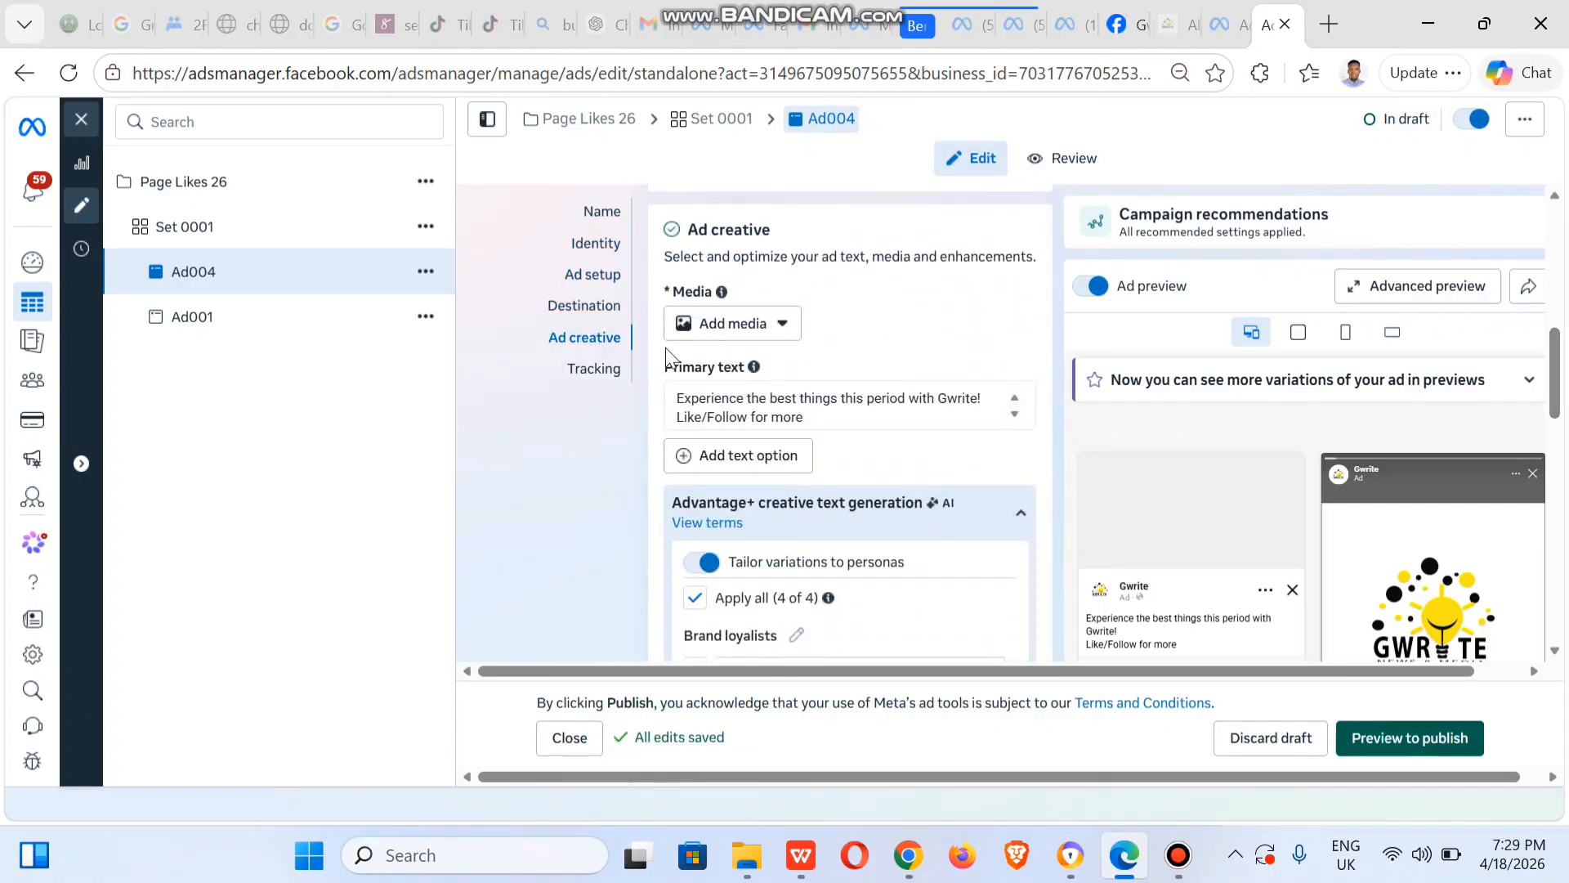
pyautogui.click(734, 323)
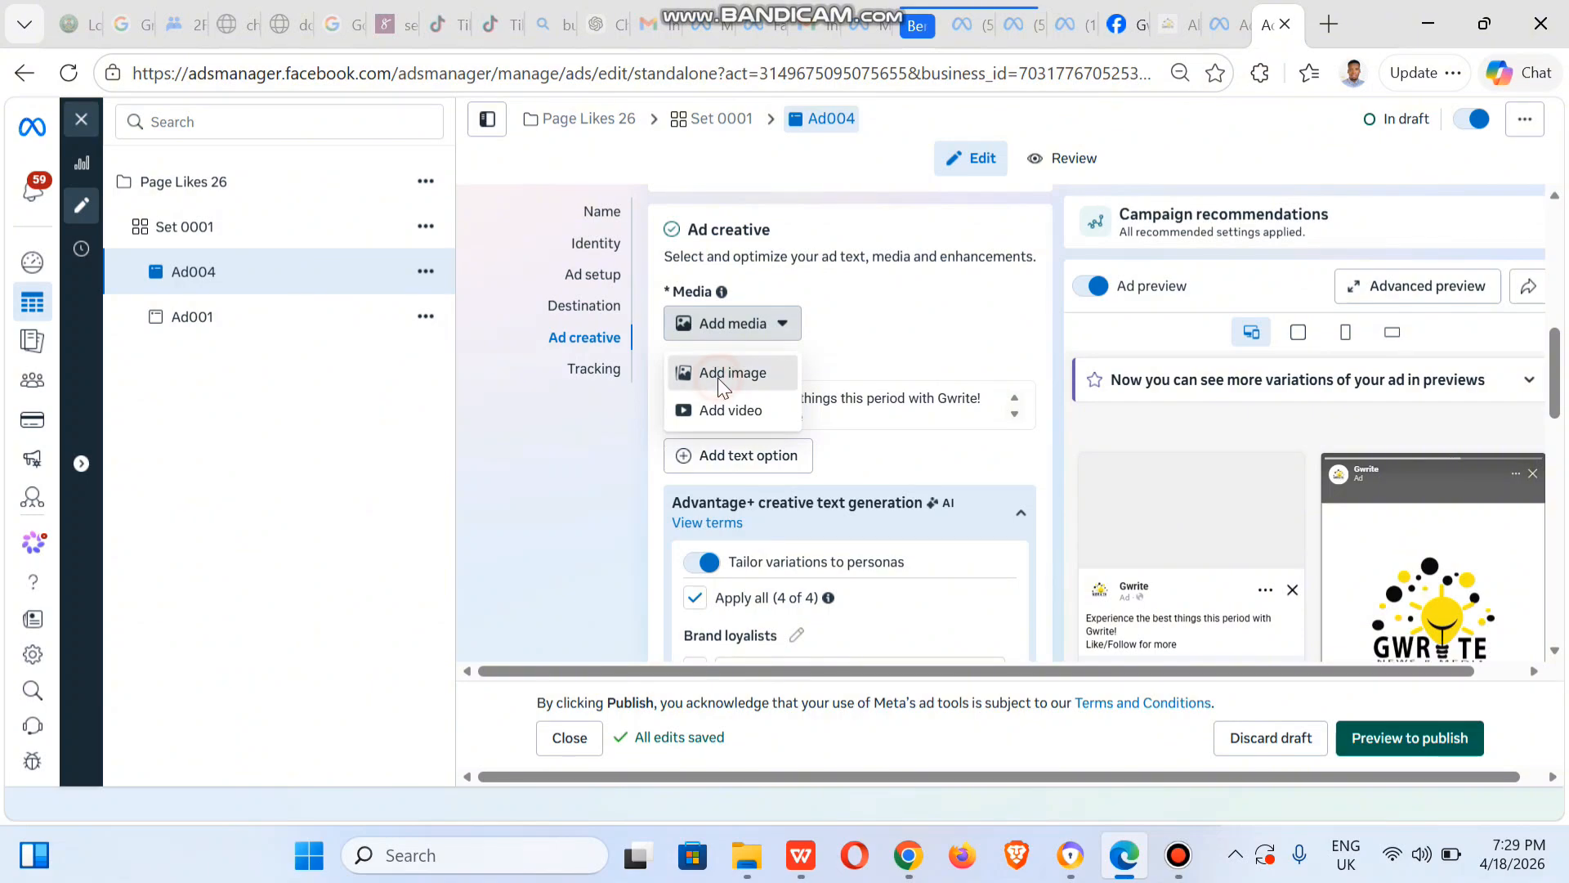
pyautogui.click(719, 377)
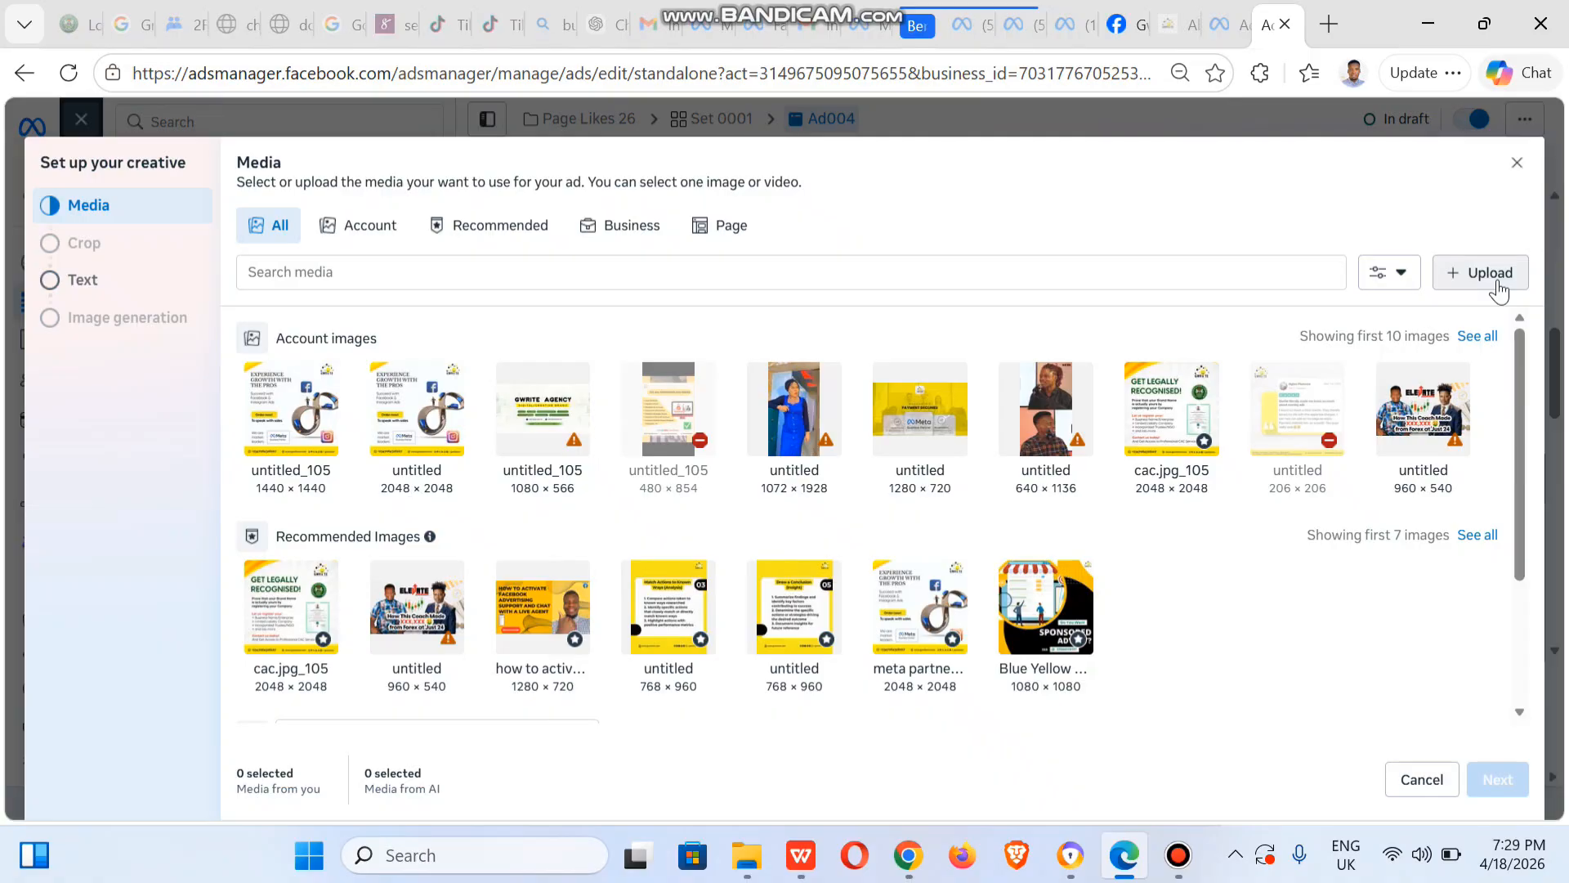
pyautogui.click(1499, 290)
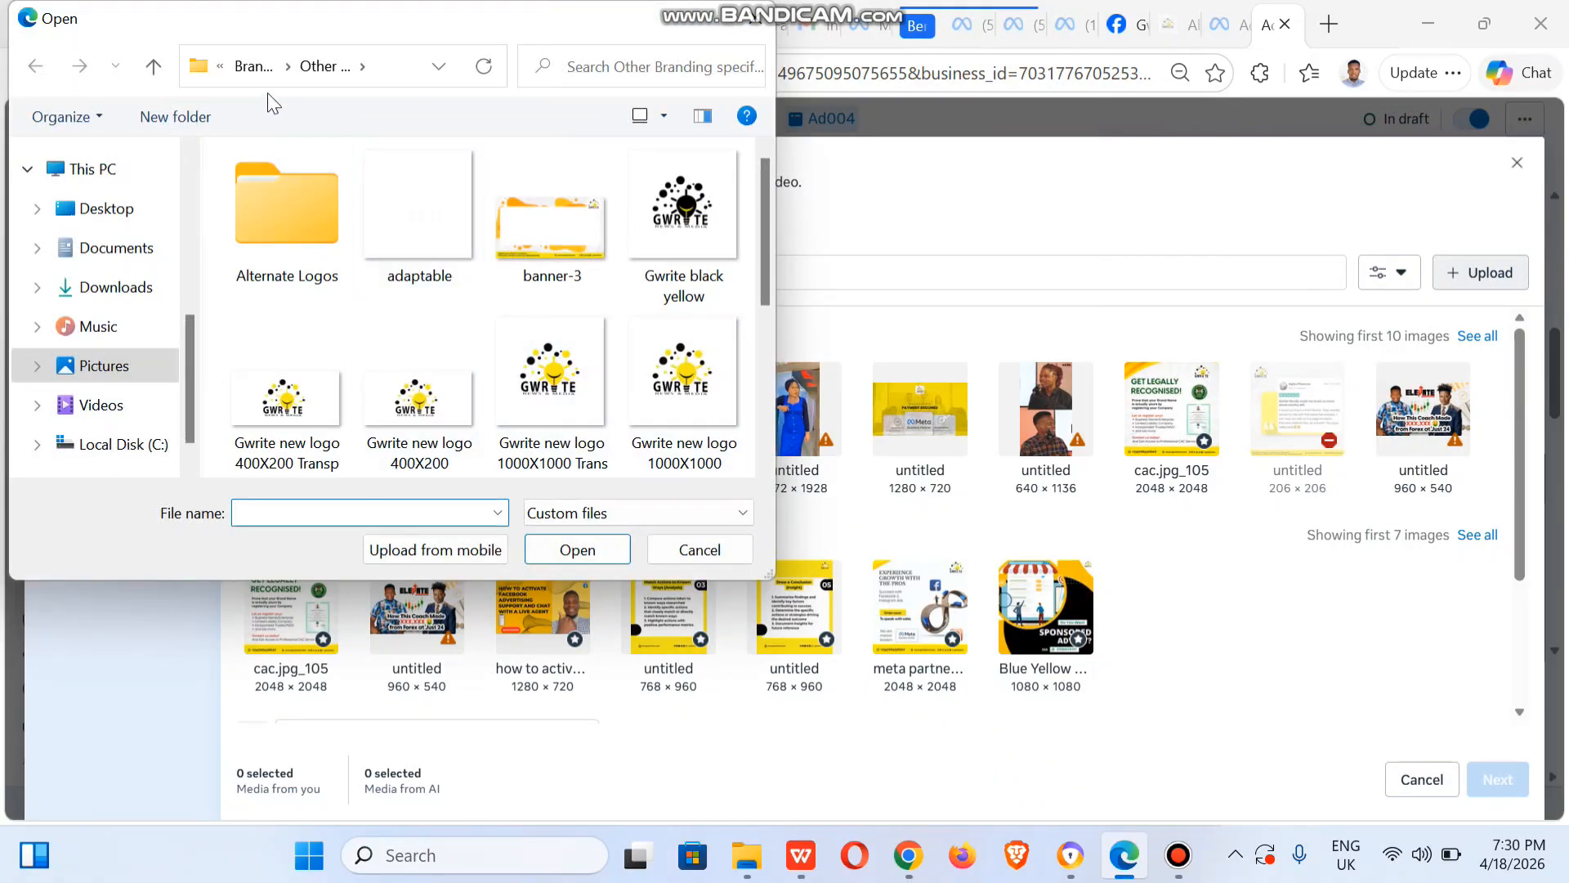
pyautogui.click(252, 67)
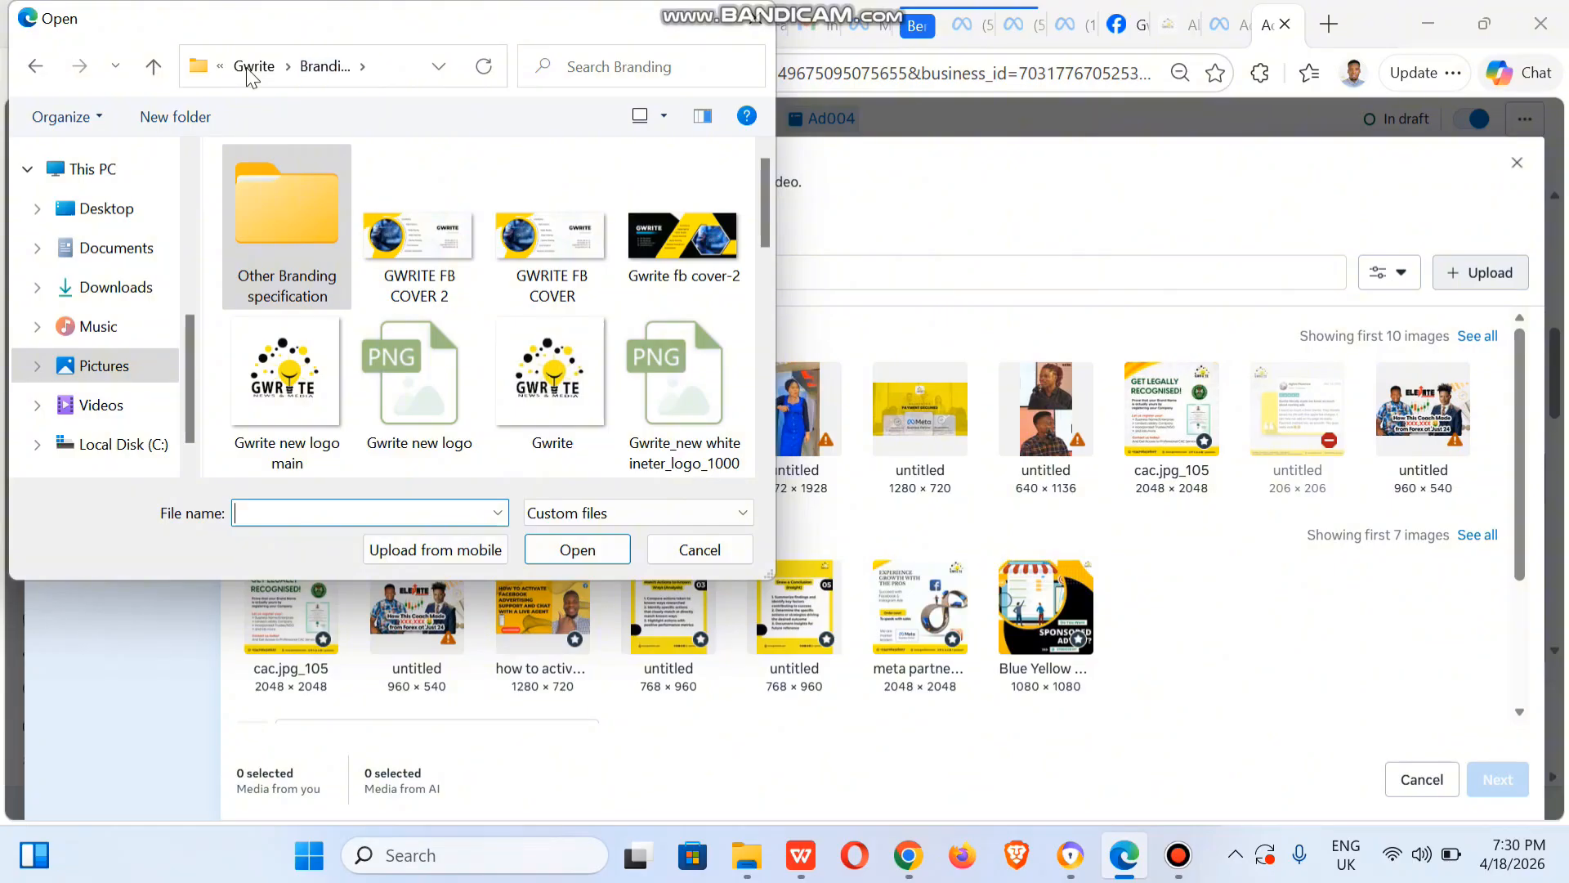
pyautogui.click(248, 72)
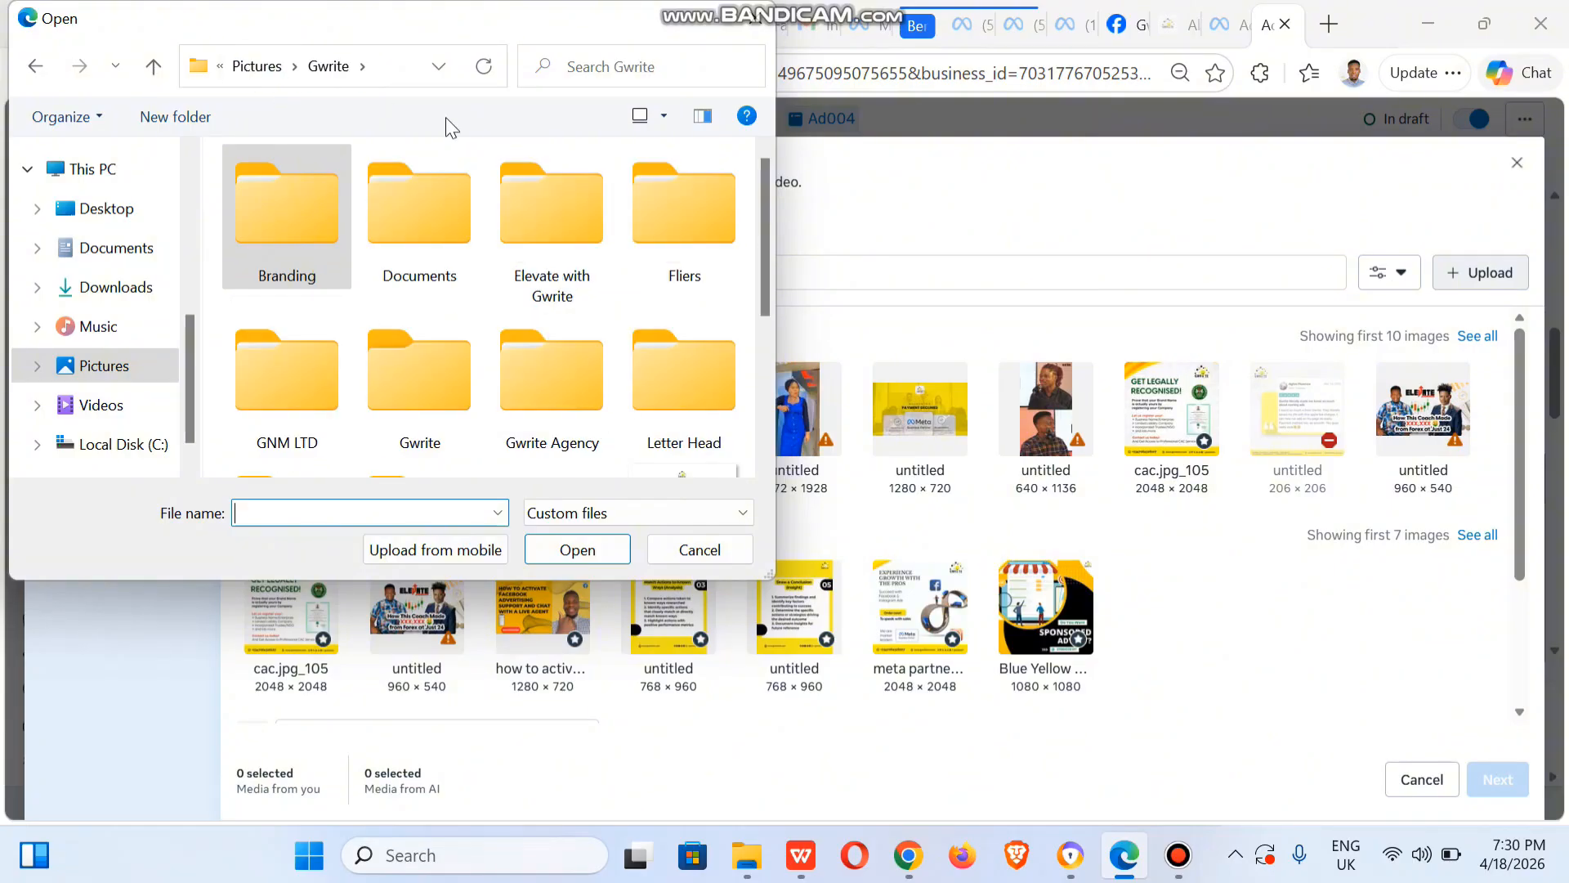
pyautogui.doubleClick(724, 216)
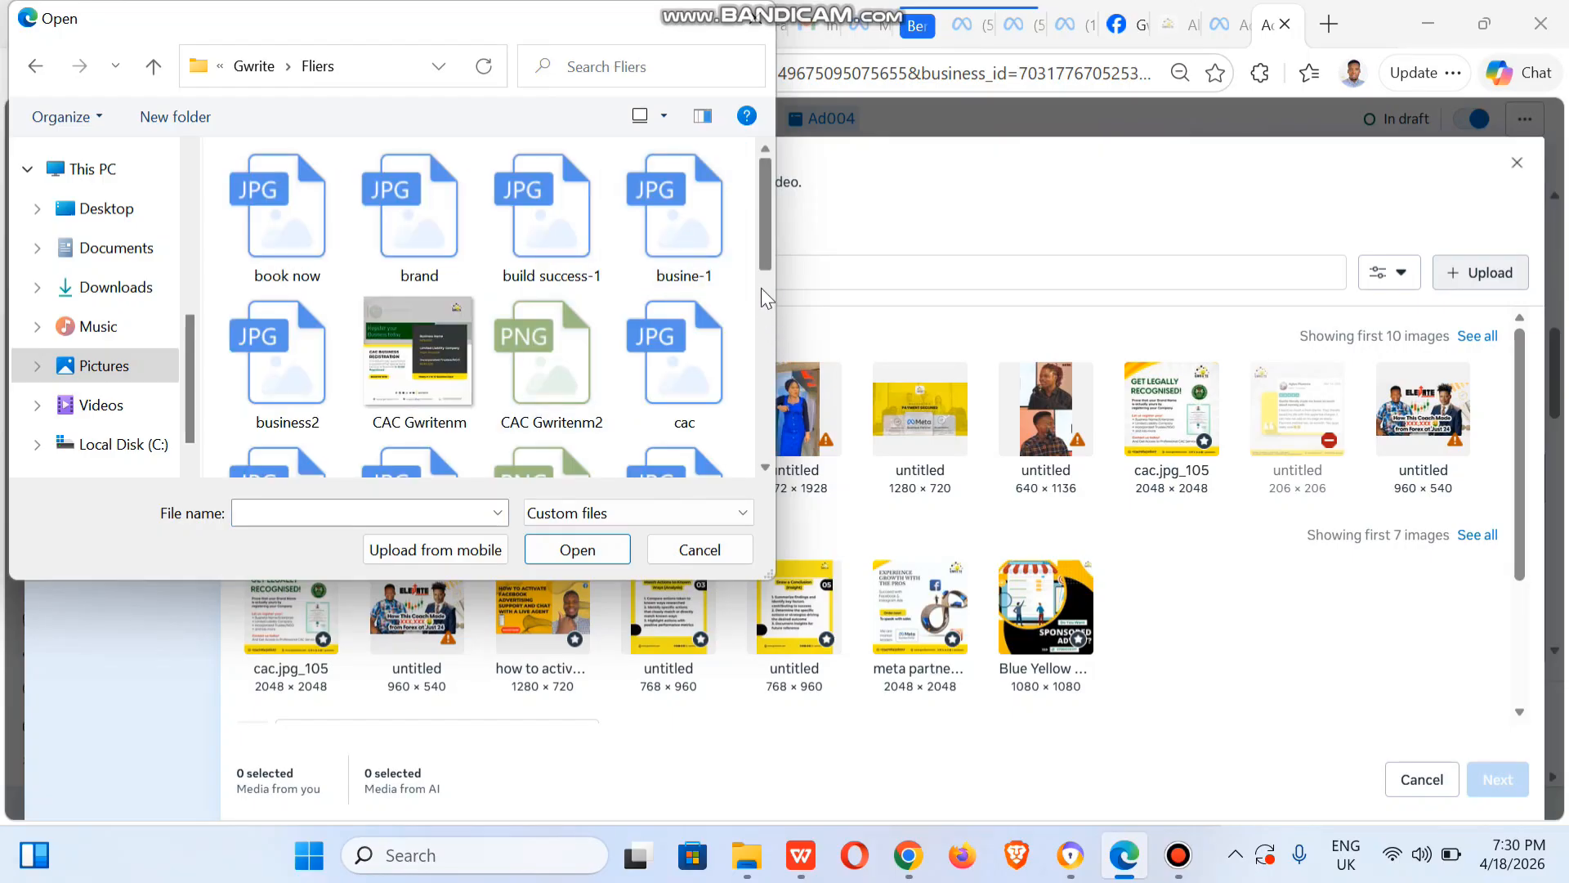
pyautogui.moveTo(766, 248); pyautogui.dragTo(756, 410)
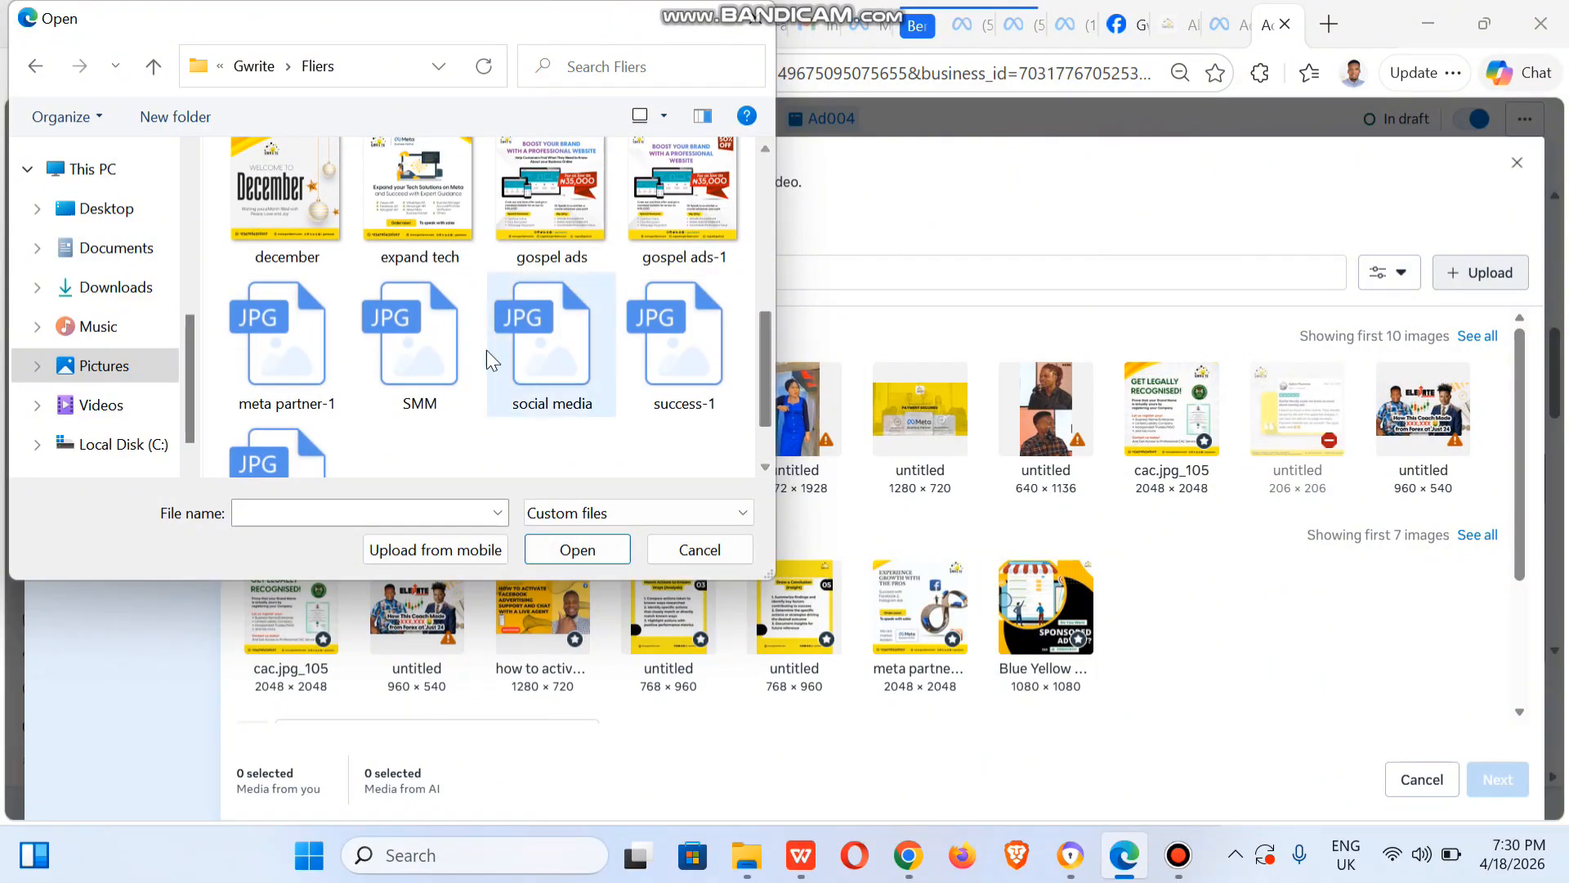
pyautogui.click(409, 351)
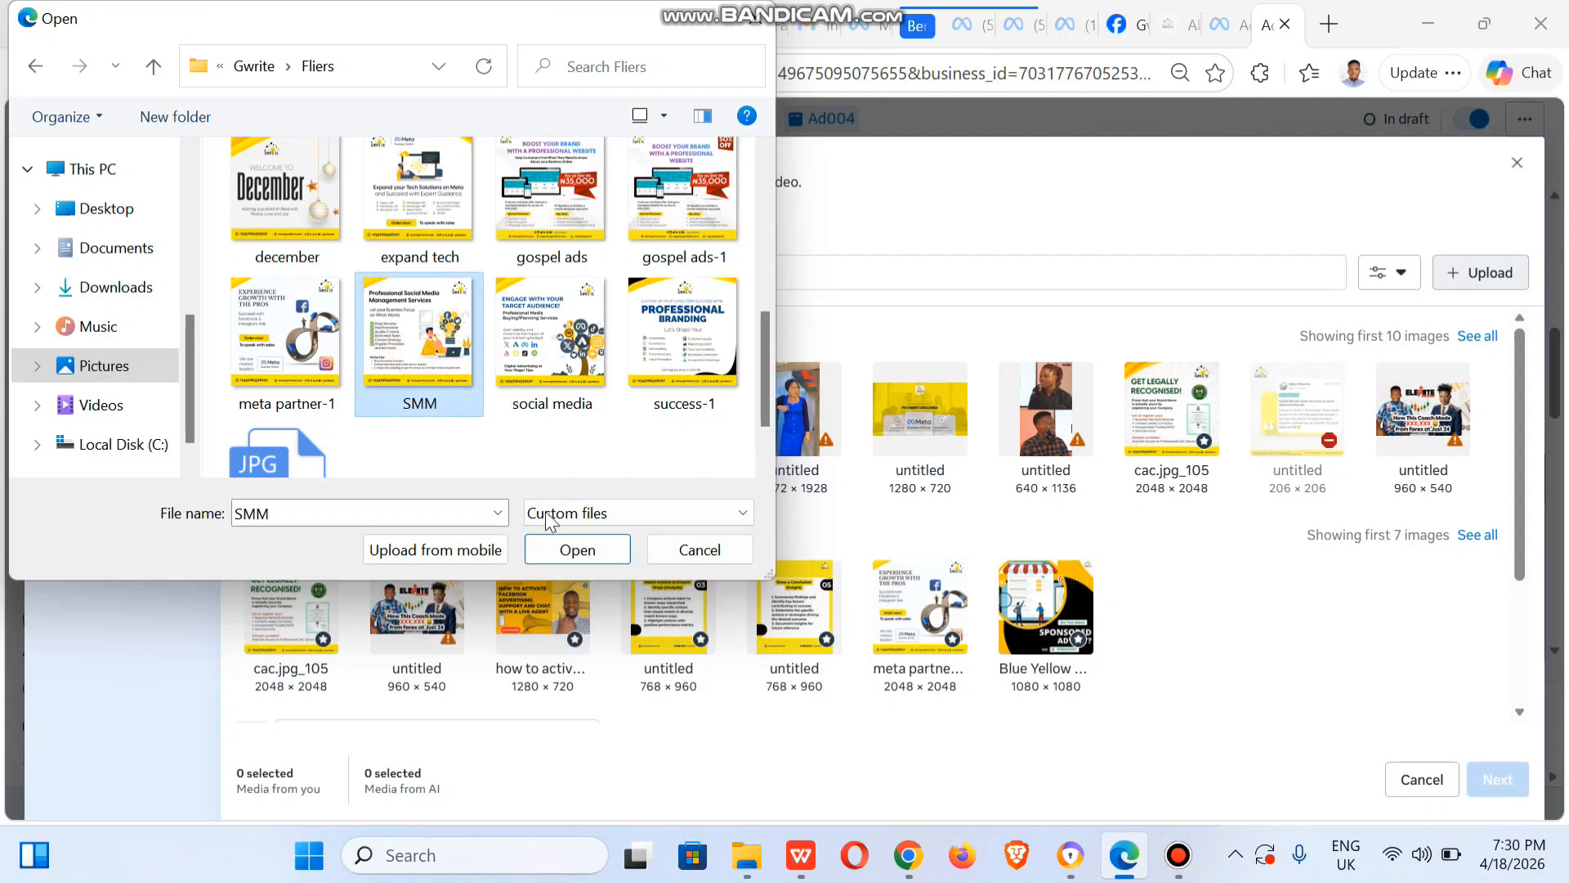
pyautogui.click(540, 549)
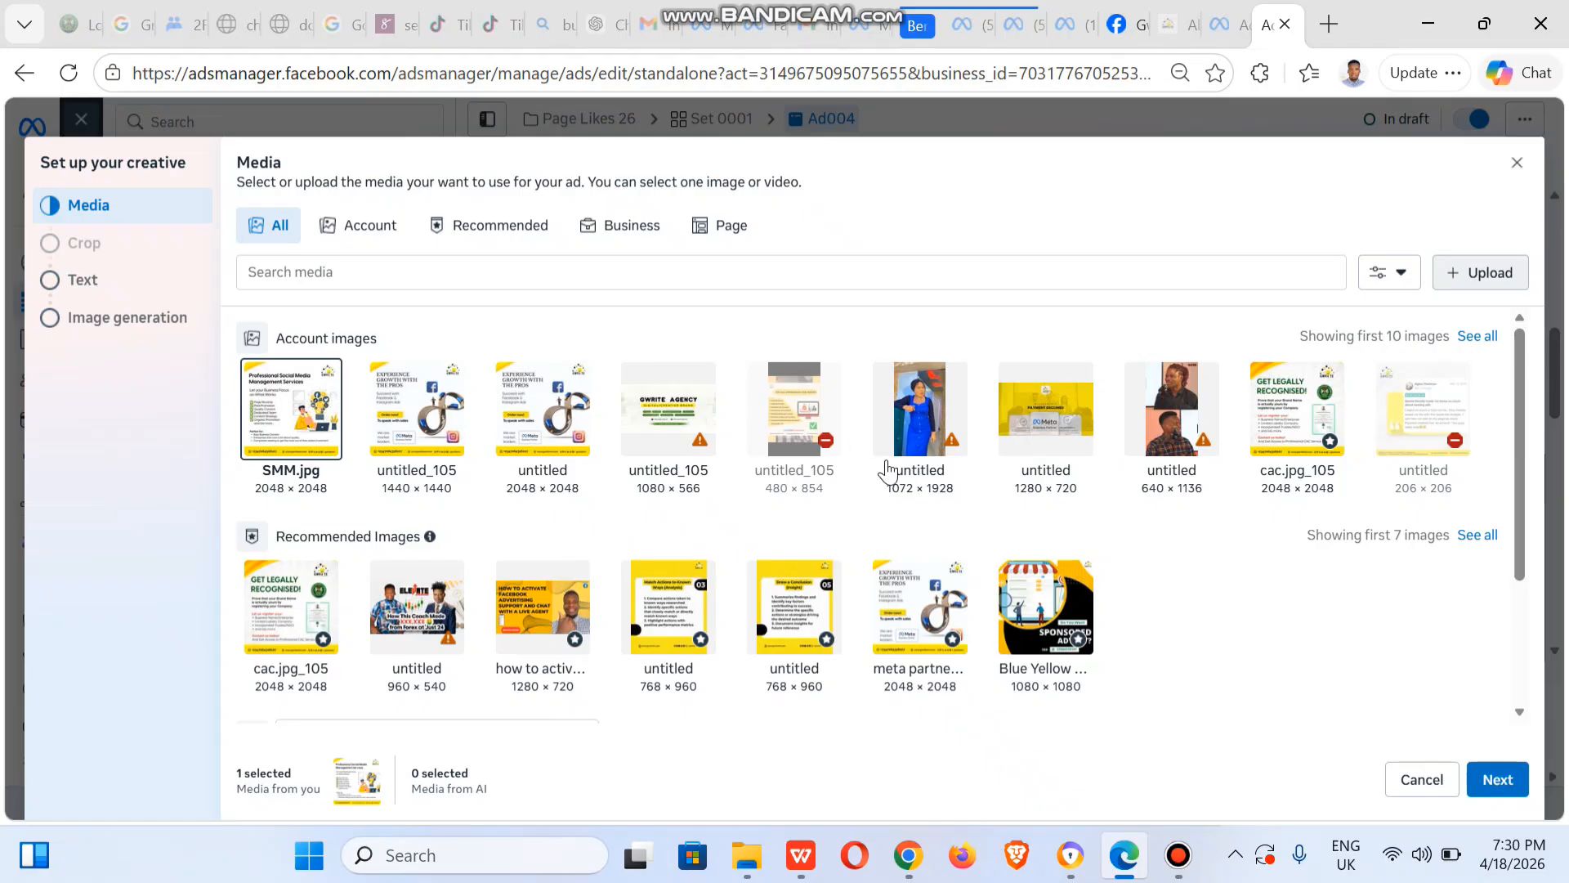
pyautogui.click(1511, 778)
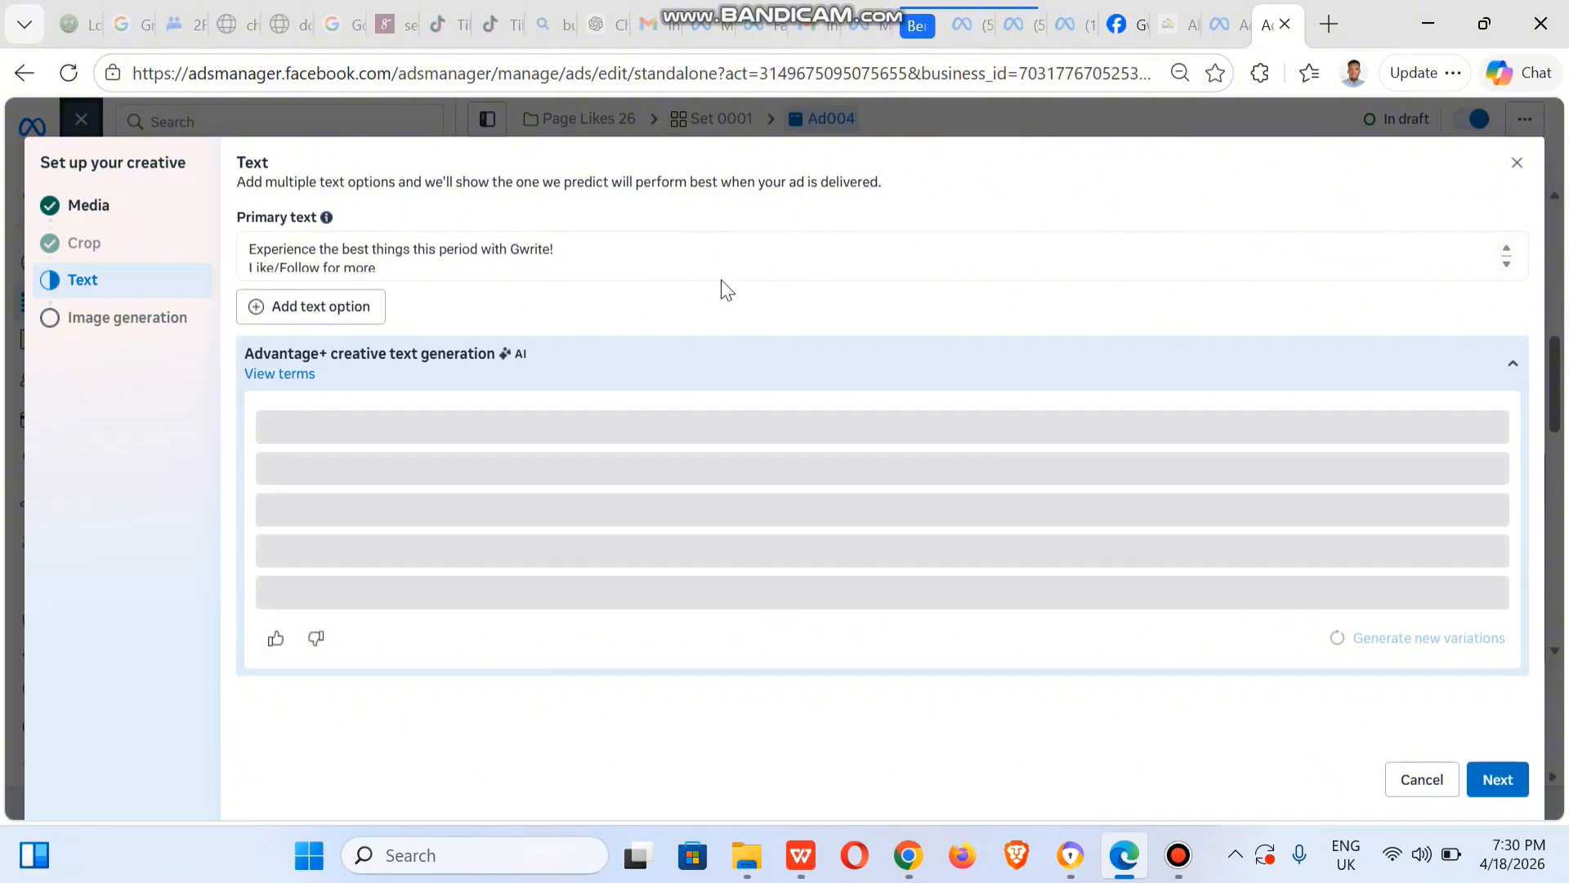
# - Continue to image generation and select six AI variations: blue Facebook trucks, white megaphone, yellow background, laptop megaphone and two of the man with light-bulb icons
pyautogui.click(1500, 778)
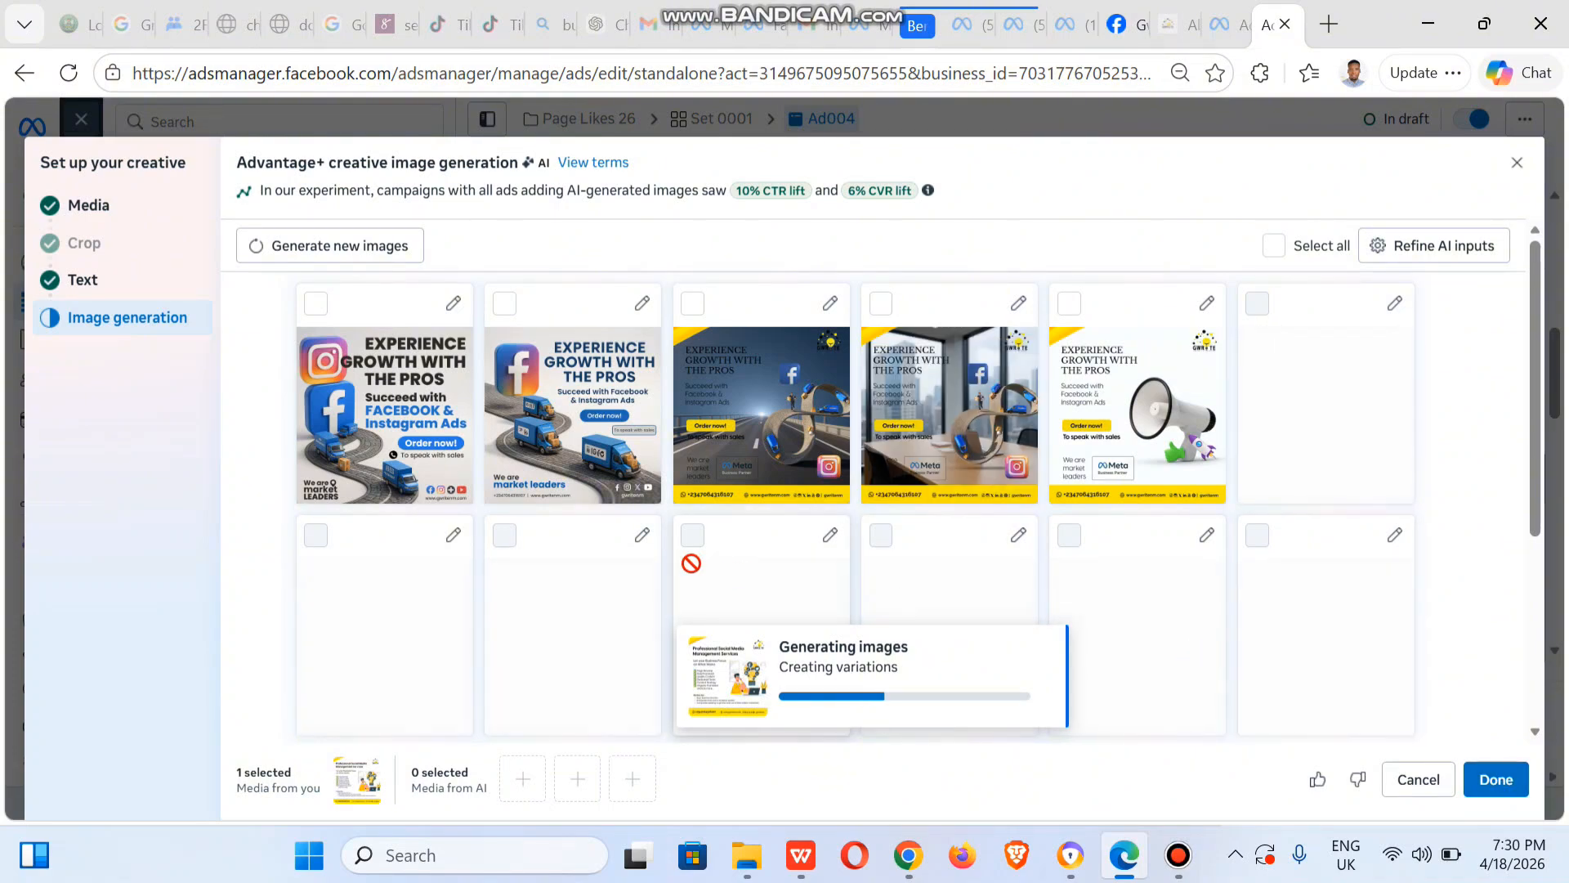
pyautogui.click(505, 306)
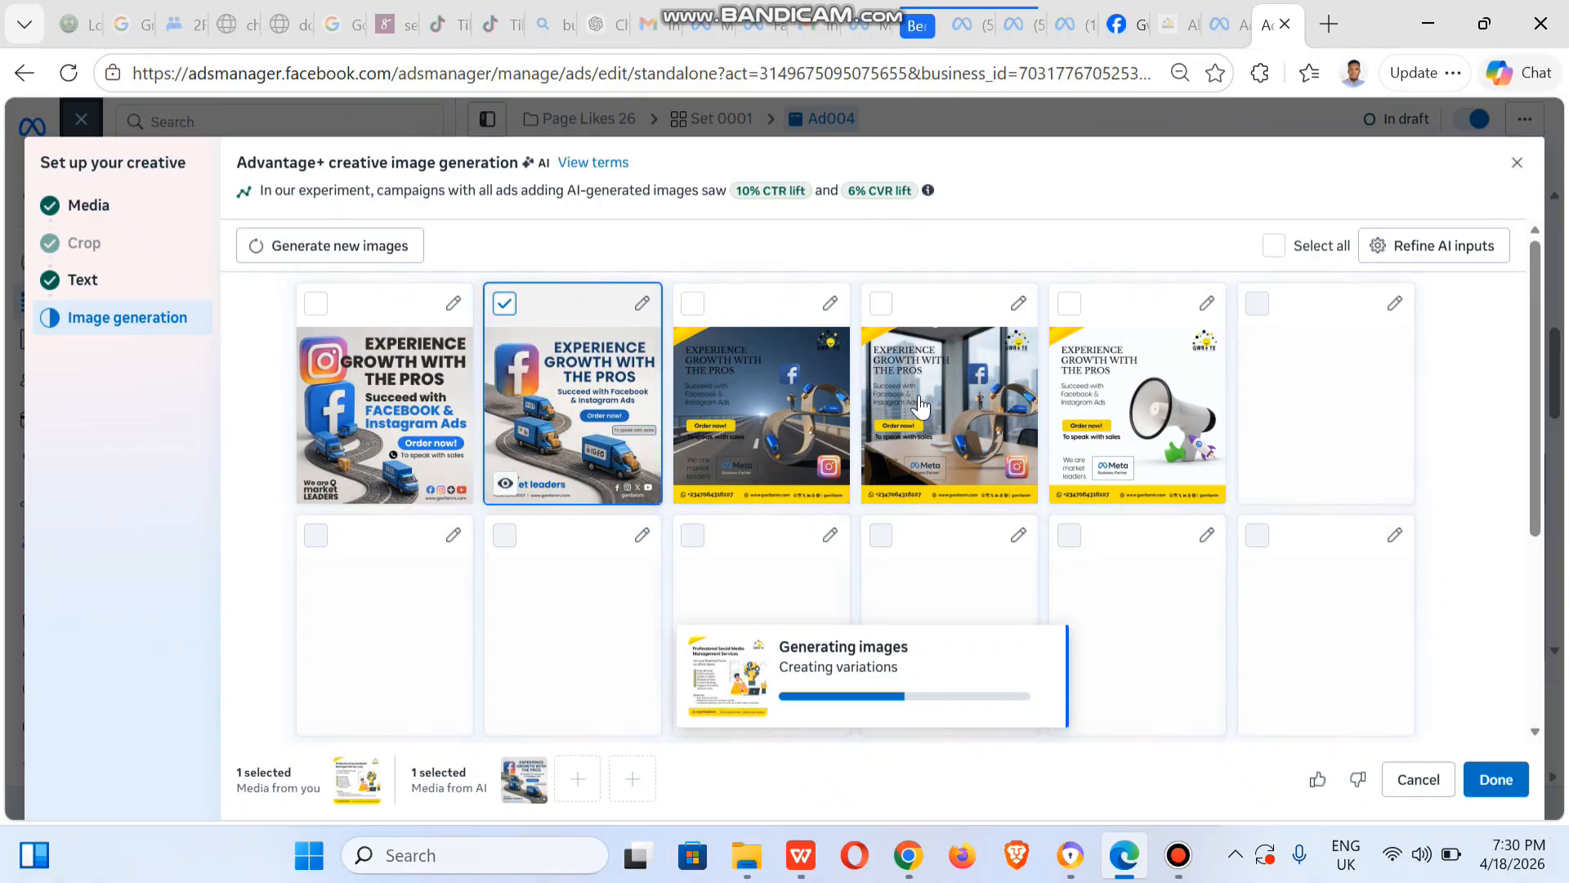
pyautogui.click(1071, 304)
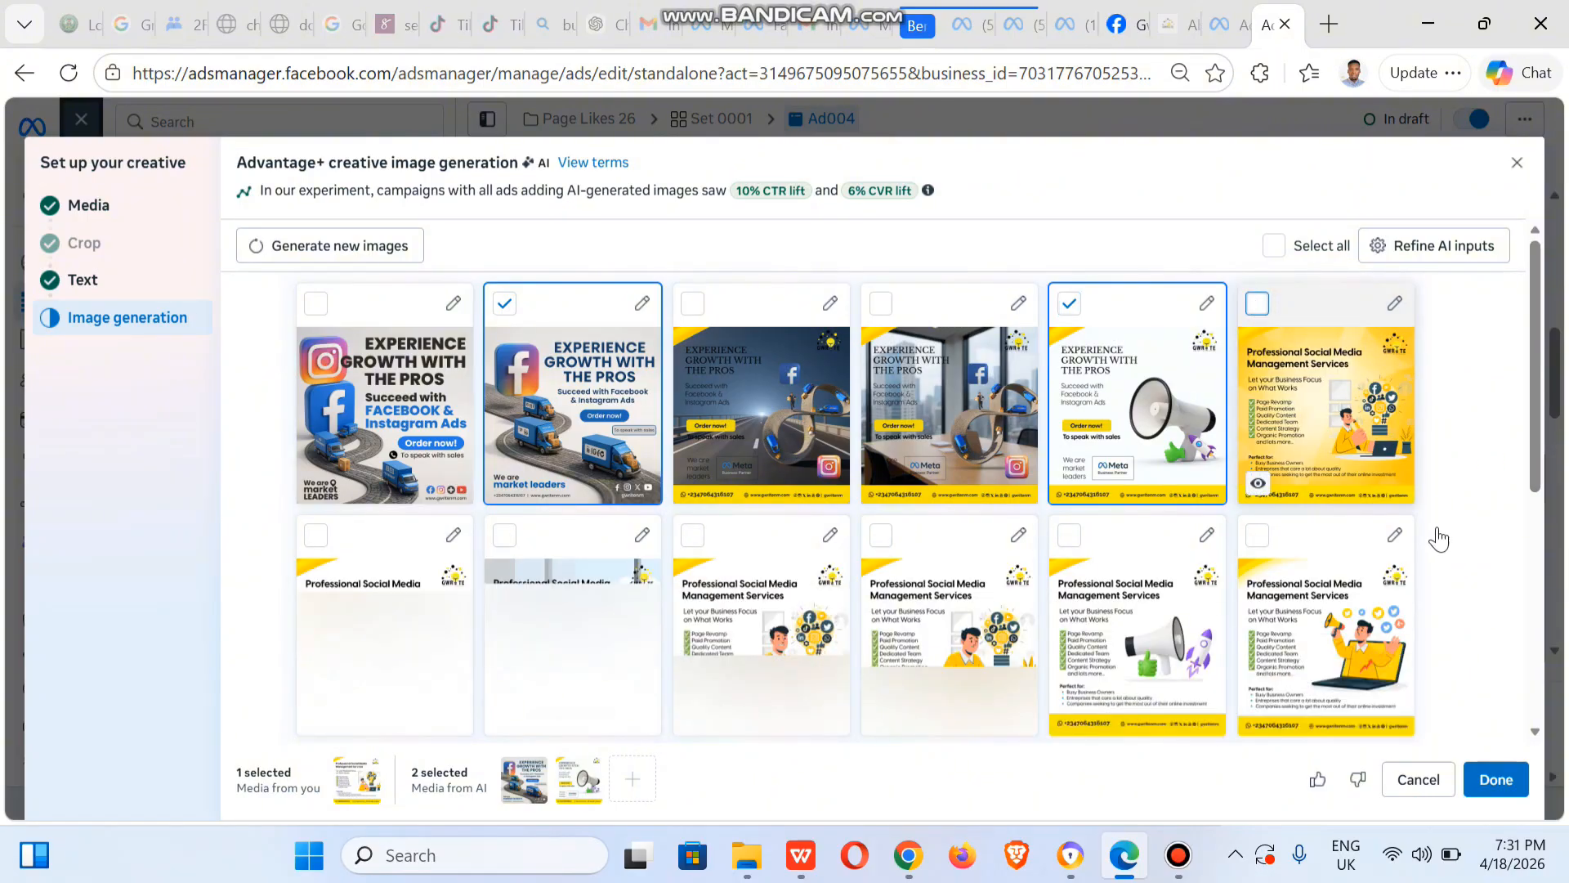
pyautogui.click(1257, 303)
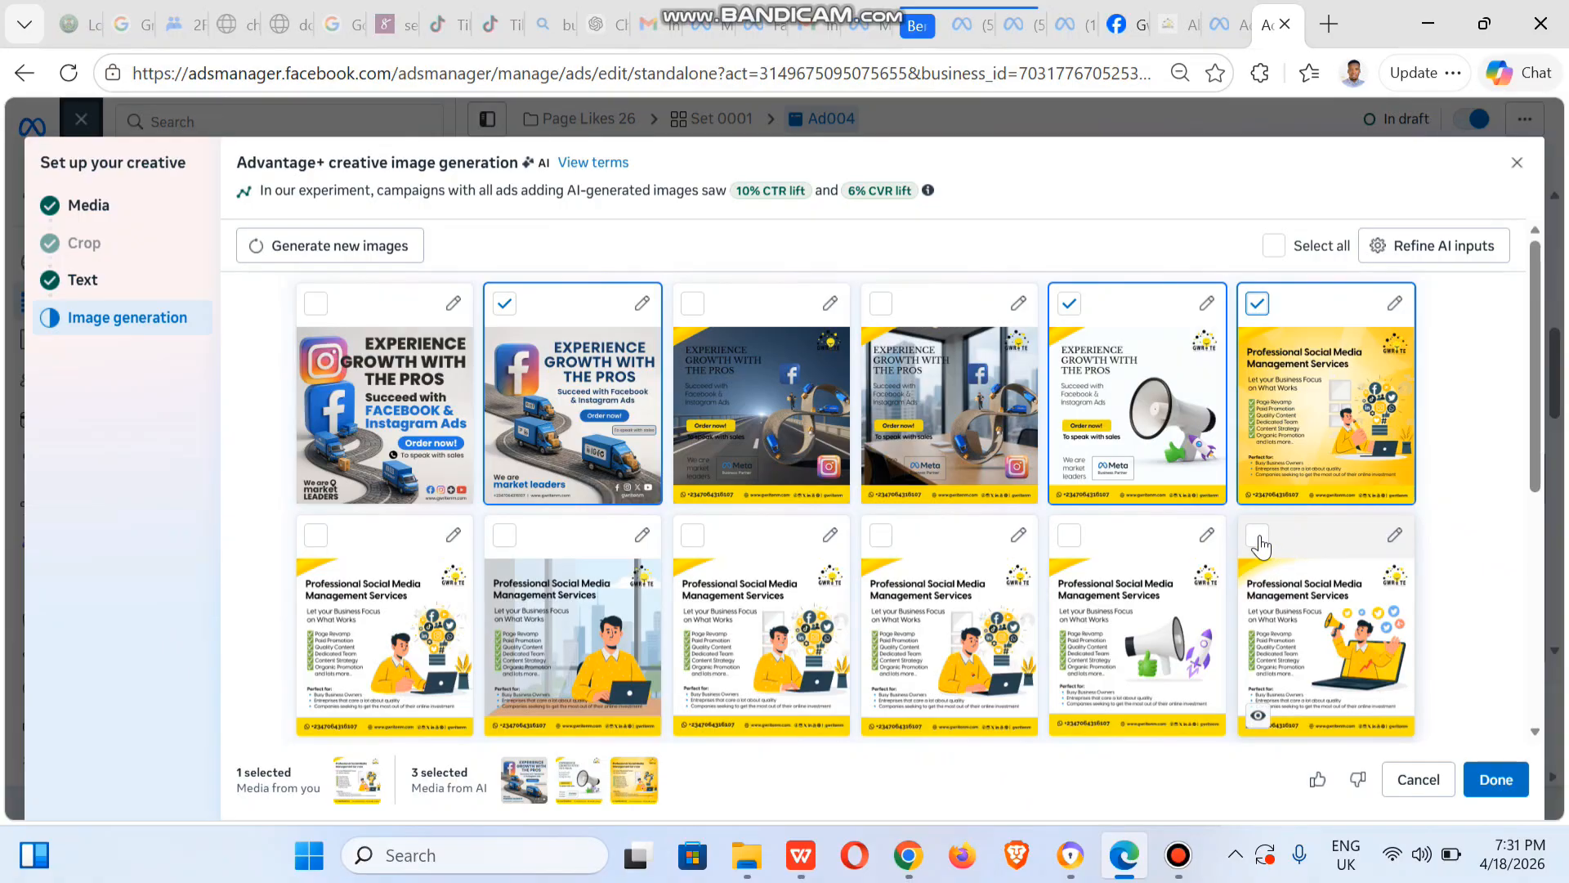
pyautogui.click(1259, 539)
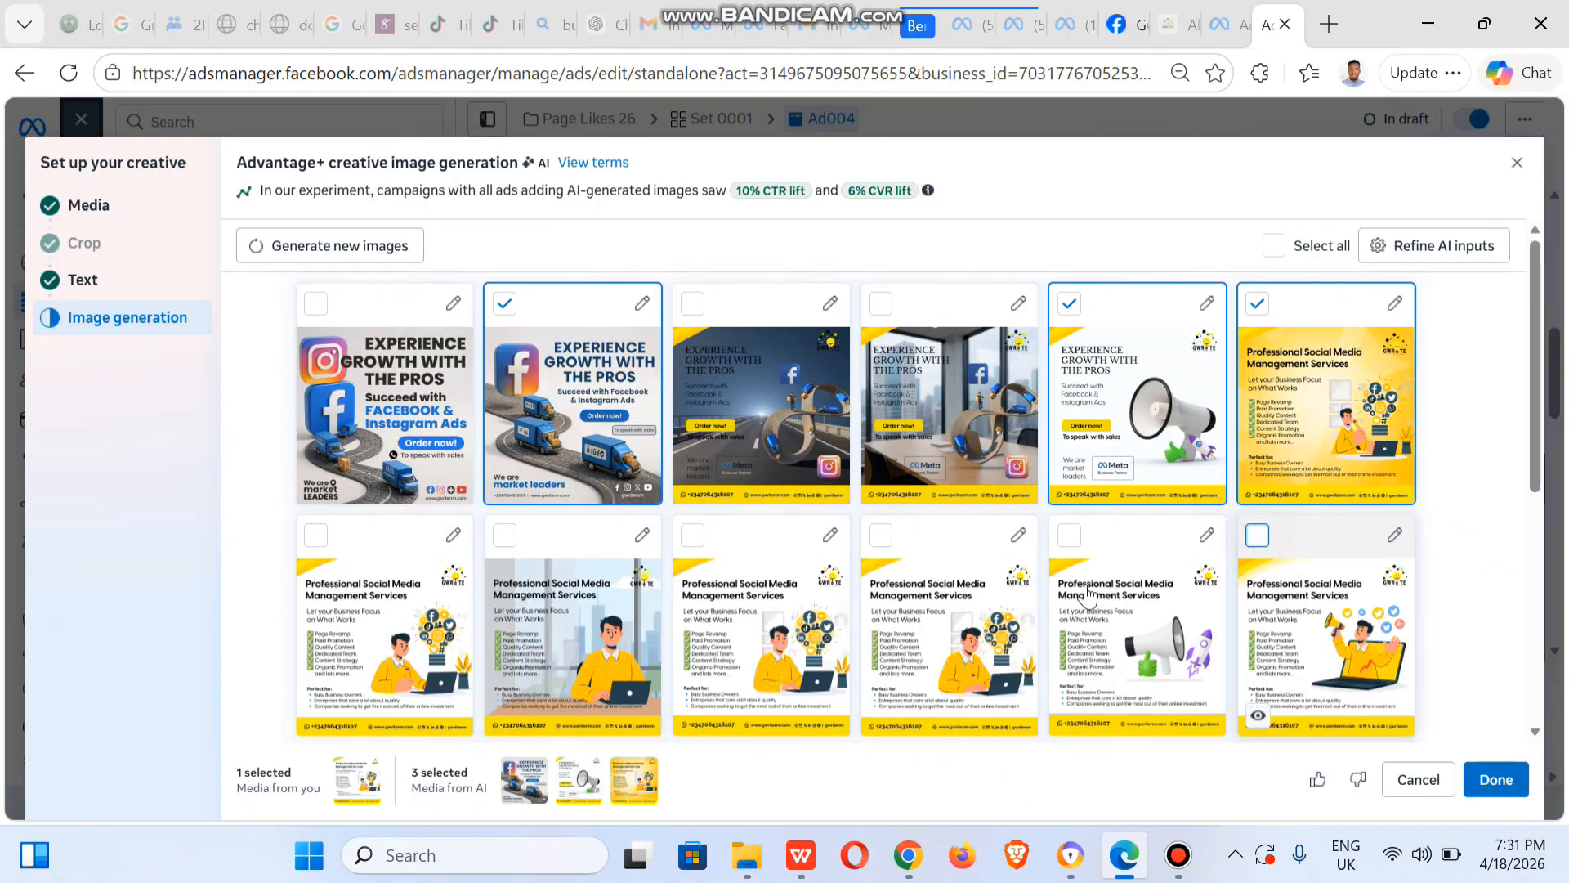
pyautogui.click(694, 536)
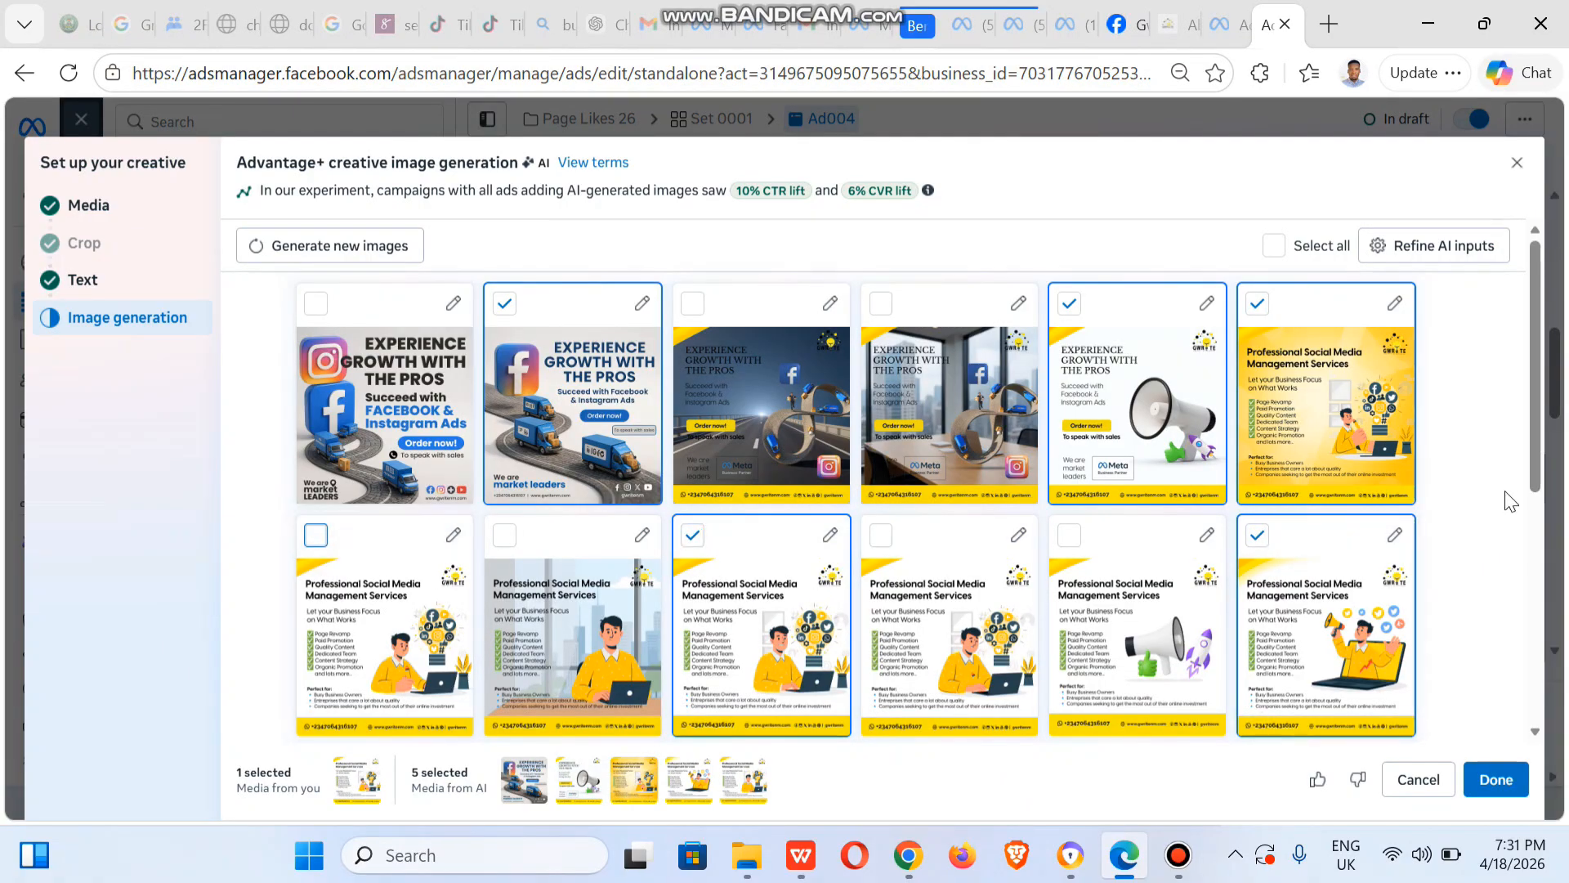
pyautogui.press('space')
# - Add four more AI variations, the two with photographed men, the orange light-bulb design and the last one, and complete Ad004's creative setup
pyautogui.scroll(-5, 1513, 654)
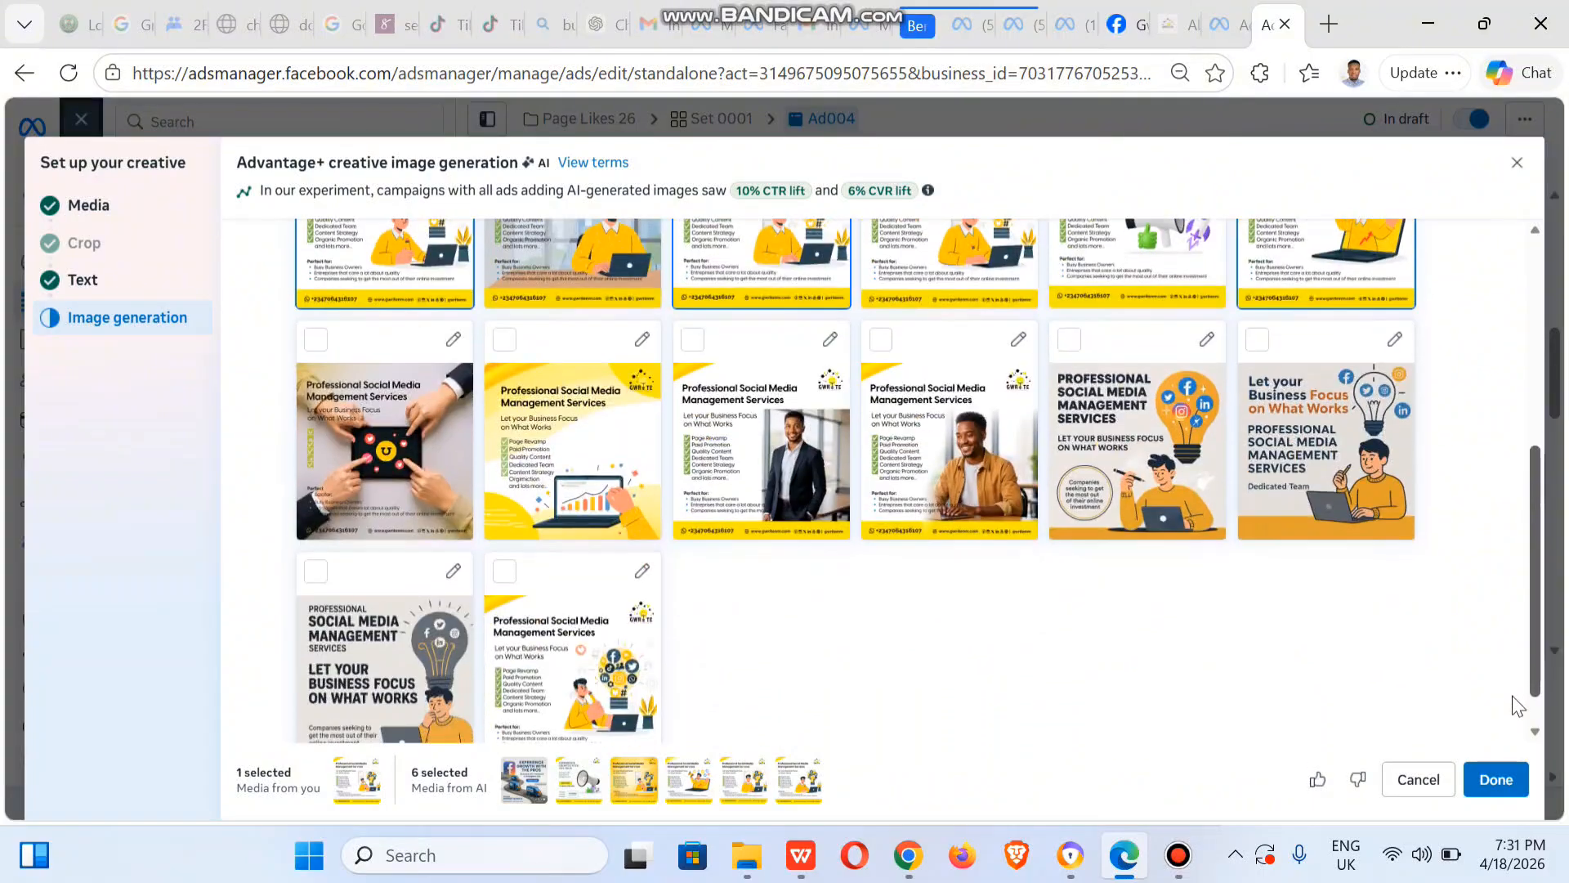
pyautogui.click(692, 339)
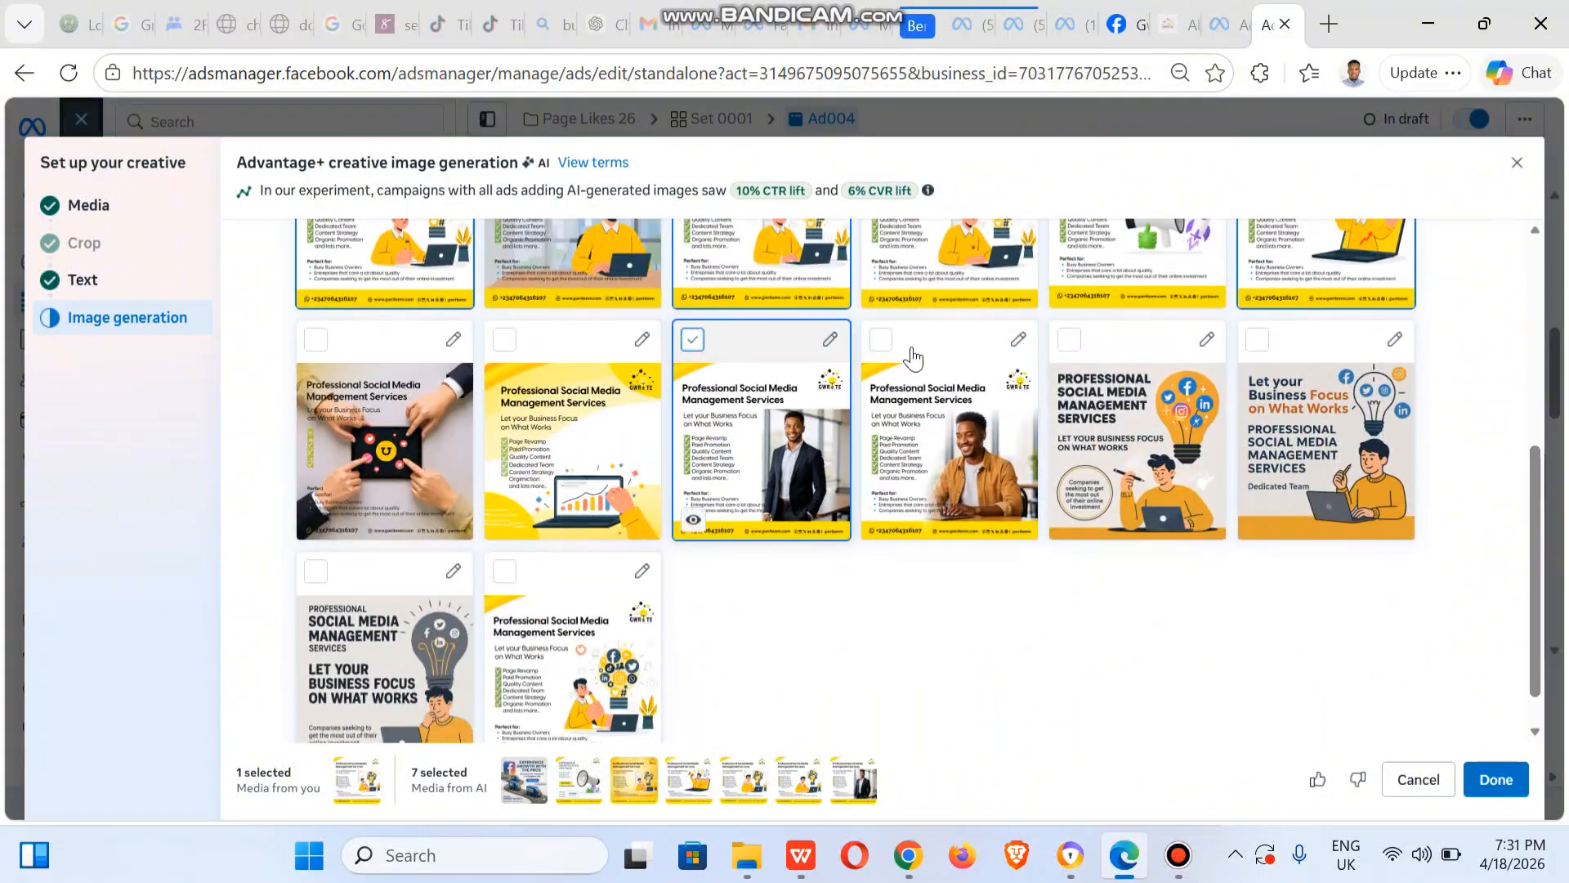
pyautogui.click(881, 339)
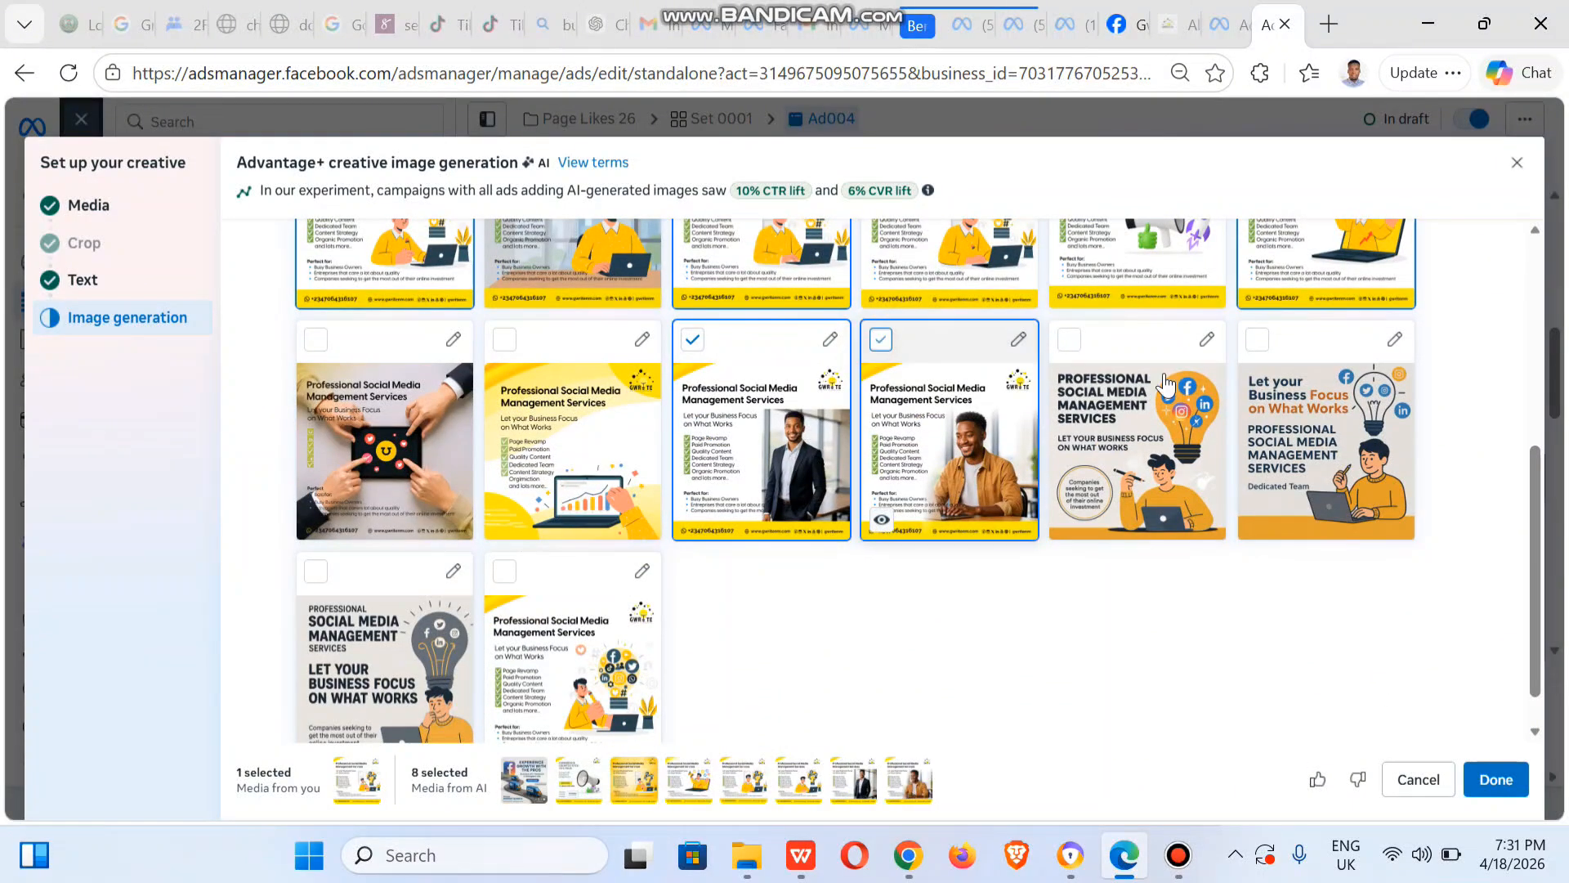
pyautogui.click(1072, 341)
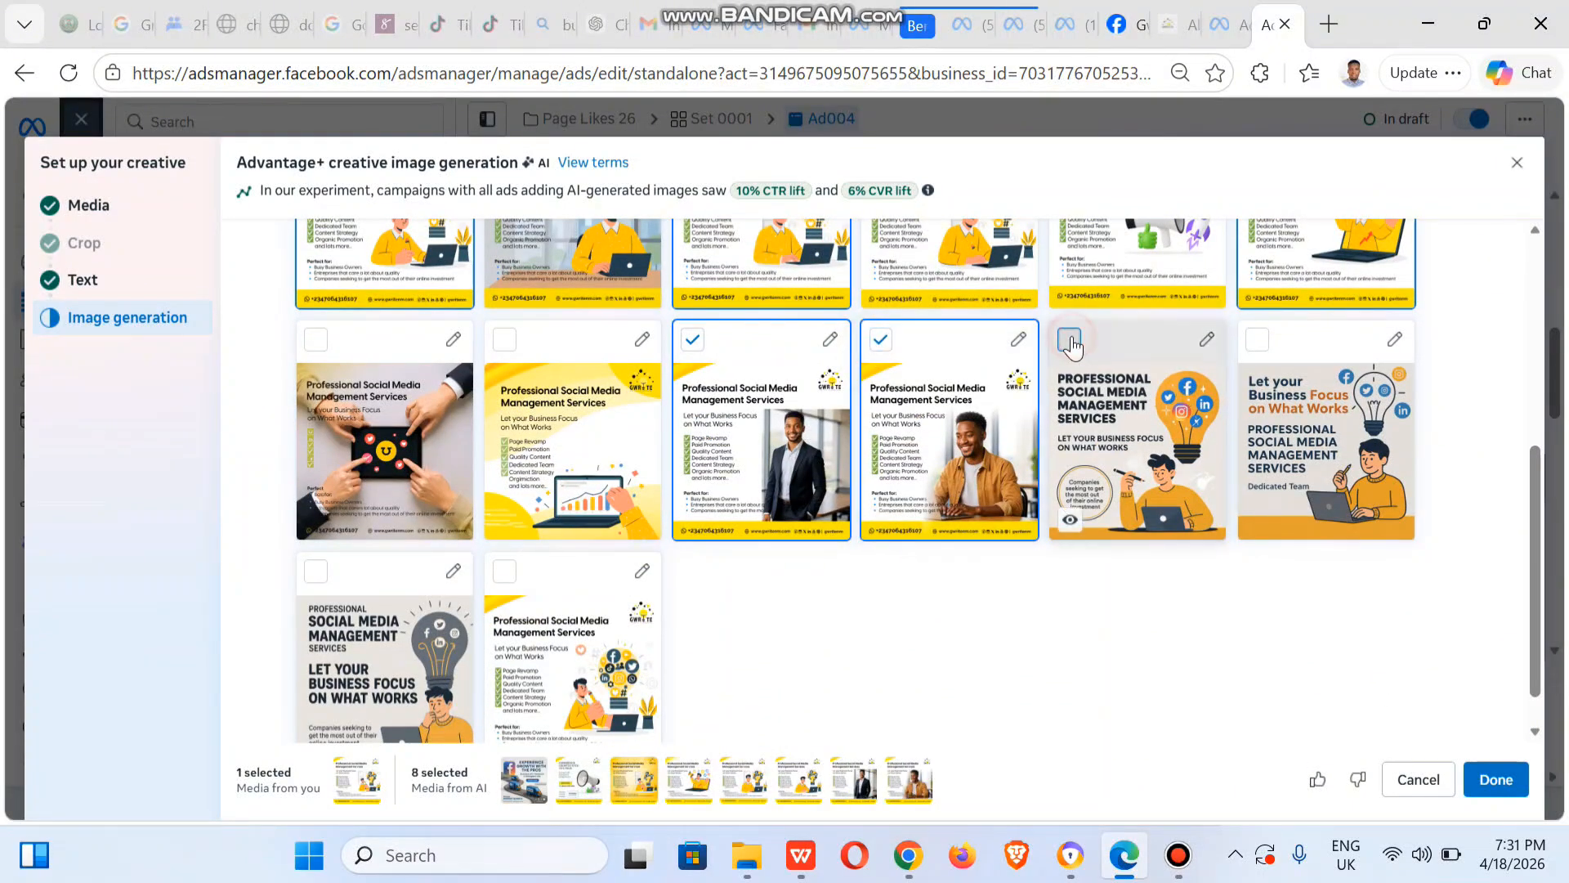
pyautogui.click(504, 572)
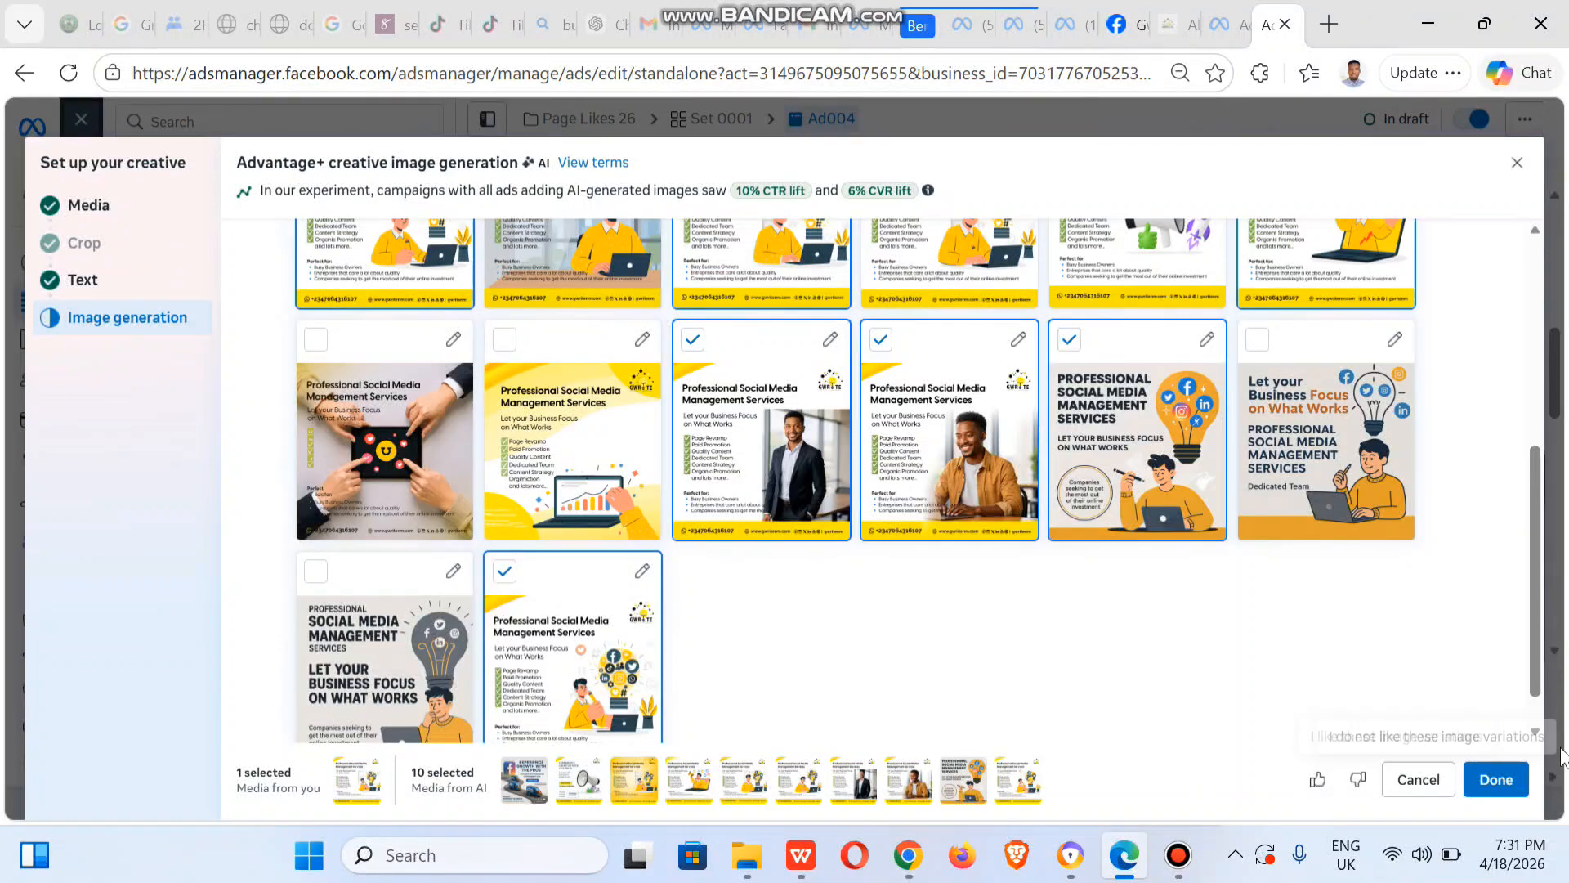
pyautogui.click(1506, 781)
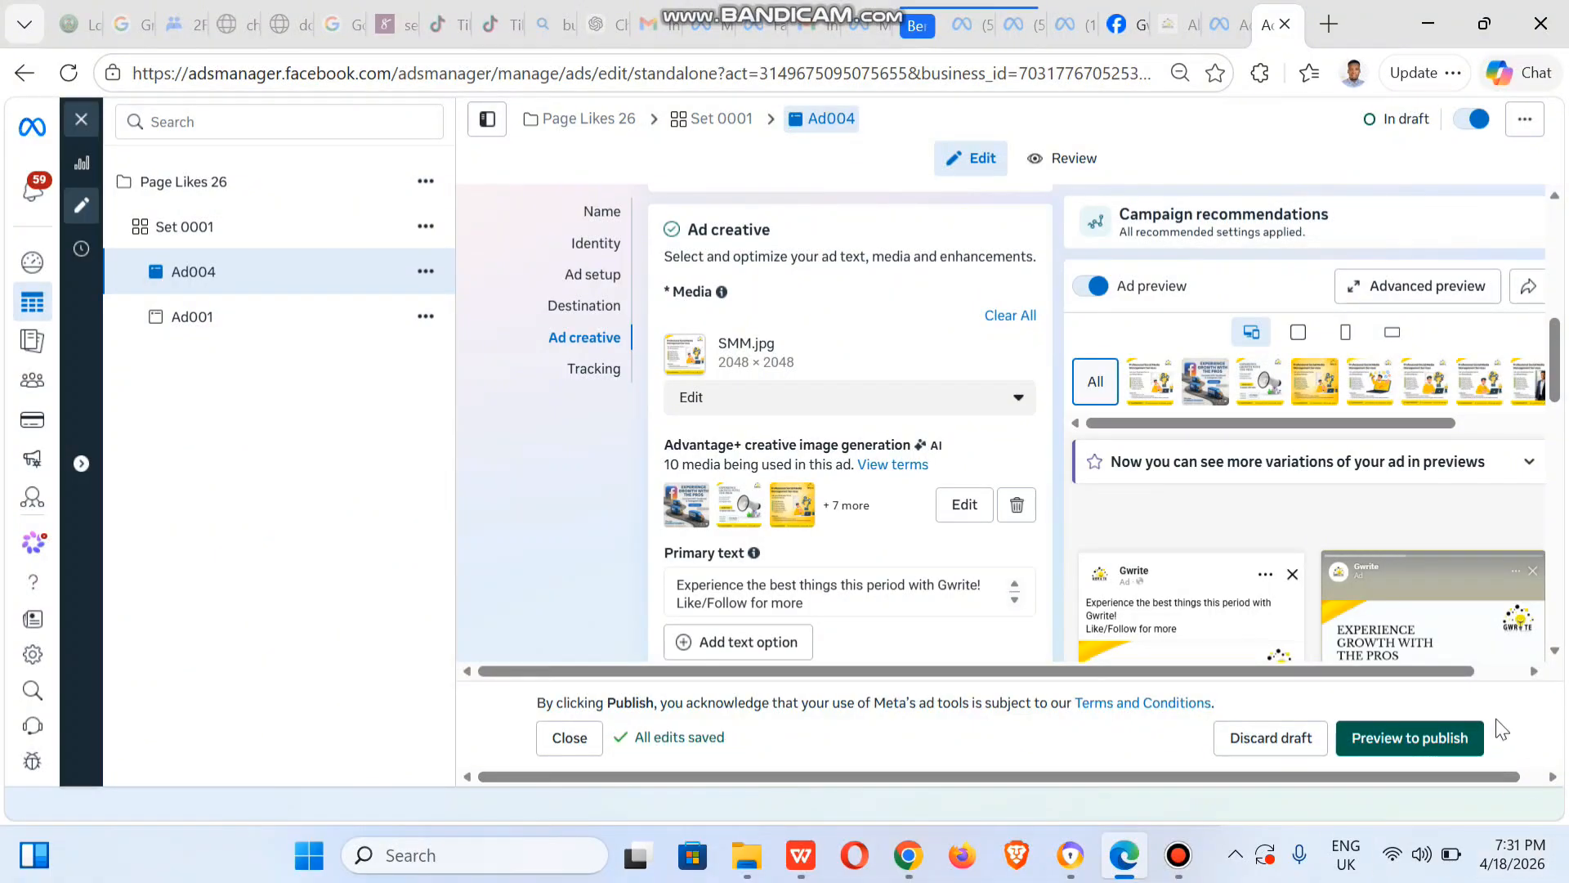
# - Preview the Ad004 setup, publish the ad and return to the campaigns list
pyautogui.moveTo(1555, 368); pyautogui.dragTo(1561, 666)
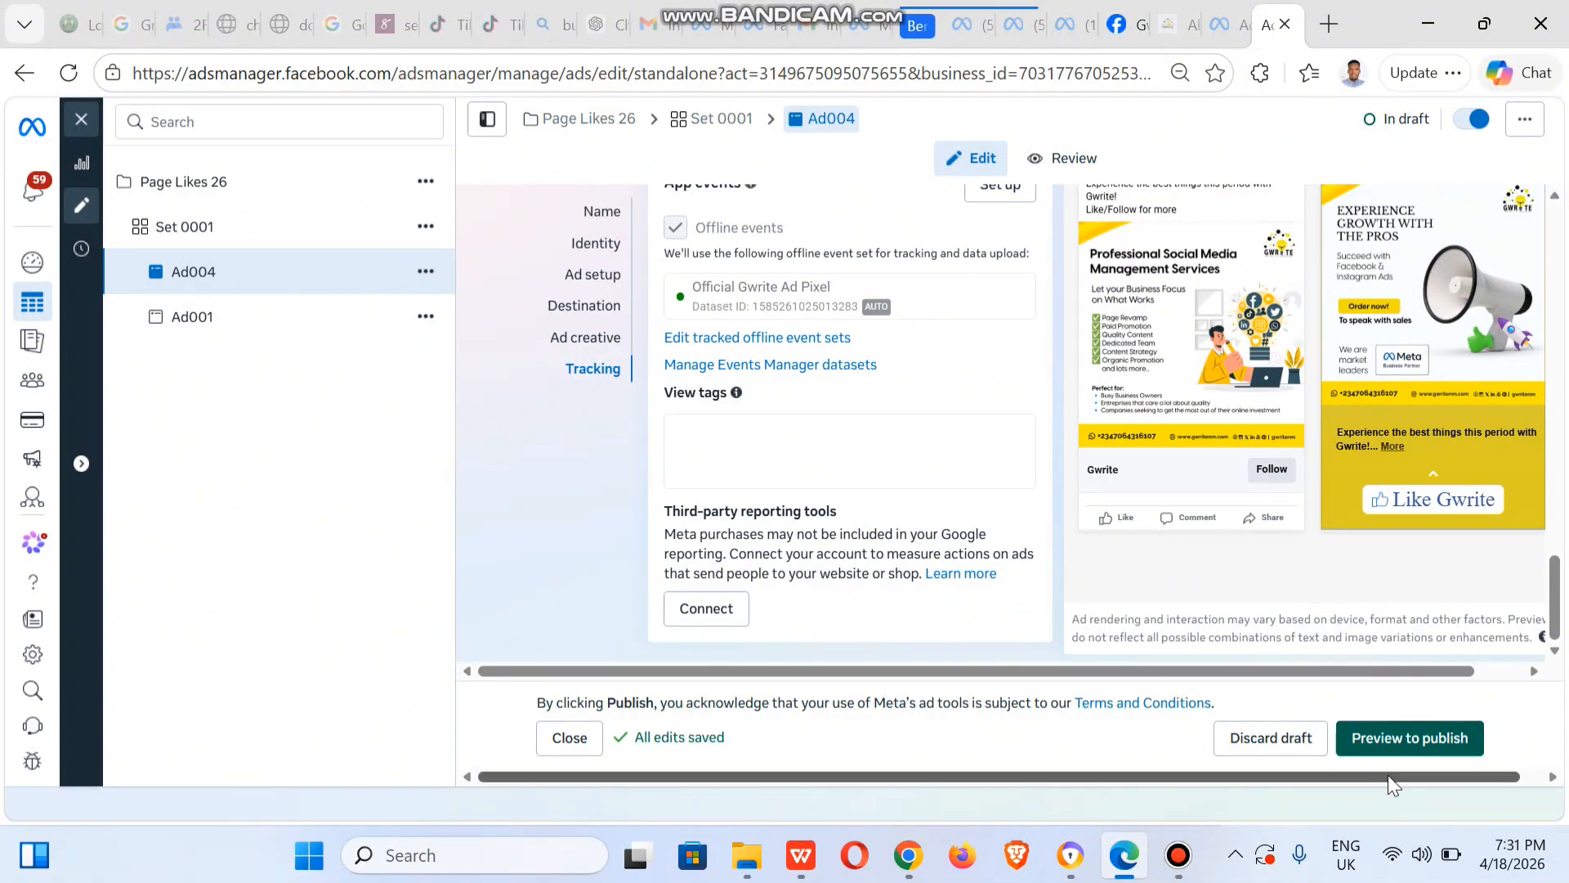
pyautogui.click(1381, 740)
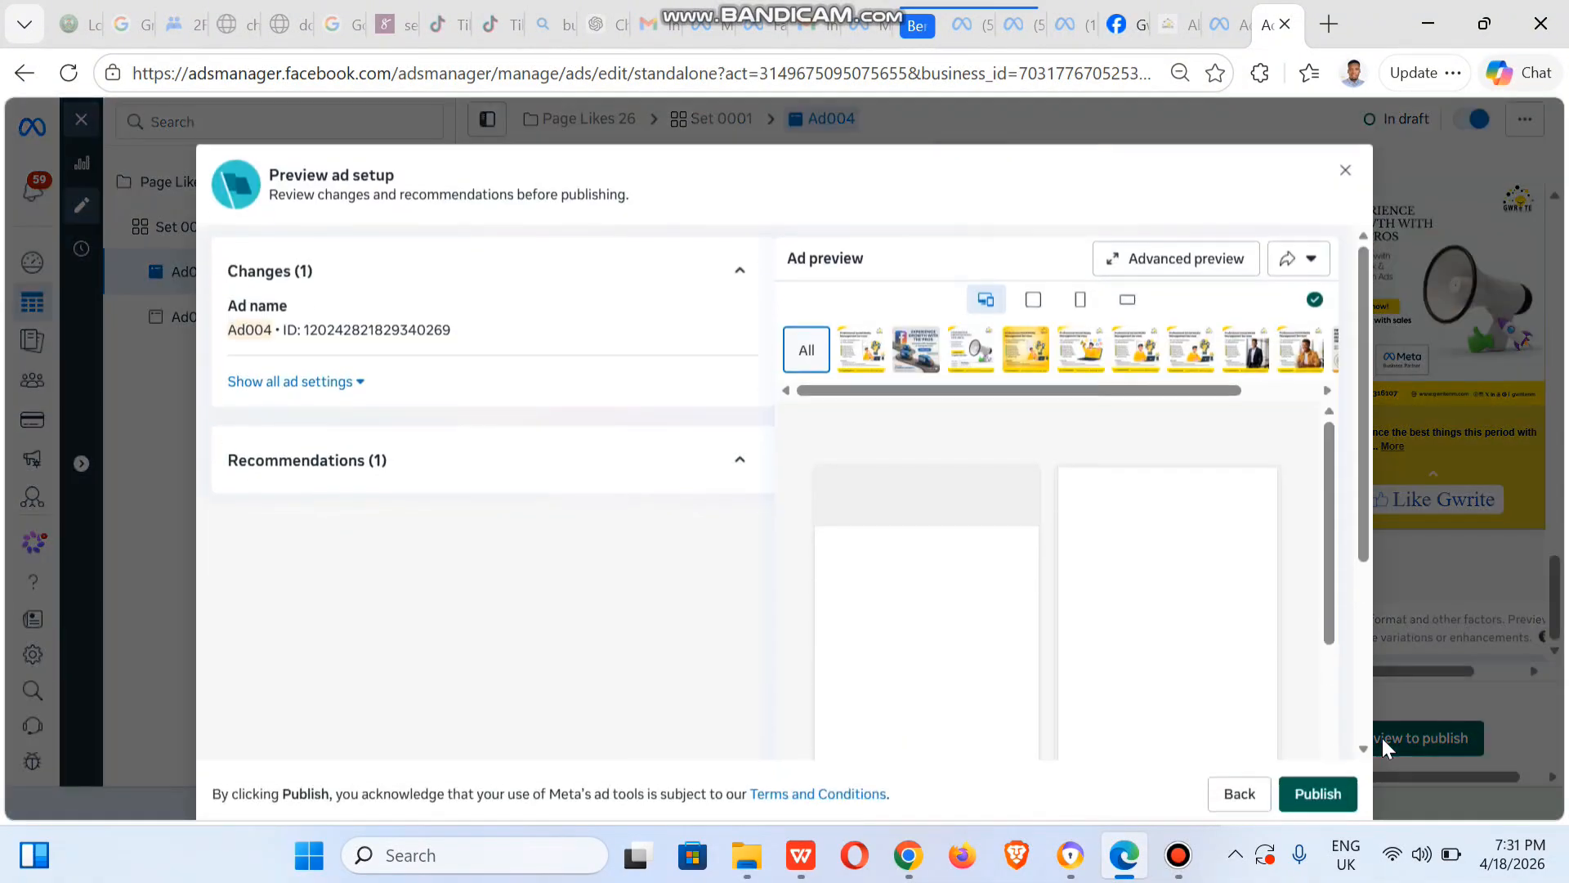
pyautogui.click(1332, 787)
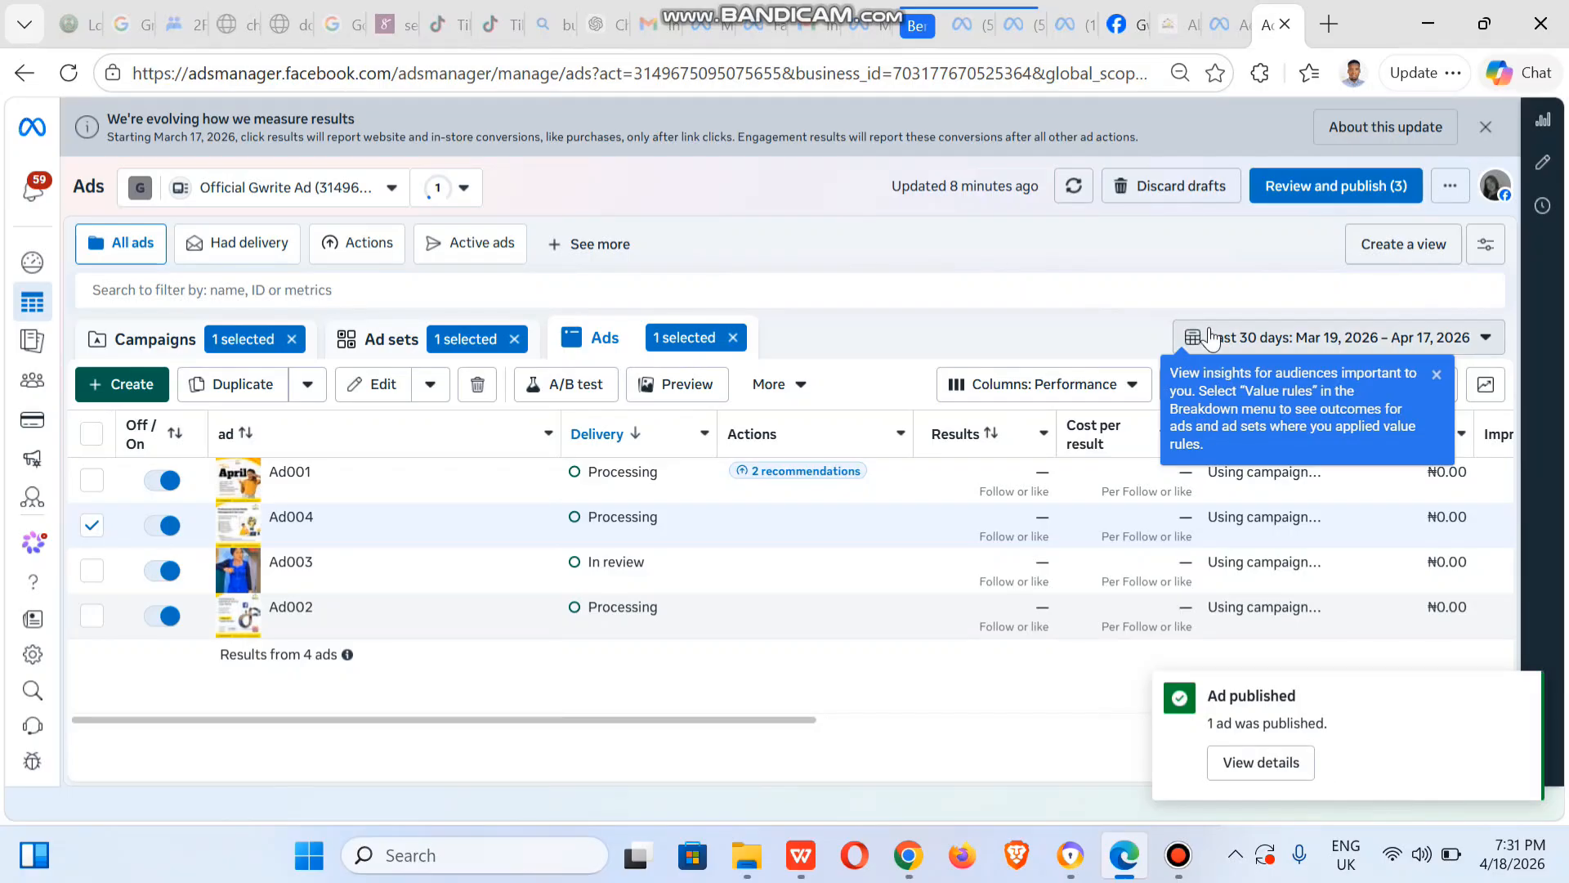
pyautogui.click(155, 350)
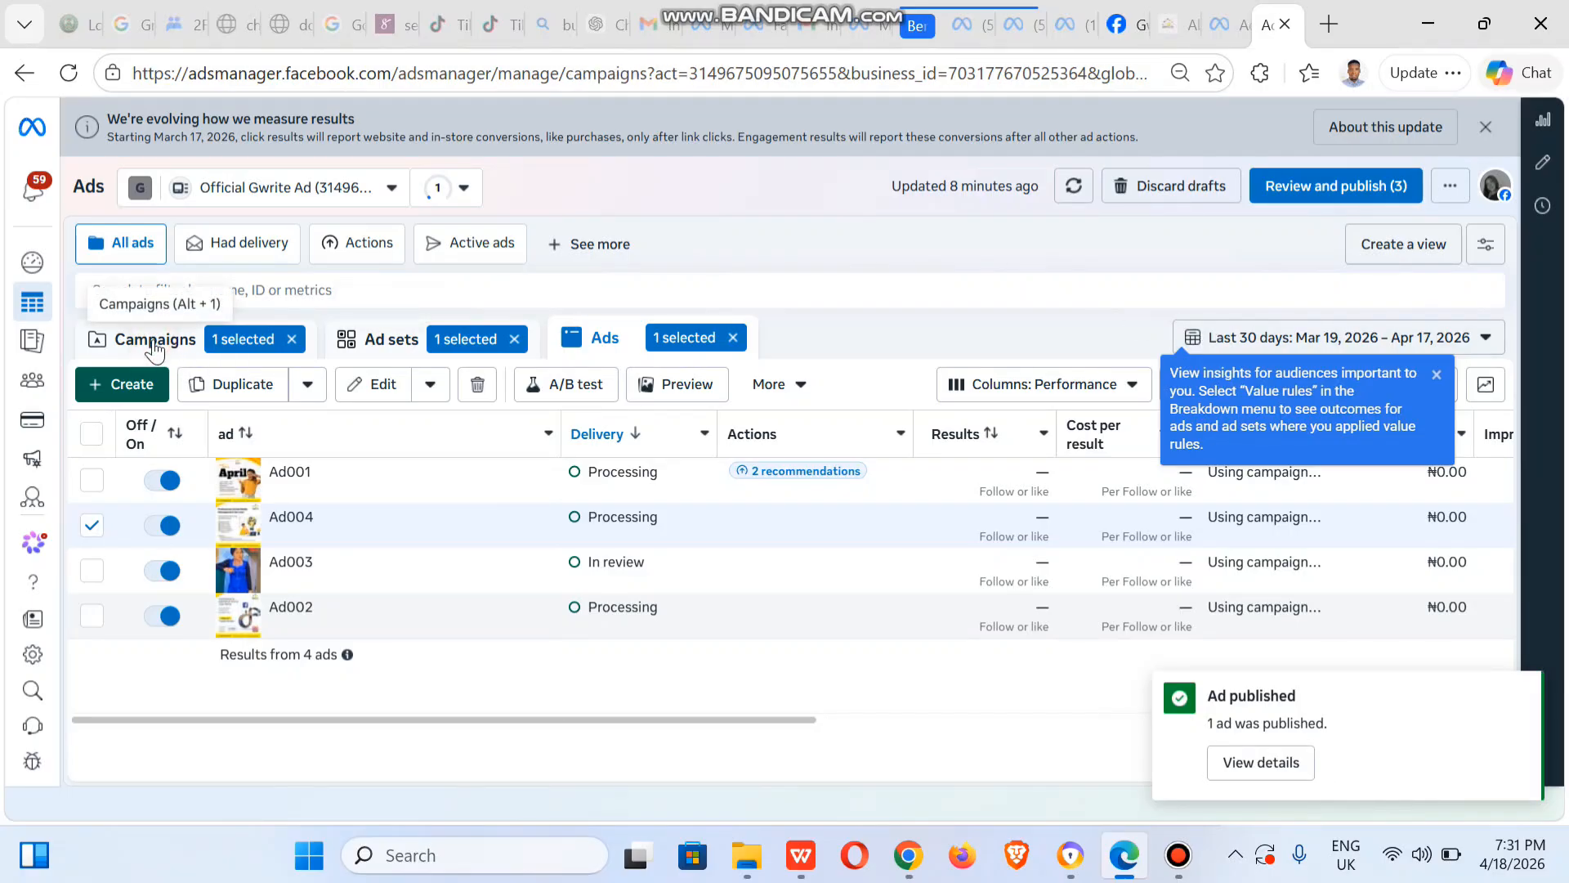